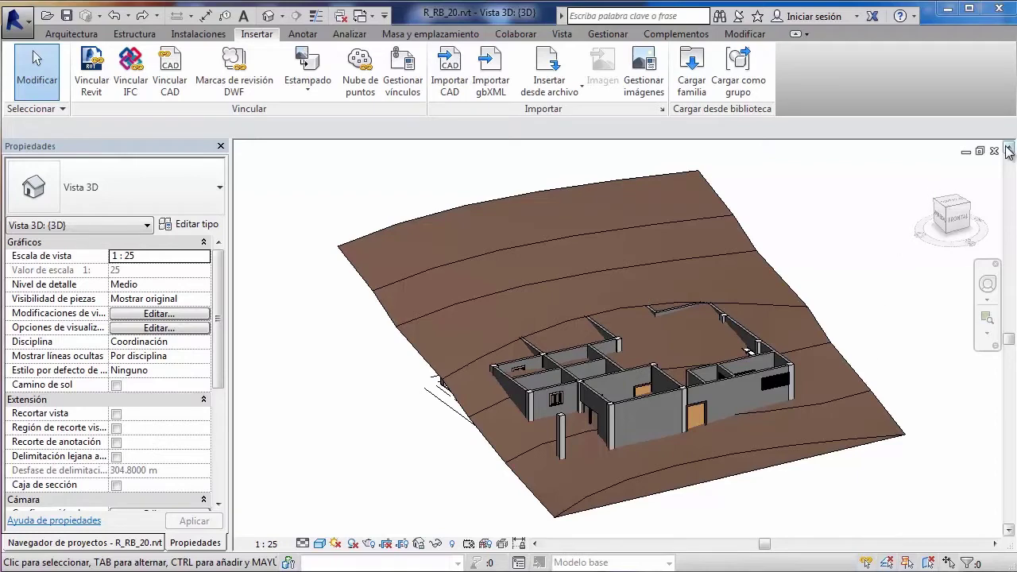
Open the Emplazamiento site plan, then switch to the West (Oeste) elevation view
click(120, 541)
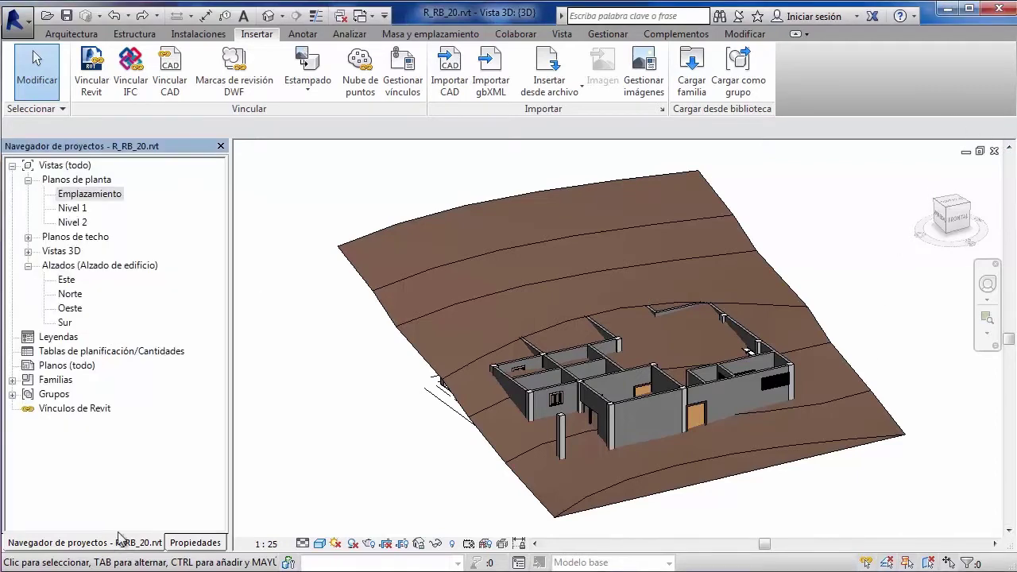
double_click(76, 197)
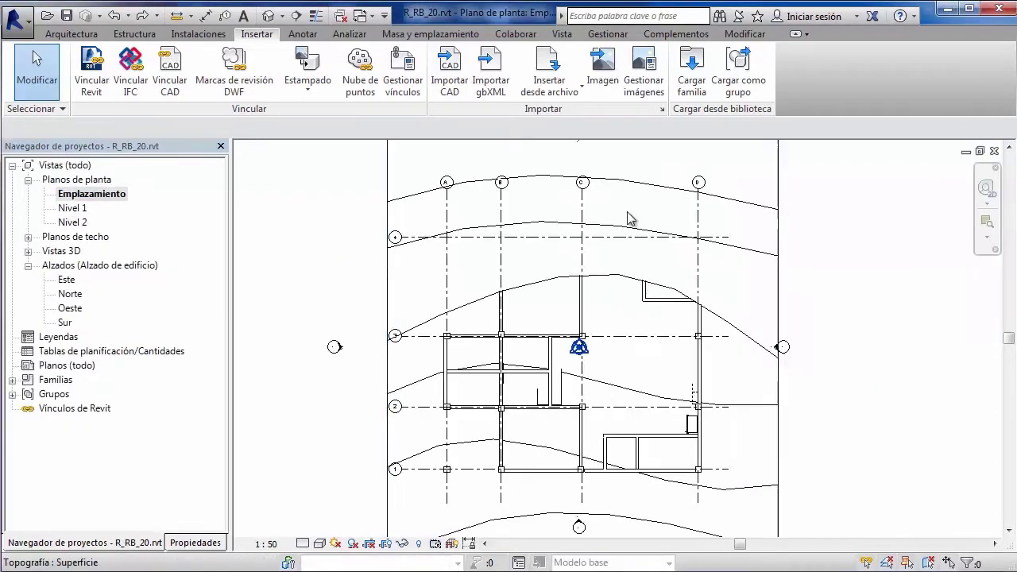
click(381, 275)
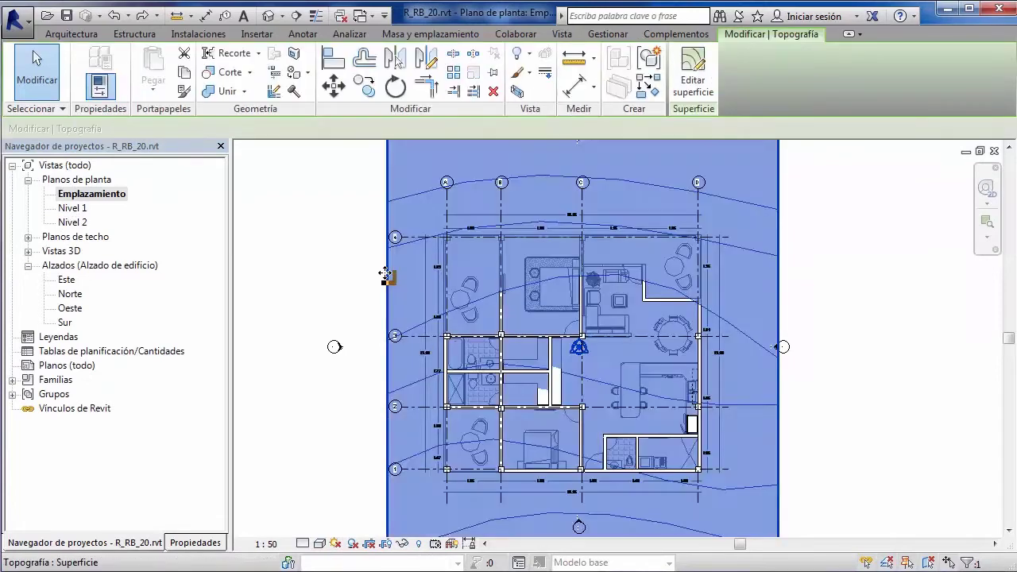
click(357, 379)
double_click(338, 347)
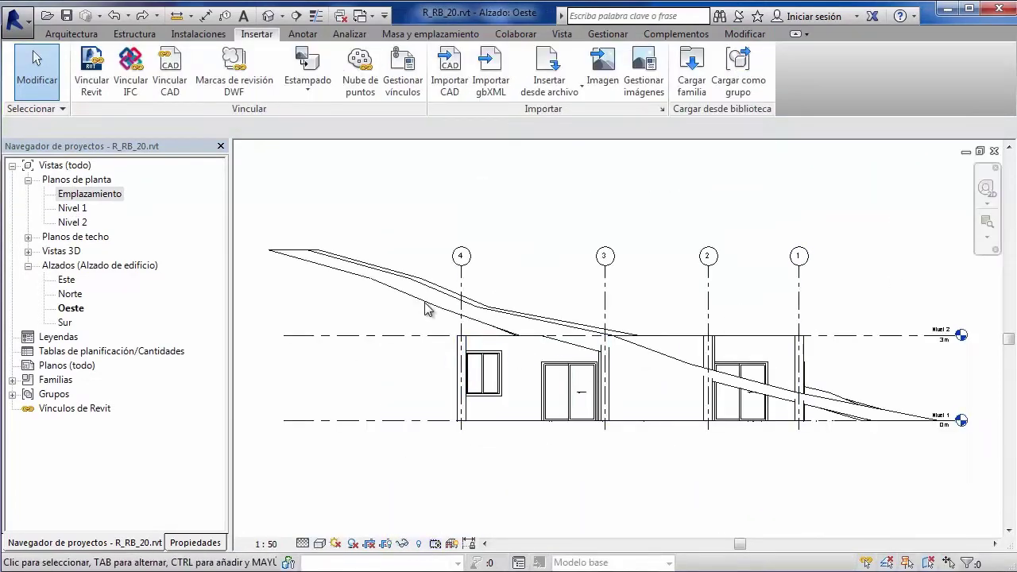
Select the toposurface and lower it with MV in two downward moves
click(423, 294)
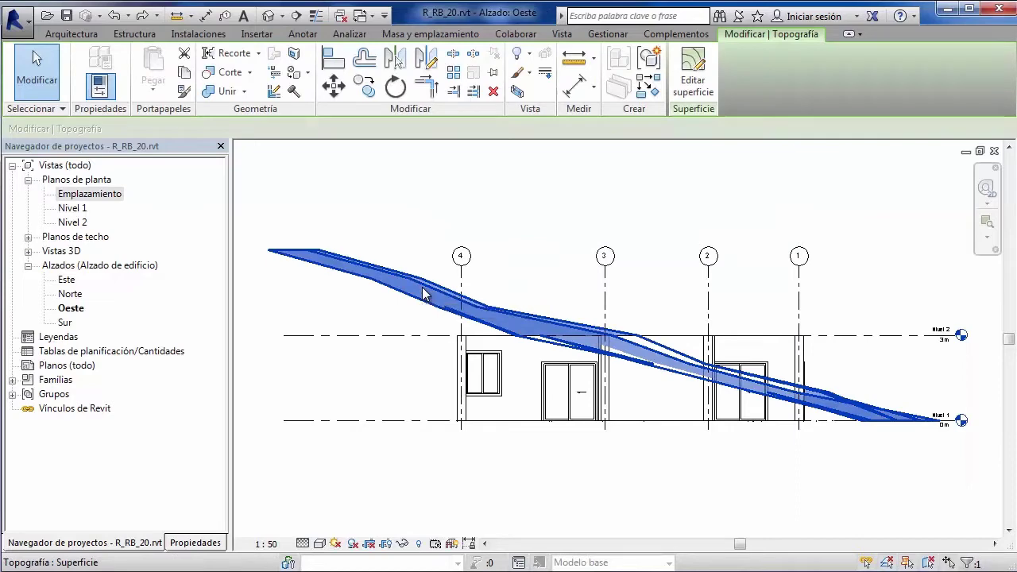
key(m)
key(v)
scroll(516, 420, up, 2)
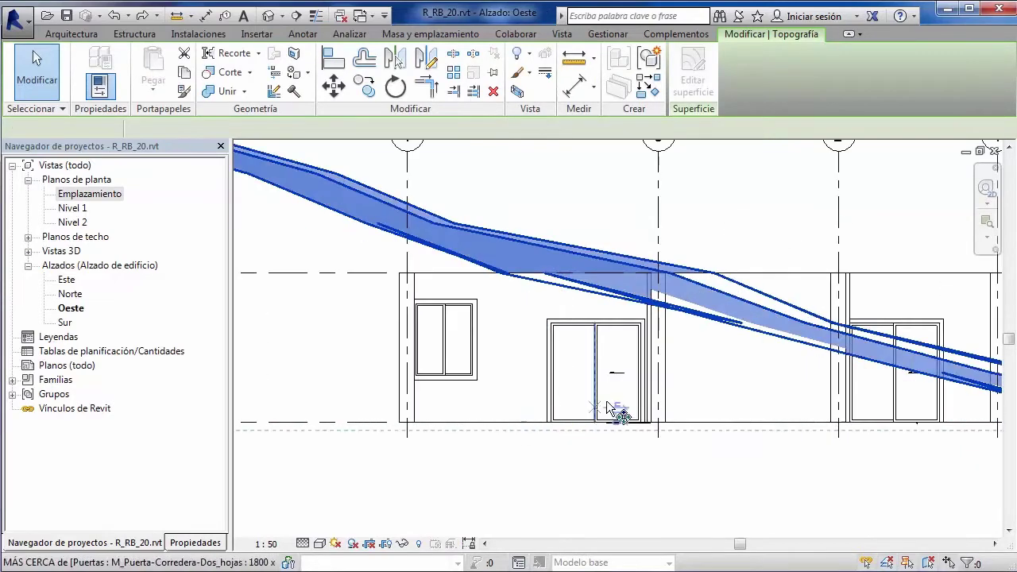
scroll(638, 381, down, 1)
scroll(612, 386, down, 2)
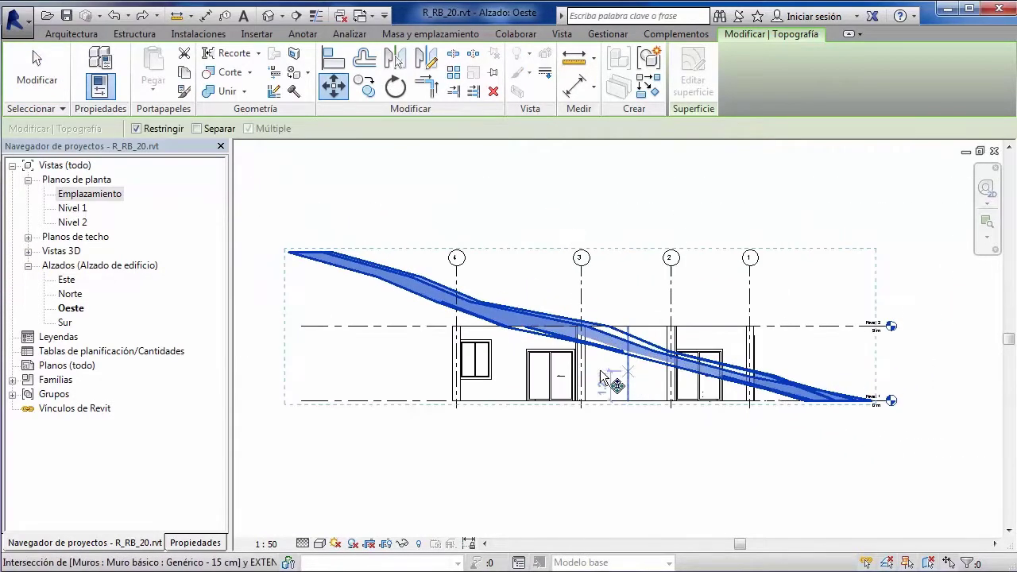
click(602, 377)
click(602, 397)
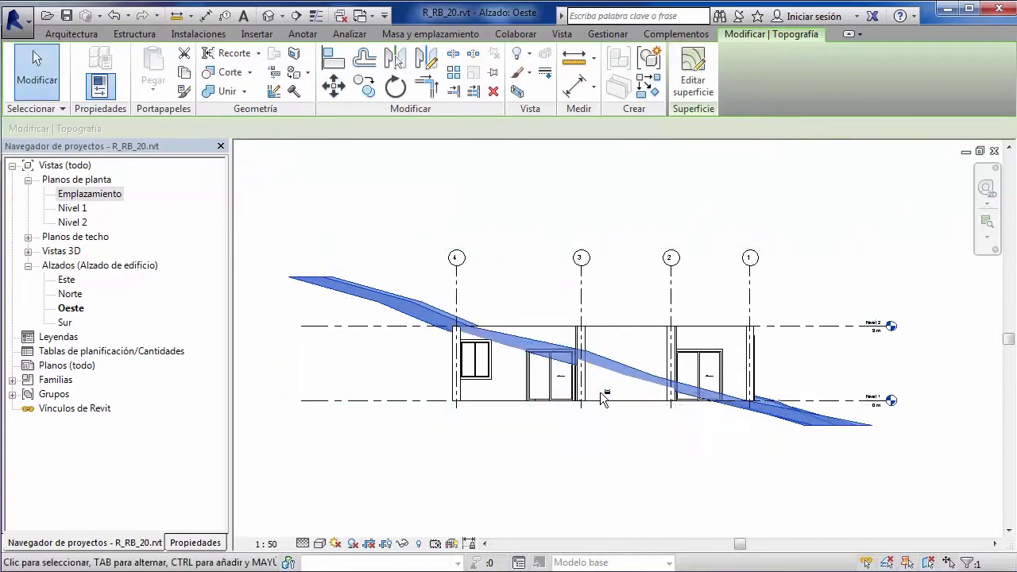
click(809, 351)
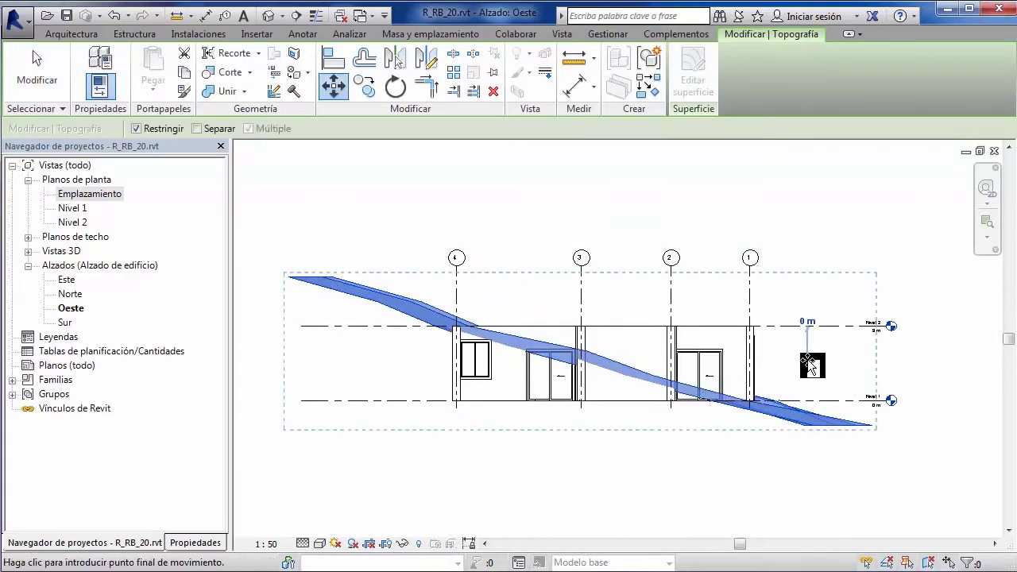
click(810, 368)
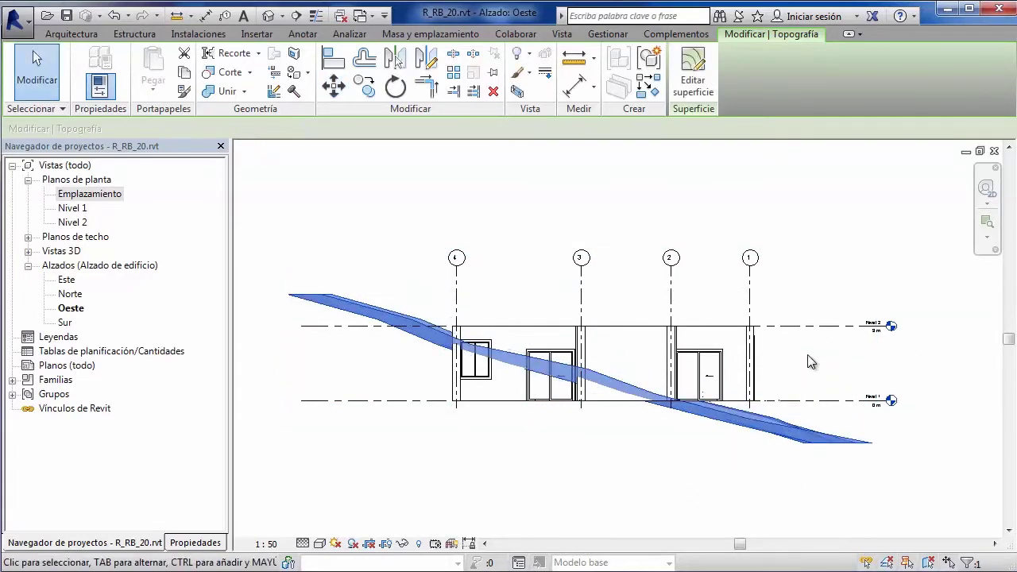
Move the terrain down once more with MV, then deselect it
key(m)
key(v)
click(805, 333)
click(805, 363)
key(Escape)
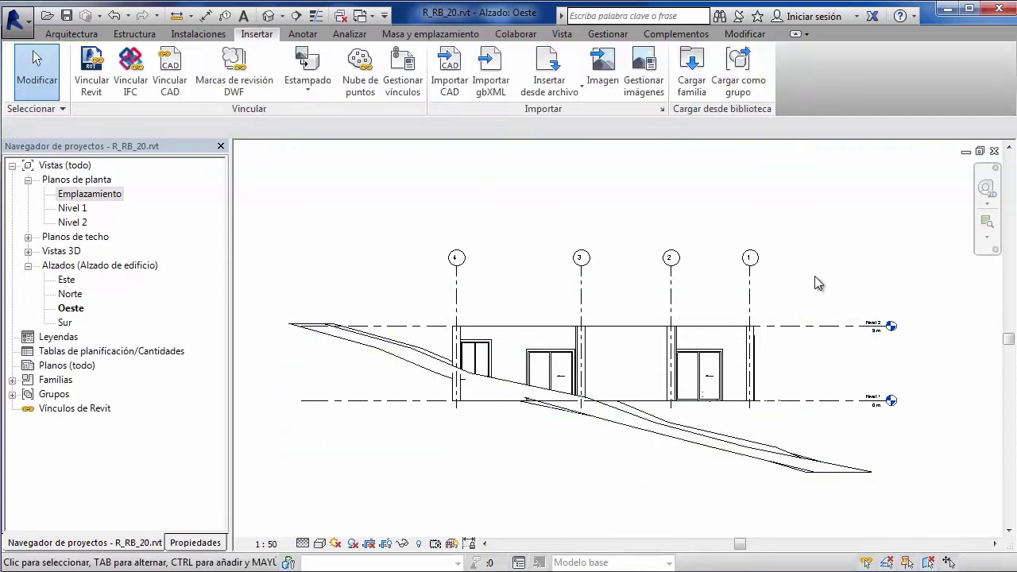
scroll(483, 394, up, 2)
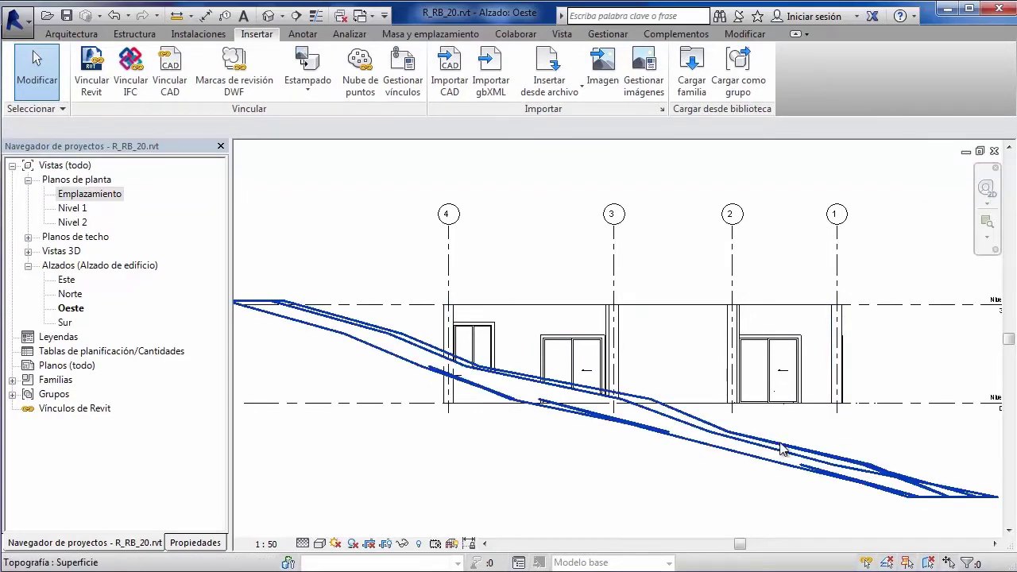
Close the West elevation and bring up the Masa y emplazamiento site-modelling ribbon tab
click(993, 152)
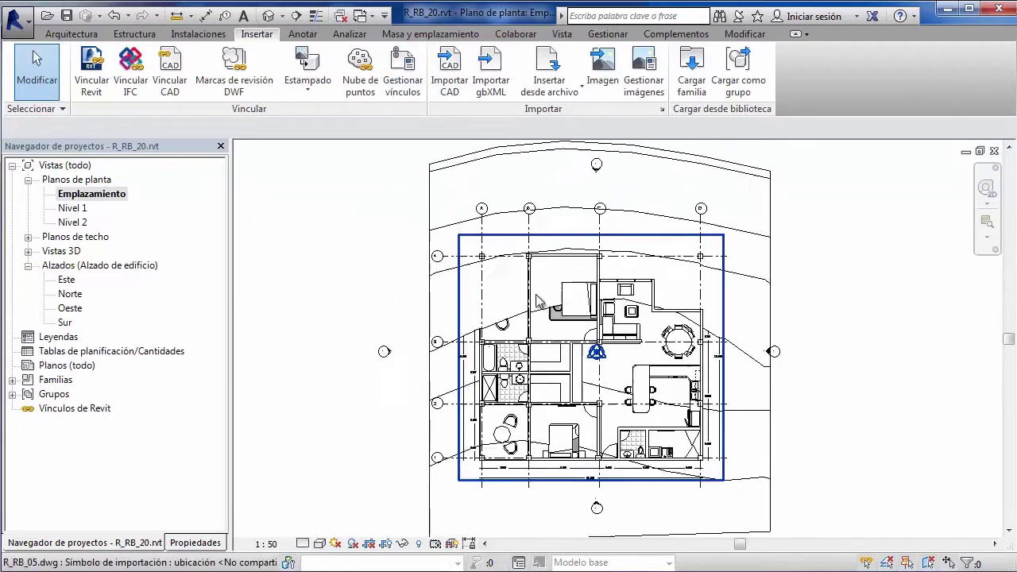
scroll(535, 364, up, 1)
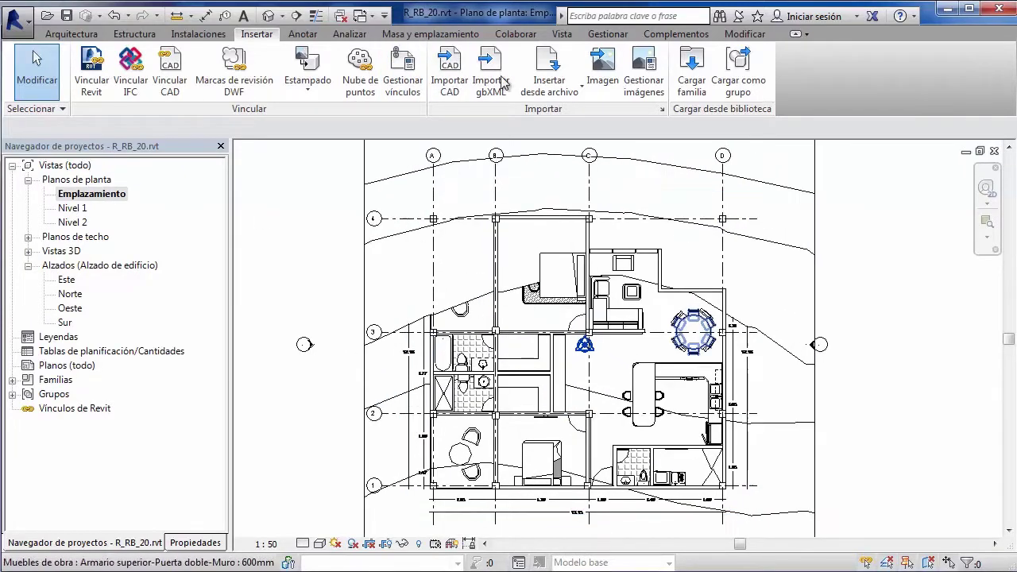
click(439, 35)
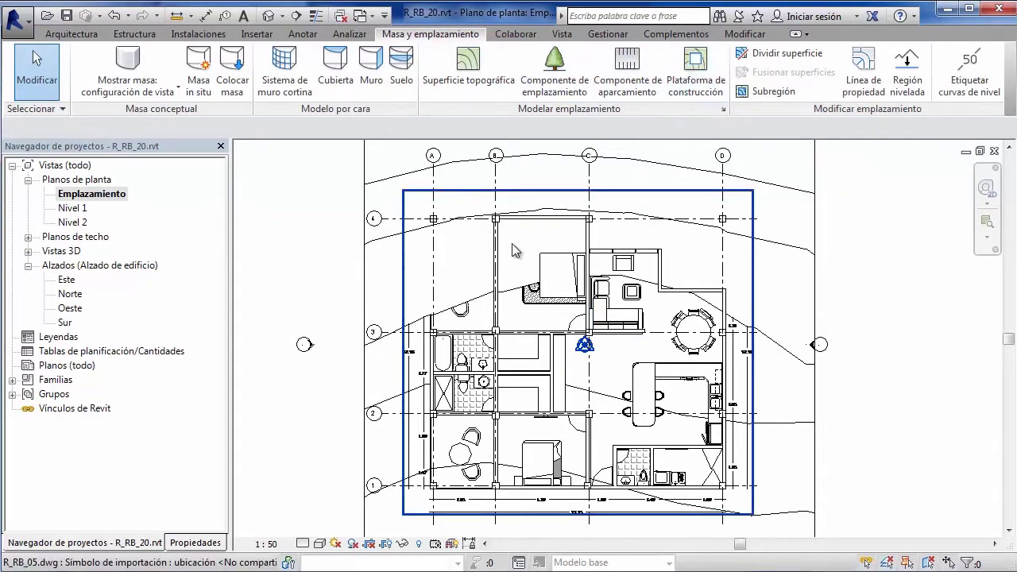
scroll(514, 251, down, 2)
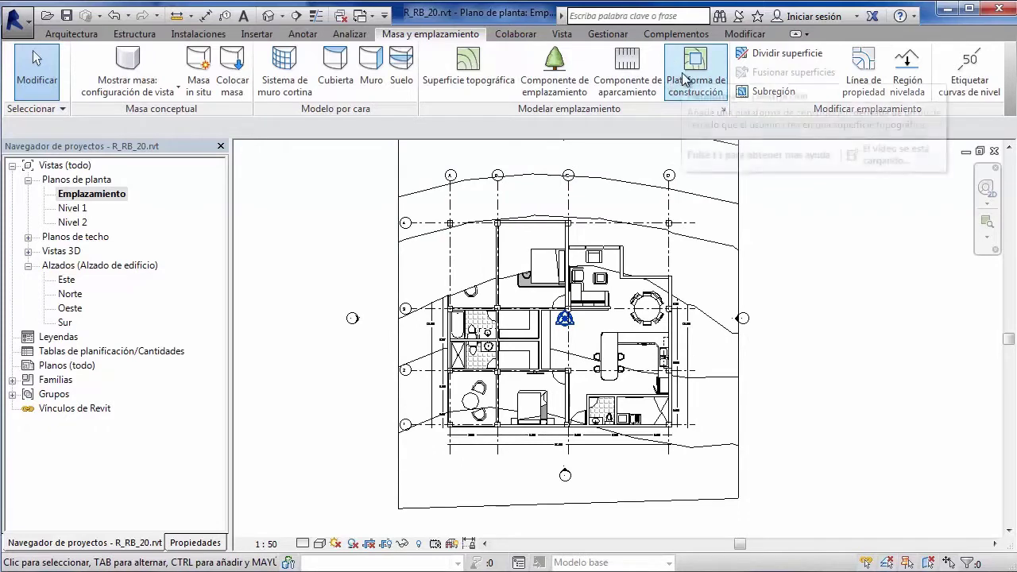
click(89, 35)
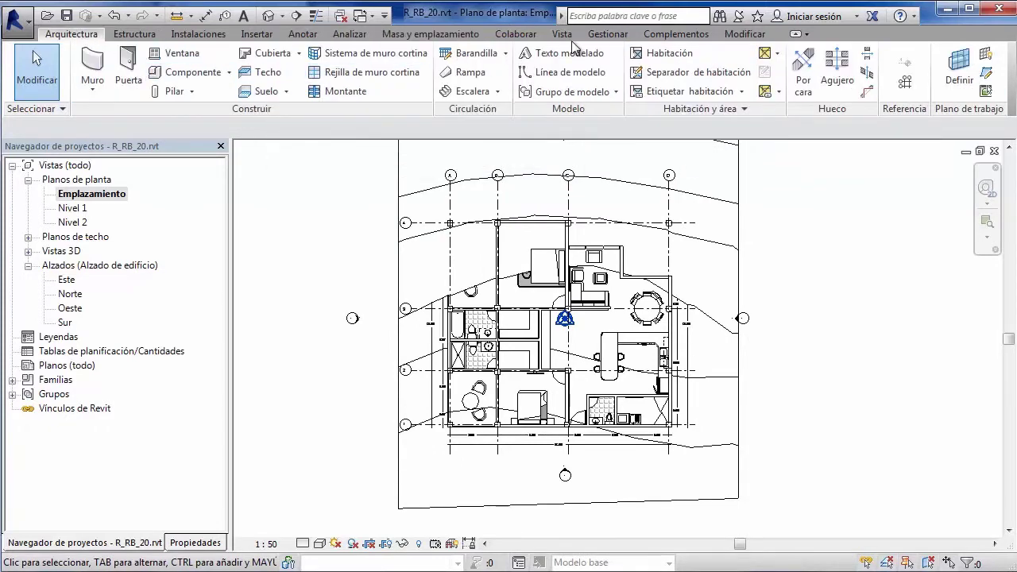
click(680, 36)
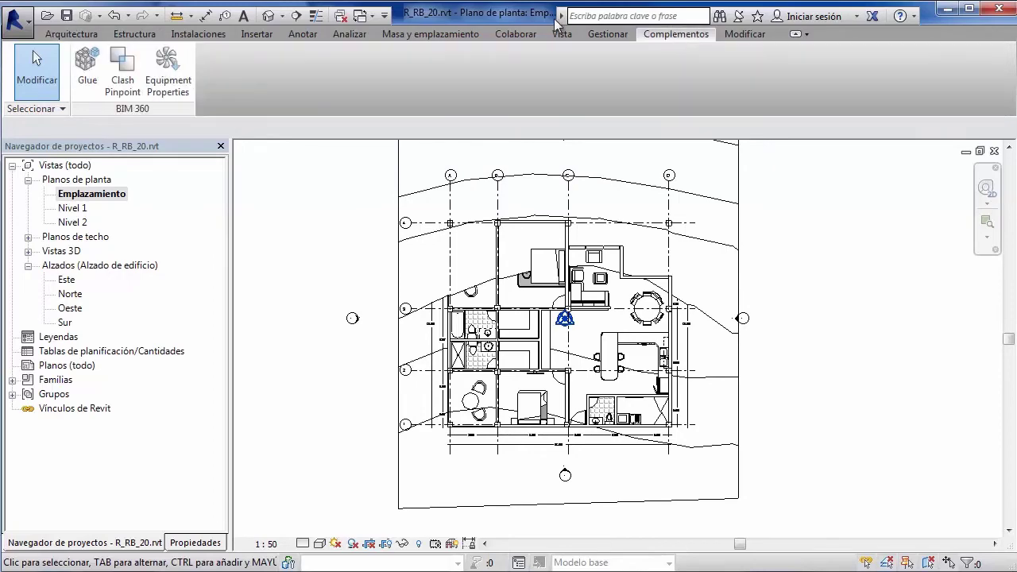
click(458, 36)
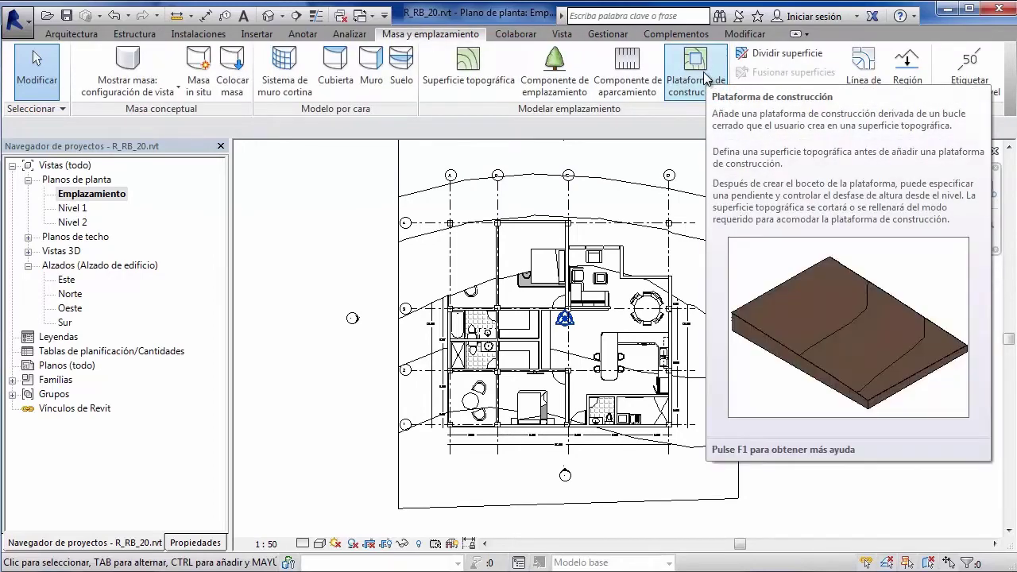
Sketch a rectangular building pad boundary around the house in wireframe visual style
click(699, 78)
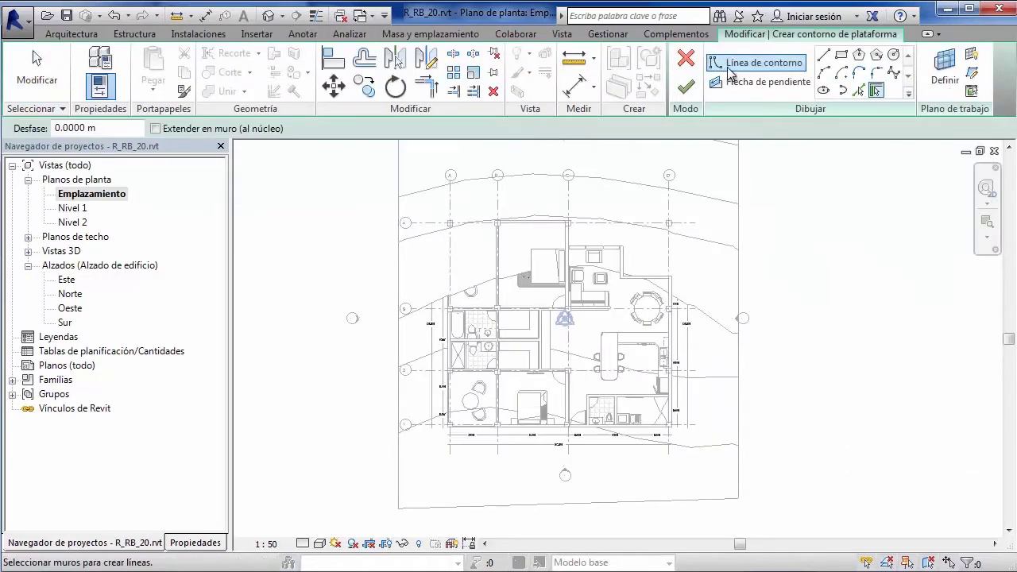
click(841, 57)
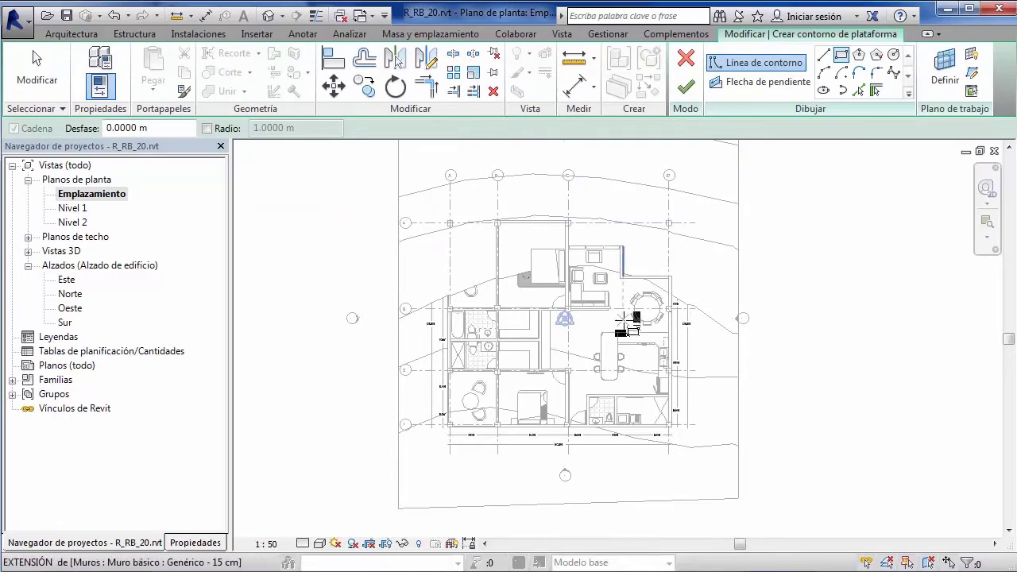
scroll(497, 291, up, 1)
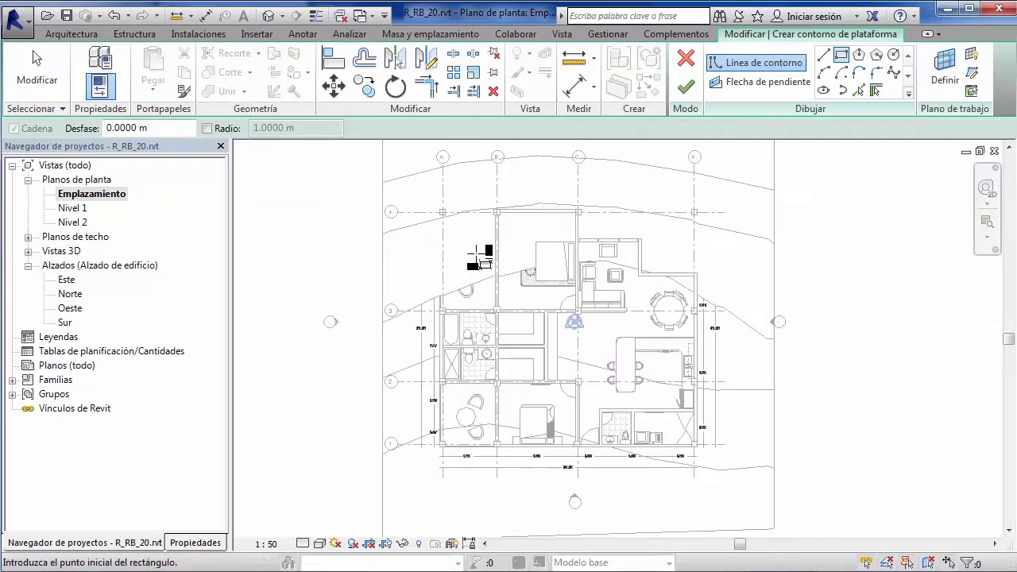
click(319, 544)
click(374, 445)
scroll(453, 207, up, 2)
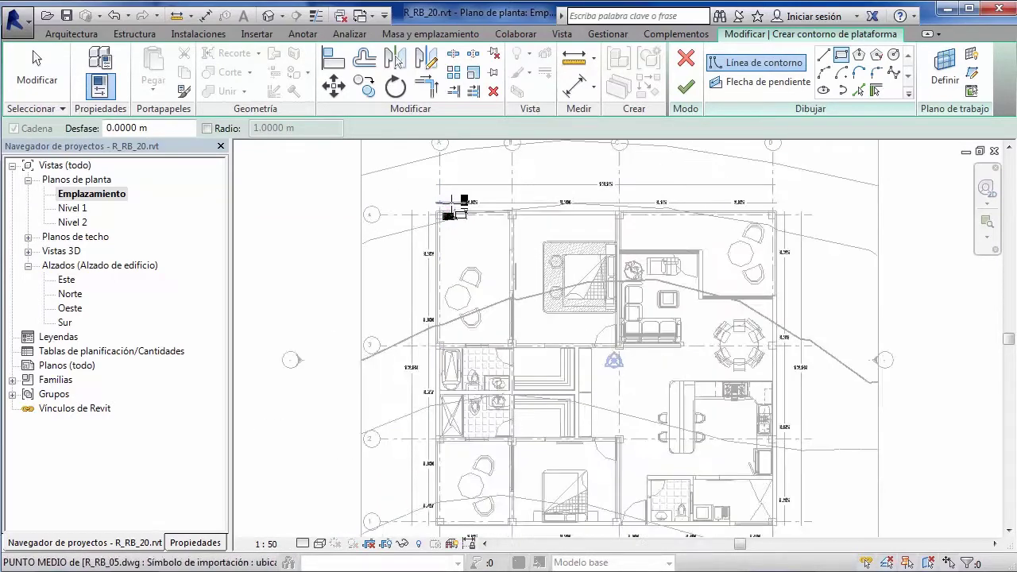
scroll(452, 206, up, 2)
scroll(449, 215, up, 2)
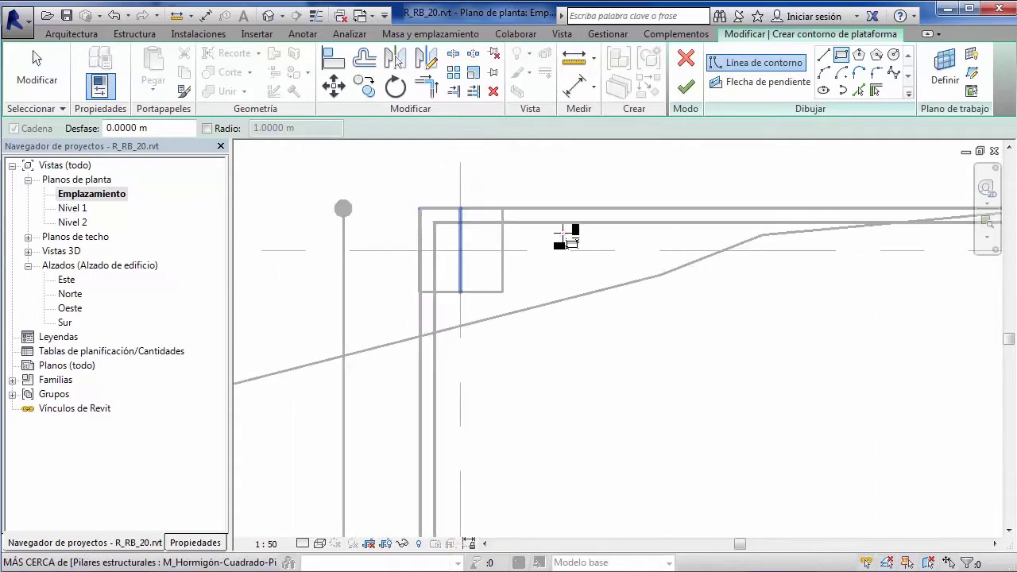
scroll(566, 237, down, 2)
scroll(588, 238, down, 2)
scroll(599, 207, down, 2)
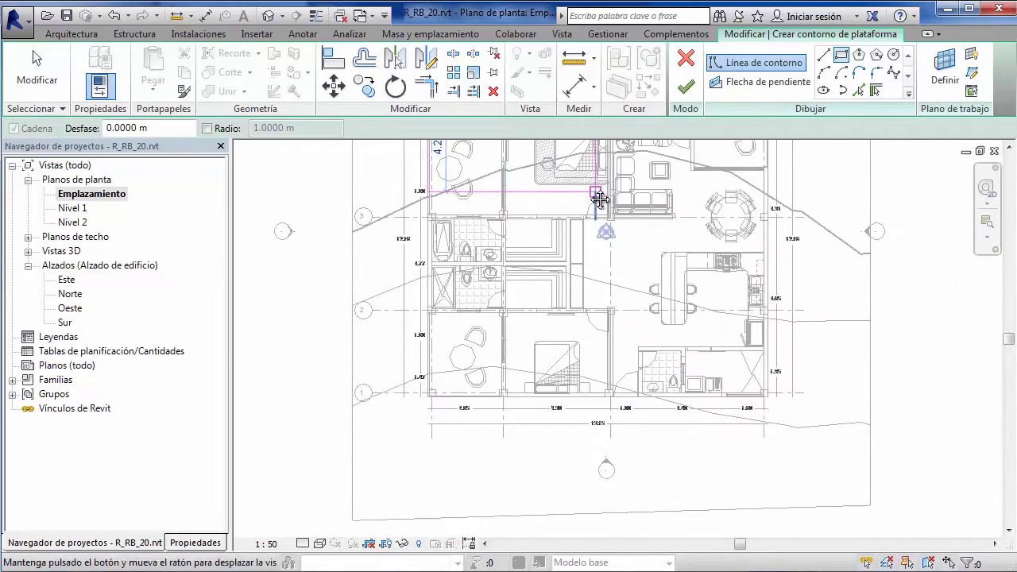
scroll(711, 405, up, 1)
scroll(783, 409, up, 1)
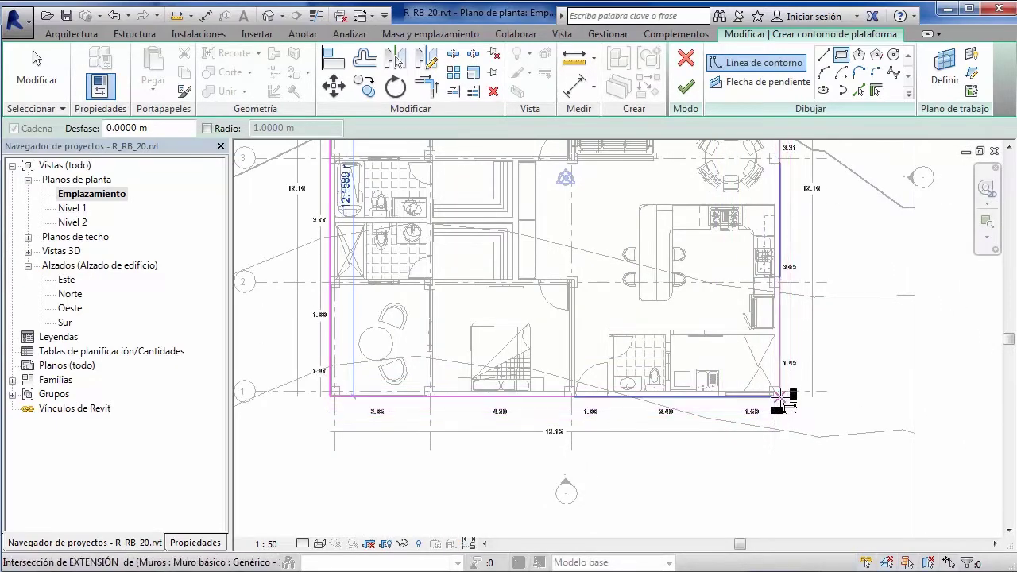
click(783, 401)
key(Escape)
key(Escape)
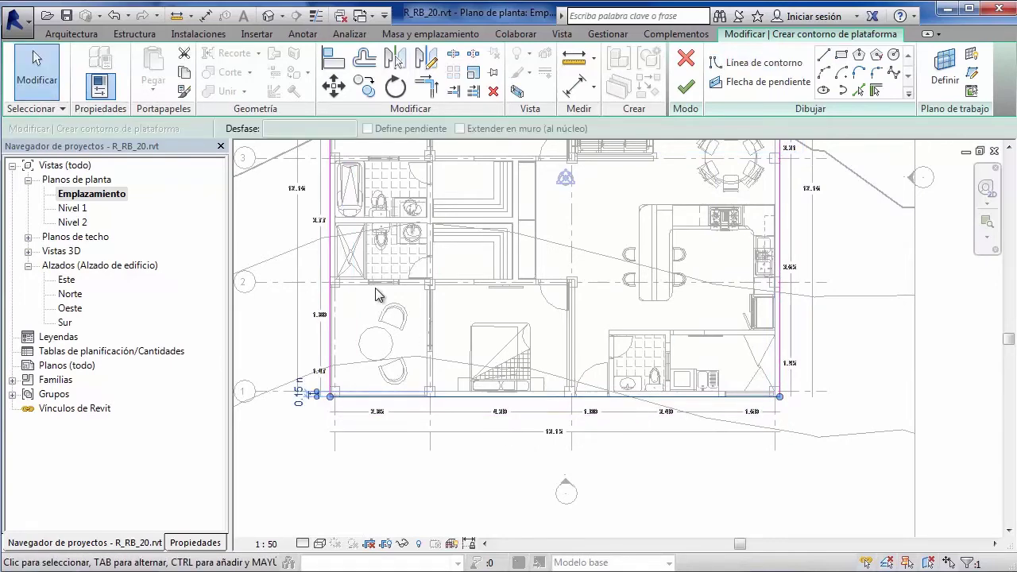
Move the pad's bottom boundary line 1.5 m down with MV
key(m)
key(v)
scroll(602, 415, up, 2)
scroll(635, 386, up, 3)
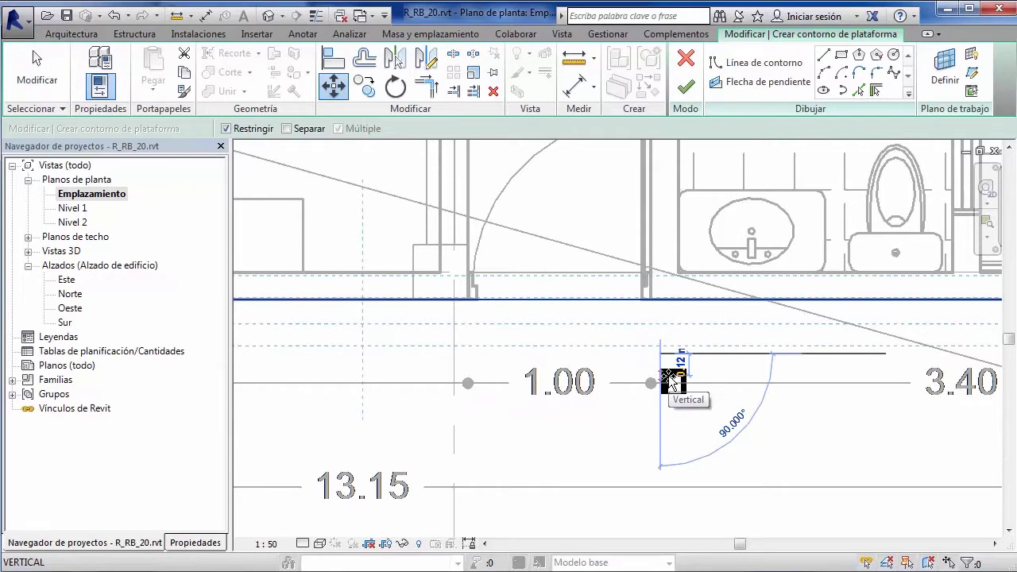
text(1.5)
key(Return)
scroll(674, 362, down, 3)
scroll(695, 336, down, 2)
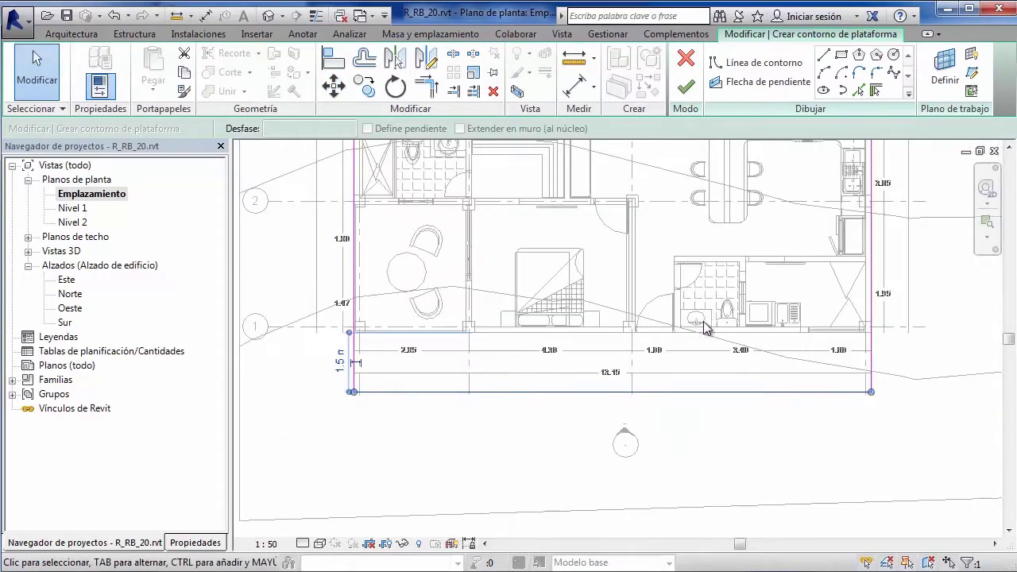
scroll(706, 328, down, 2)
click(732, 414)
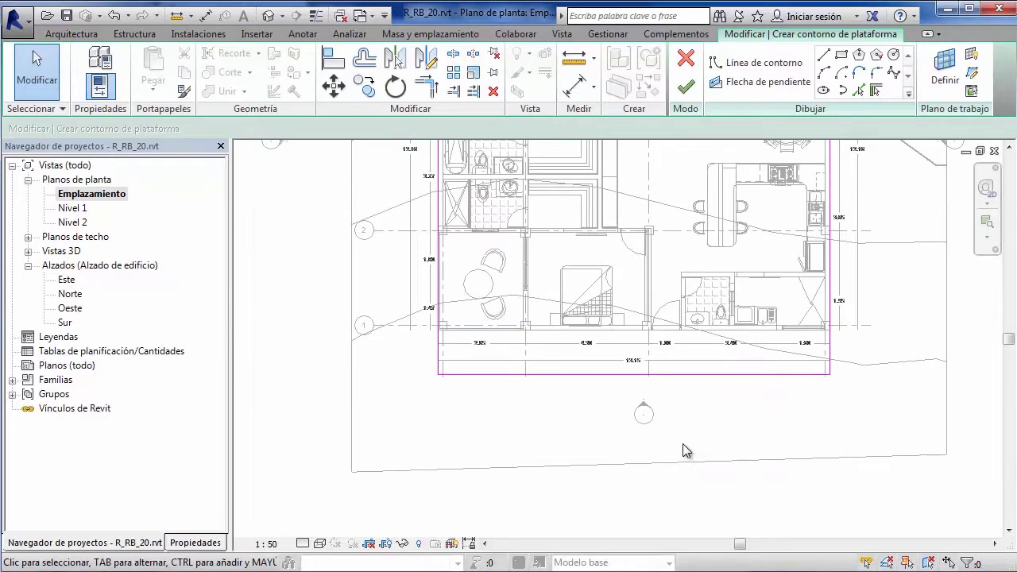
Reselect the bottom boundary line and confirm its 1 m offset below the front wall
scroll(665, 363, up, 1)
scroll(665, 363, up, 1)
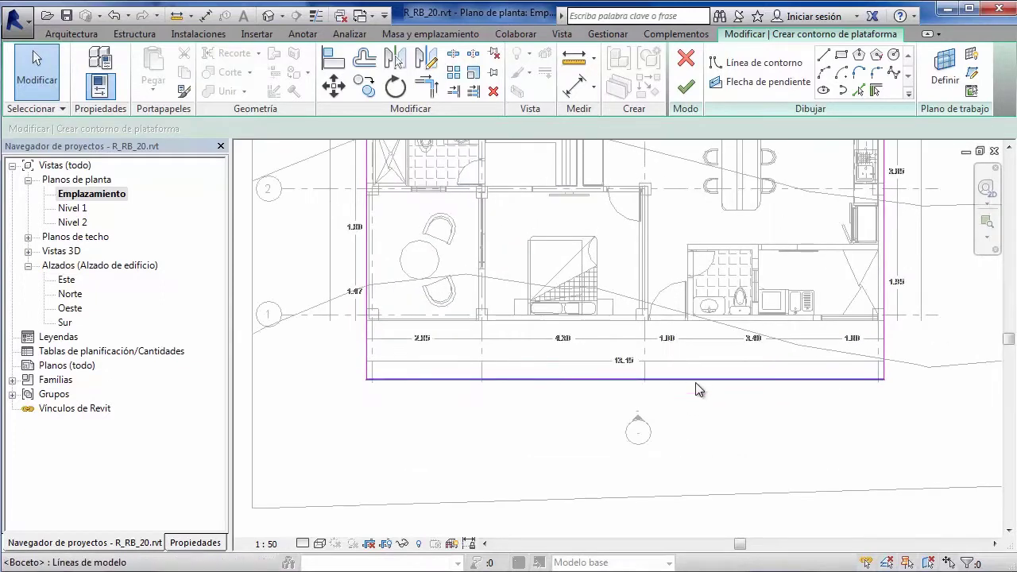
click(695, 382)
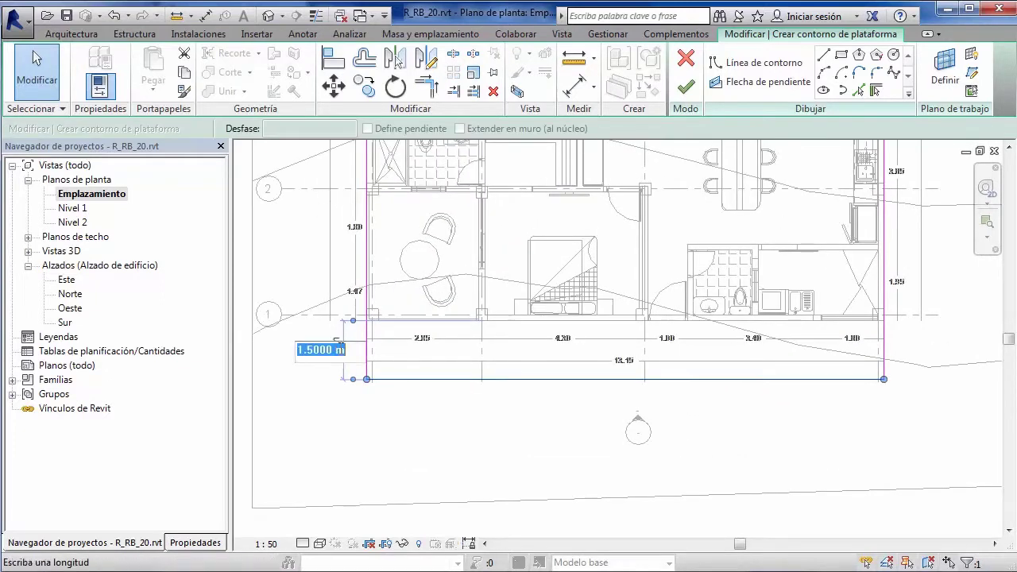
text(1)
key(Return)
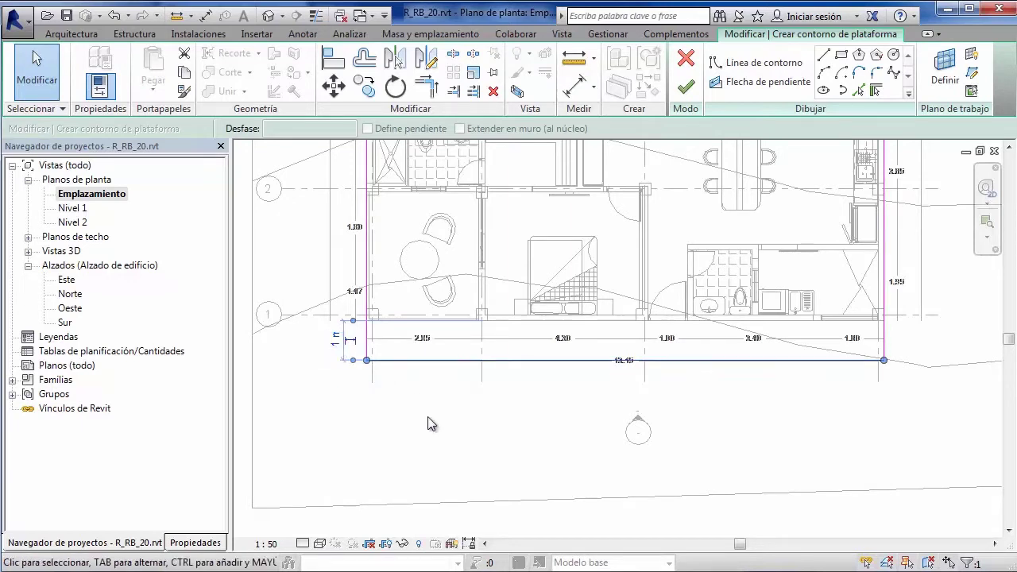
click(428, 429)
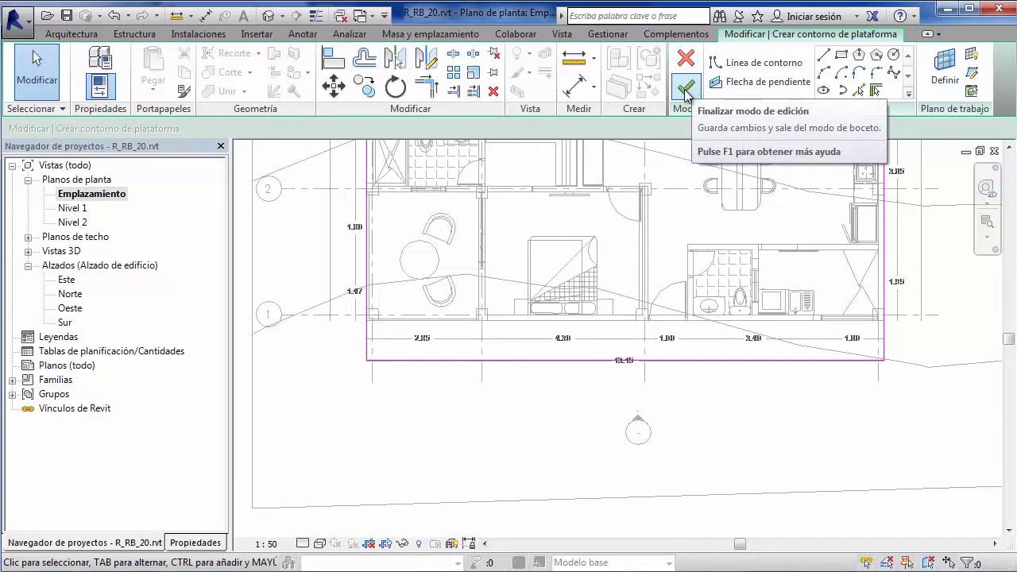
In the pad's Properties, keep the Level set to Nivel 1
click(191, 542)
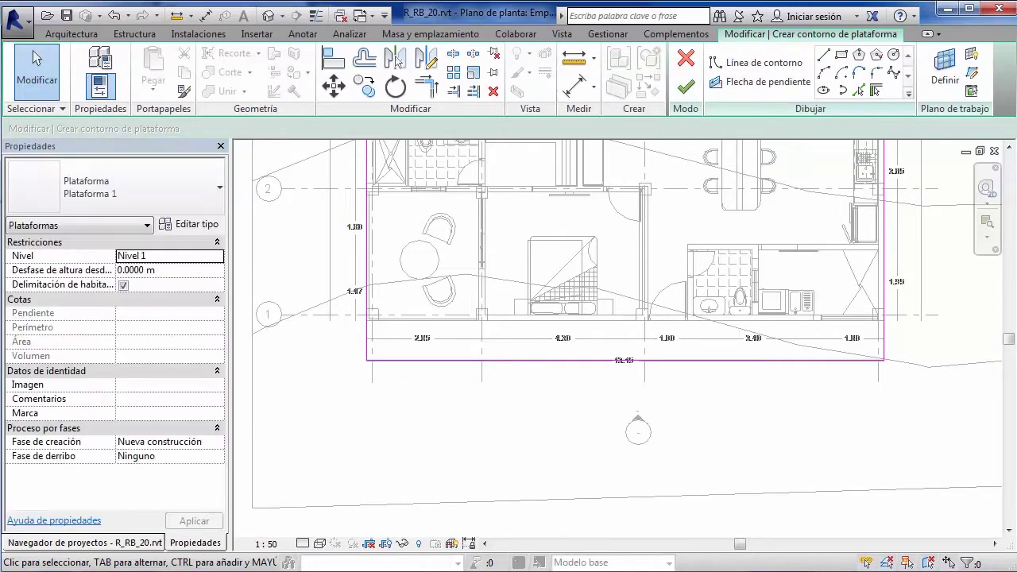
click(217, 256)
click(189, 270)
click(217, 256)
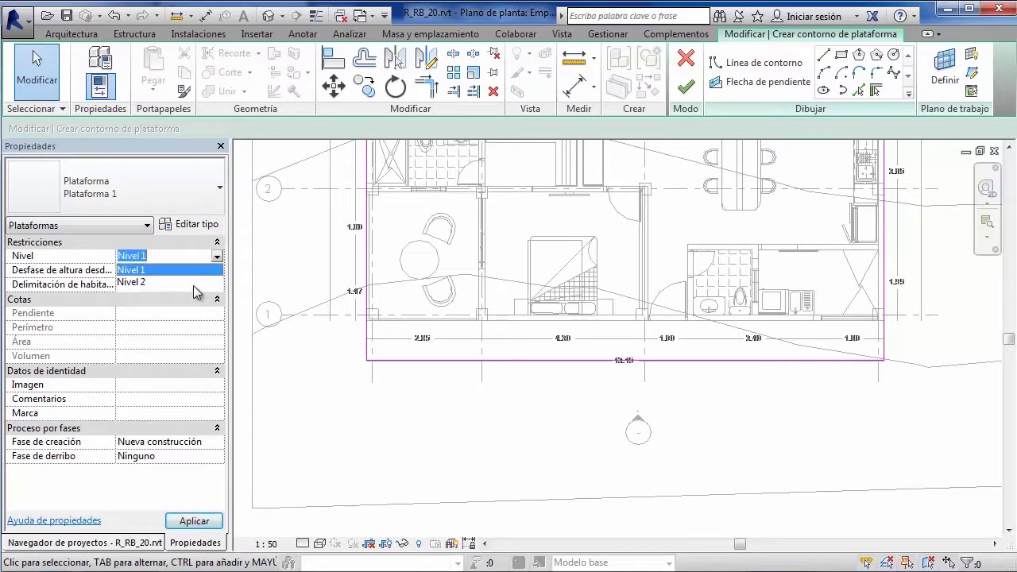
click(219, 259)
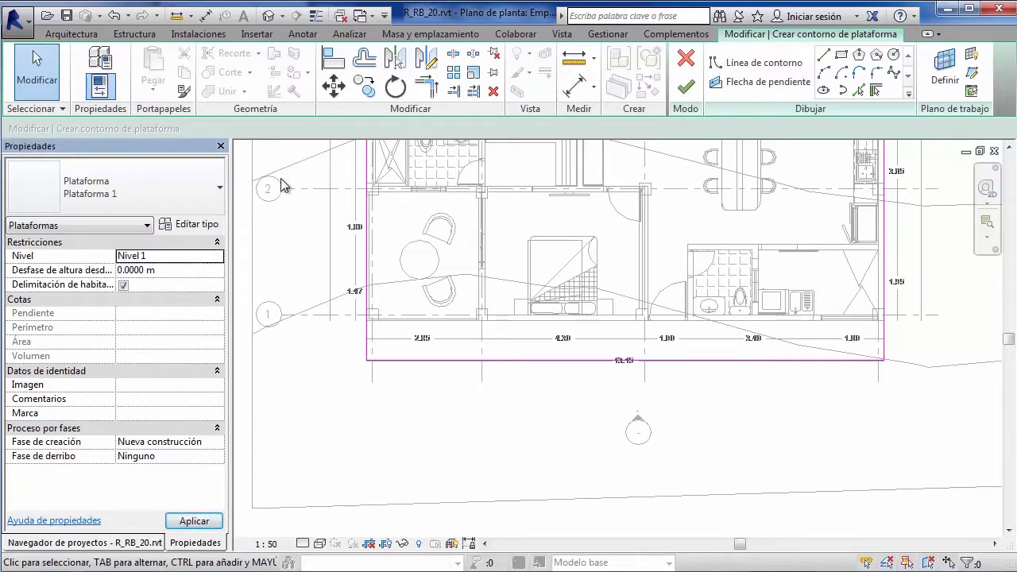
Preview the pad outline in 3D, then finish the building pad sketch
click(268, 20)
mouse_move(552, 324)
shift+middle_down()
mouse_move(515, 186)
mouse_move(561, 290)
shift+middle_up()
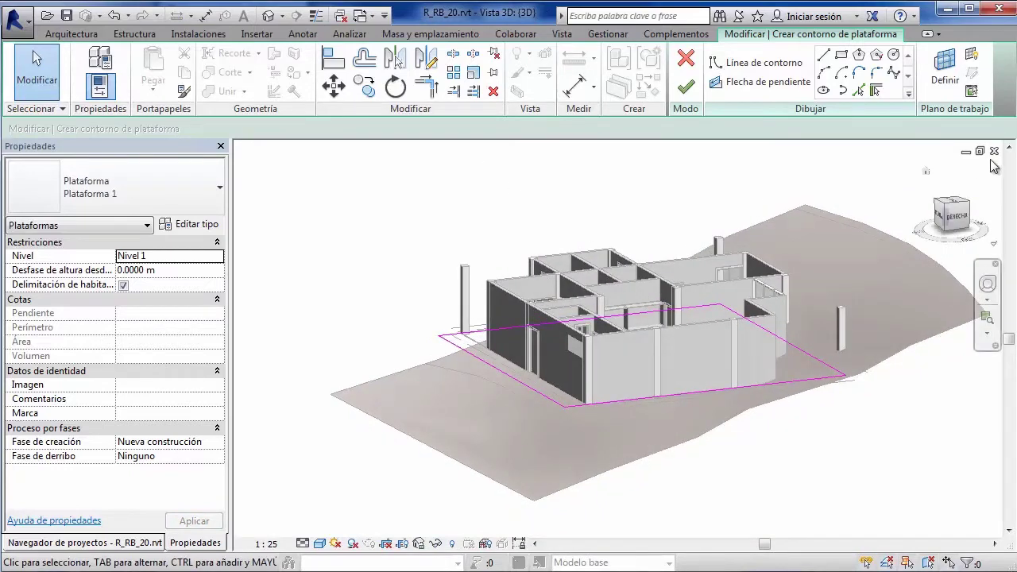
key(ctrl+Tab)
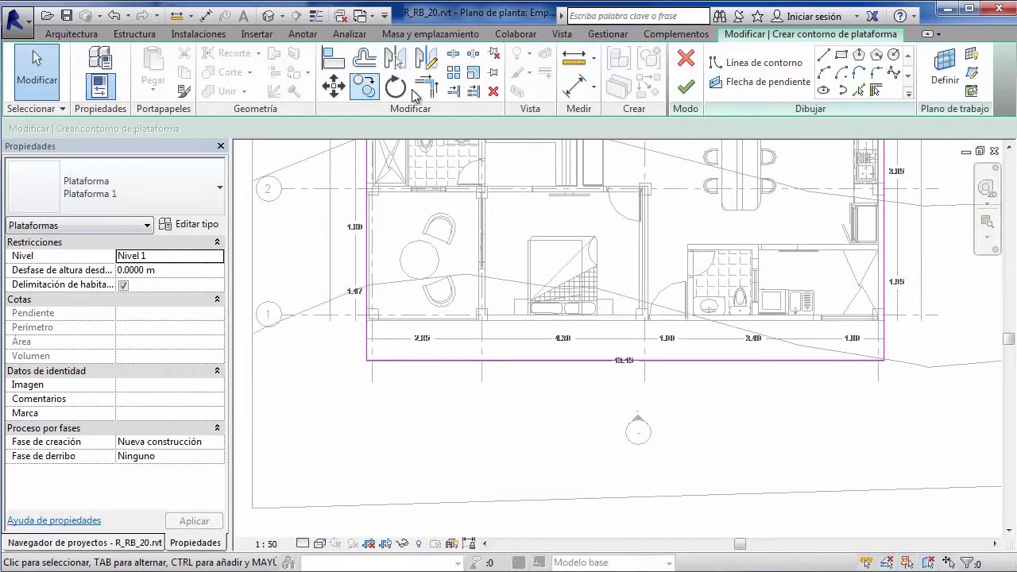
click(684, 85)
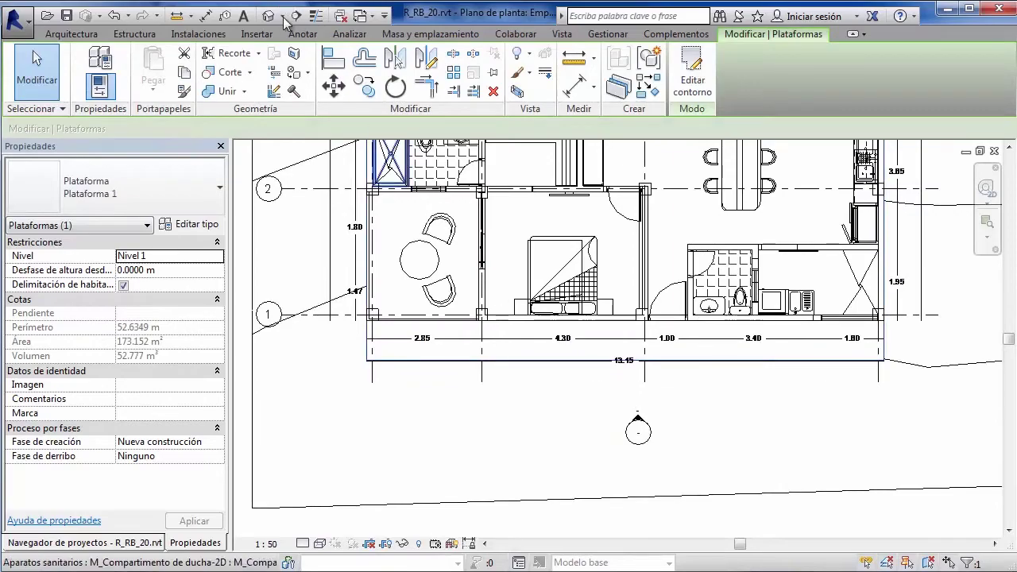
Orbit the 3D view around the finished building pad to check its edges
click(268, 24)
scroll(514, 408, up, 5)
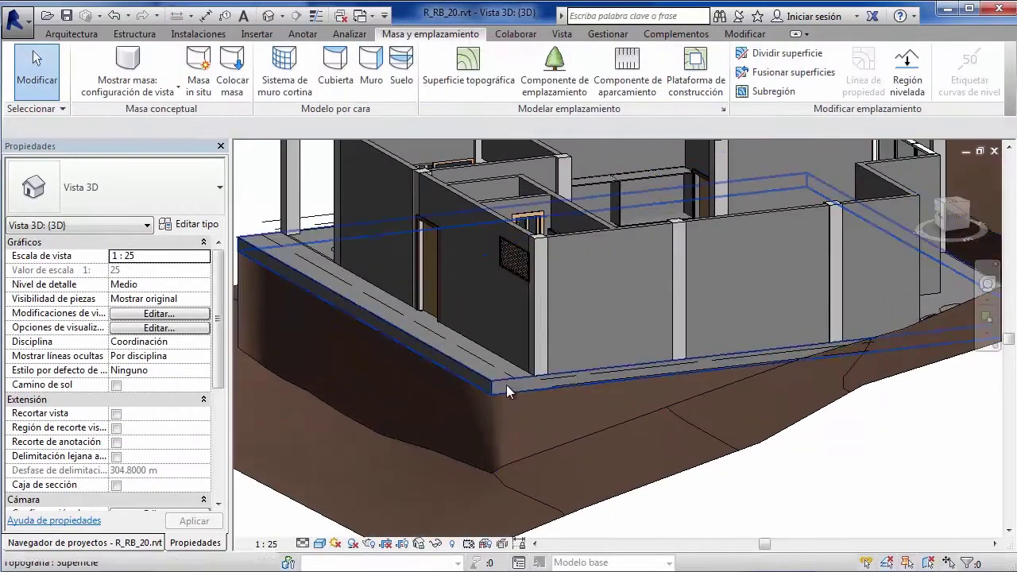
mouse_move(605, 335)
shift+middle_down()
mouse_move(874, 331)
mouse_move(843, 339)
mouse_move(419, 289)
shift+middle_up()
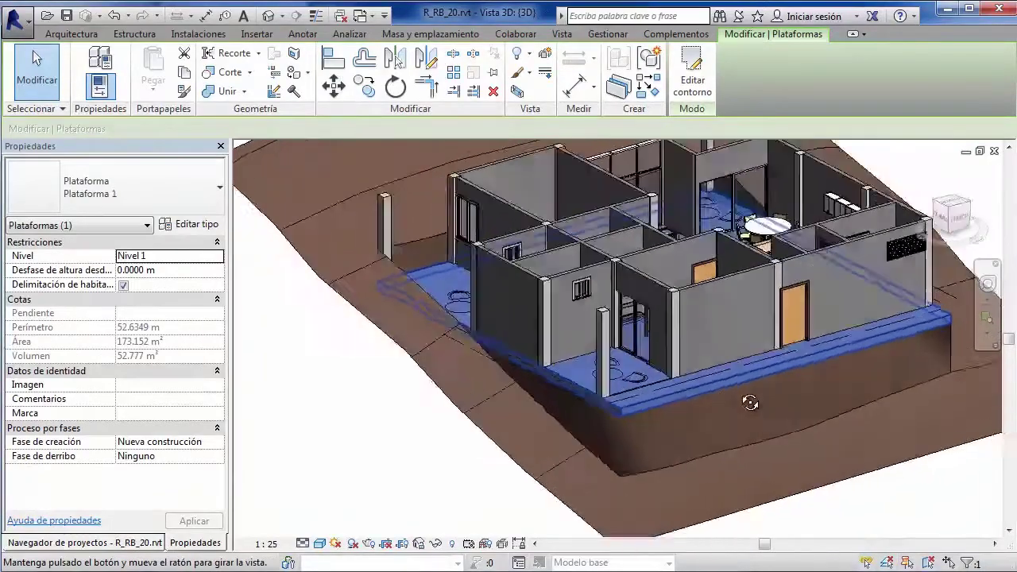
scroll(720, 342, down, 3)
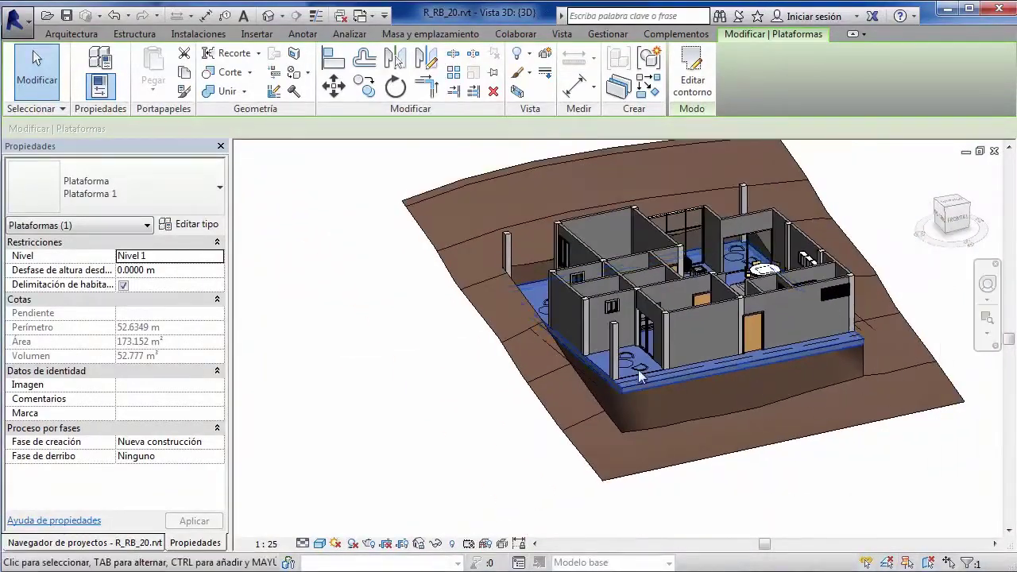
shift+middle_drag(748, 374, 573, 360)
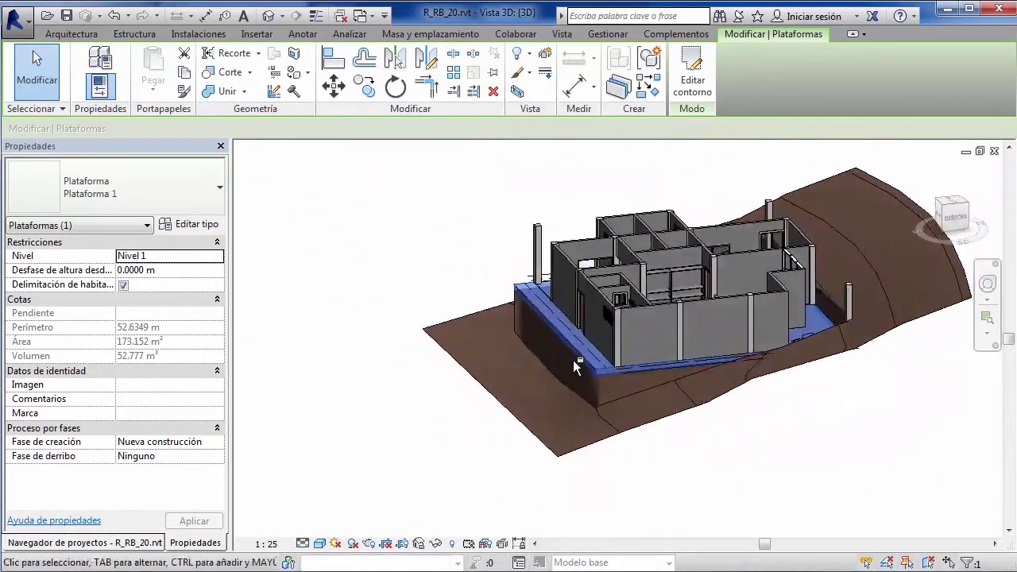
shift+middle_drag(720, 335, 492, 379)
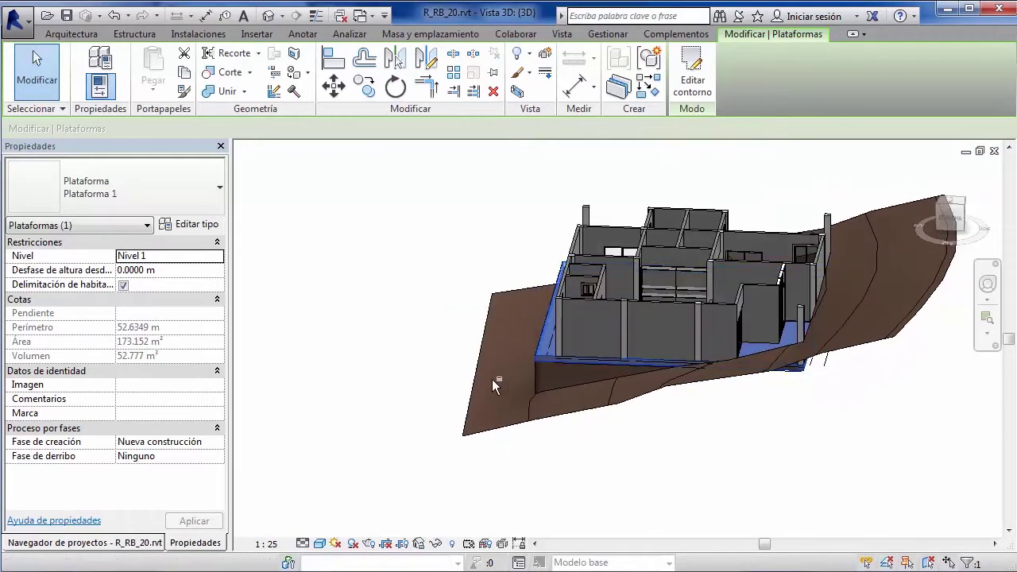
mouse_move(572, 374)
shift+middle_down()
mouse_move(774, 377)
mouse_move(715, 389)
shift+middle_up()
scroll(655, 402, up, 2)
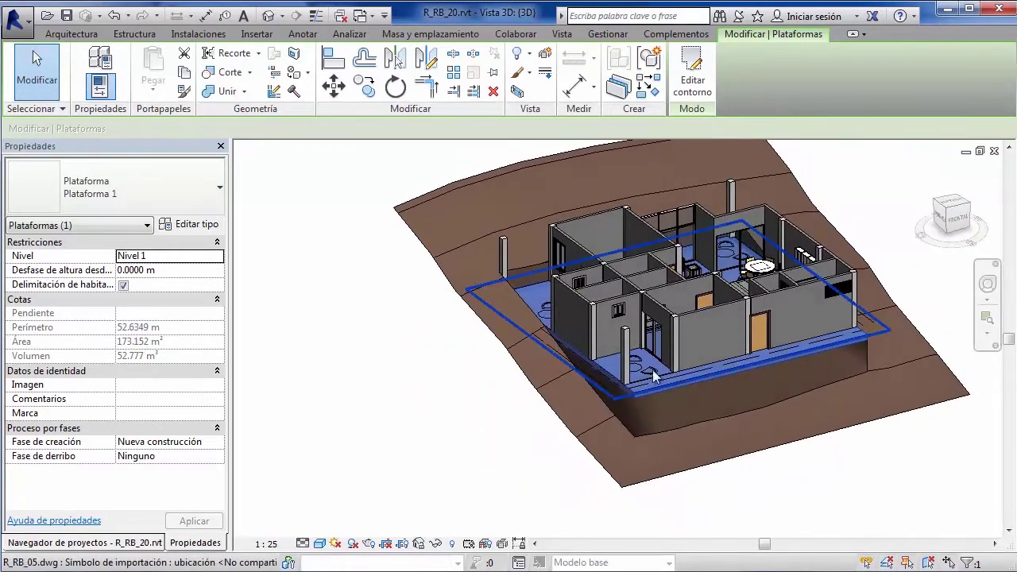
scroll(655, 403, up, 2)
scroll(655, 402, down, 3)
scroll(666, 396, down, 1)
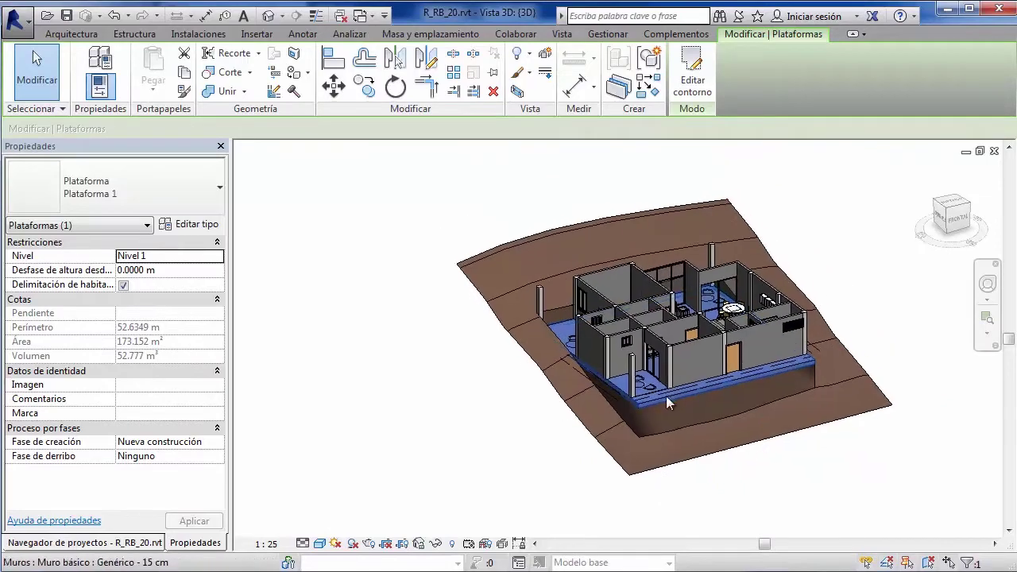
Deselect the pad, view the house obliquely from above, then close the 3D view
right_click(666, 397)
click(720, 495)
scroll(713, 383, up, 2)
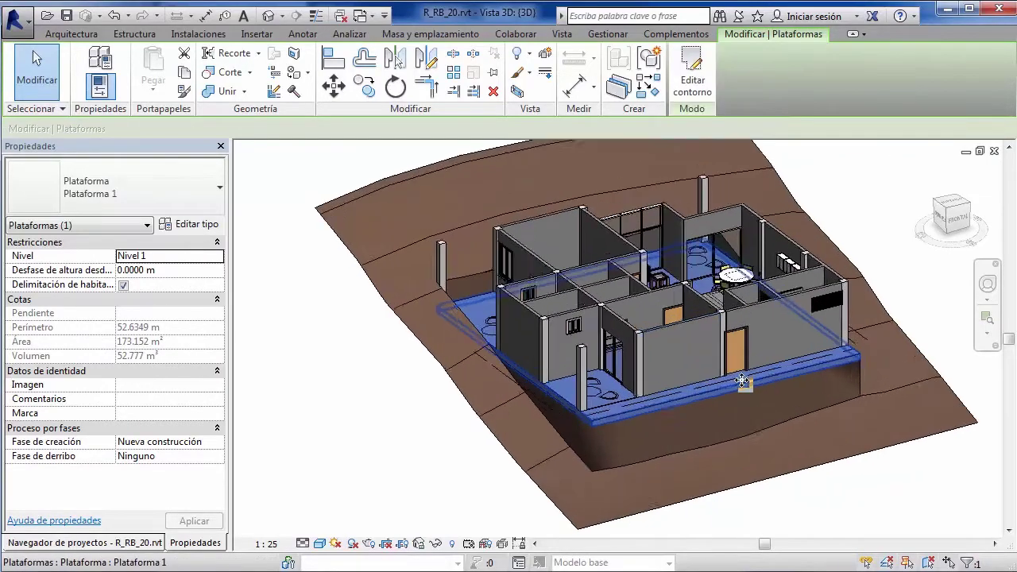
scroll(794, 334, up, 2)
click(935, 272)
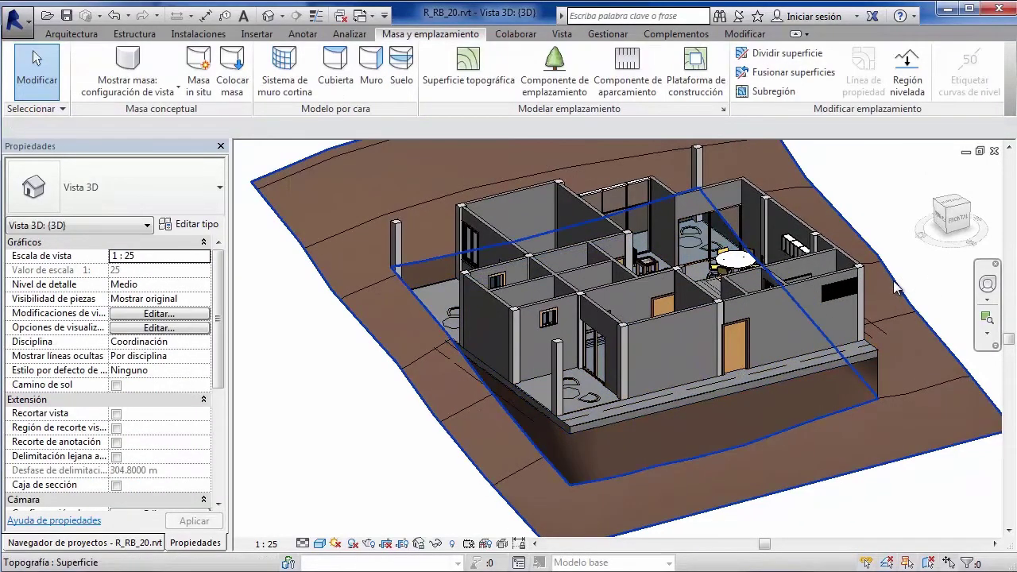
mouse_move(901, 287)
shift+middle_down()
mouse_move(432, 296)
mouse_move(413, 381)
shift+middle_up()
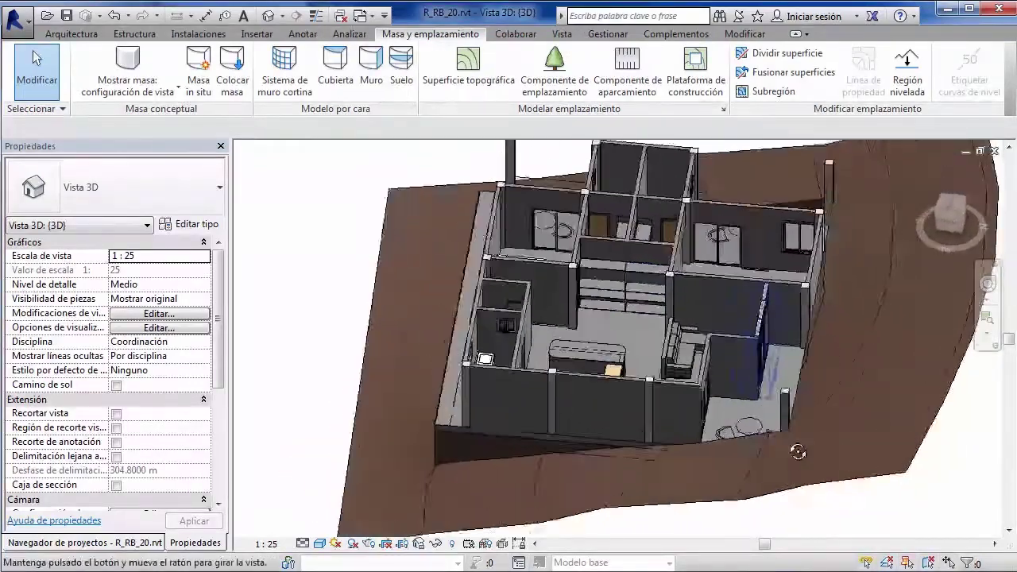
mouse_move(908, 241)
shift+middle_down()
mouse_move(777, 257)
mouse_move(802, 263)
shift+middle_up()
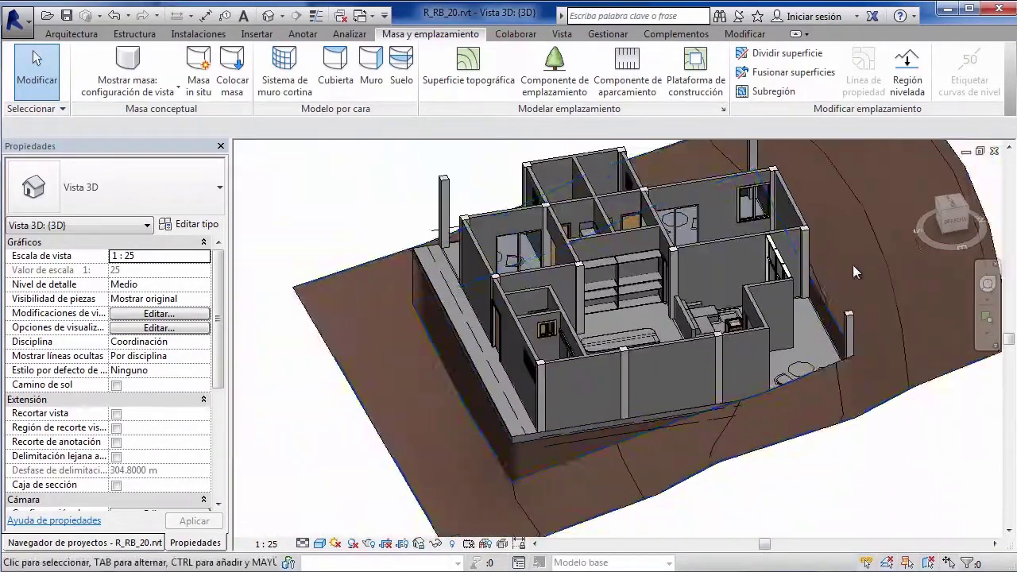
click(993, 152)
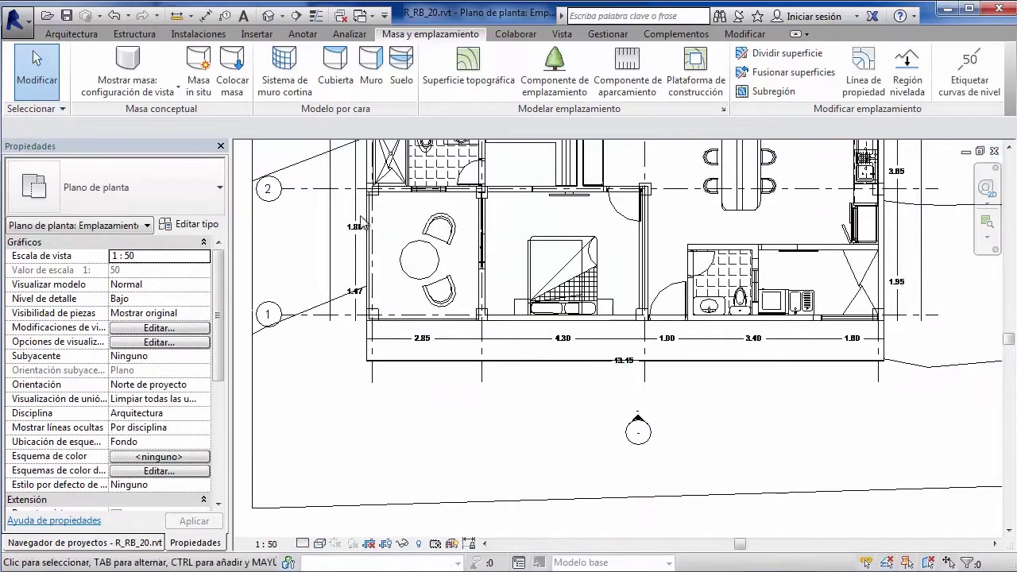
In the West elevation, lower the topographic surface again with MV
scroll(441, 238, down, 3)
double_click(306, 170)
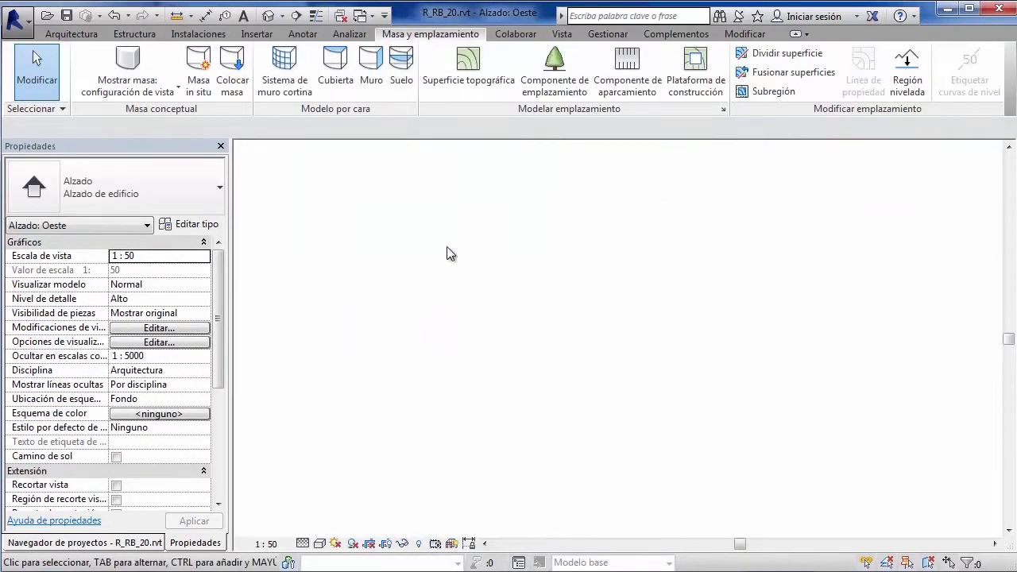
click(380, 337)
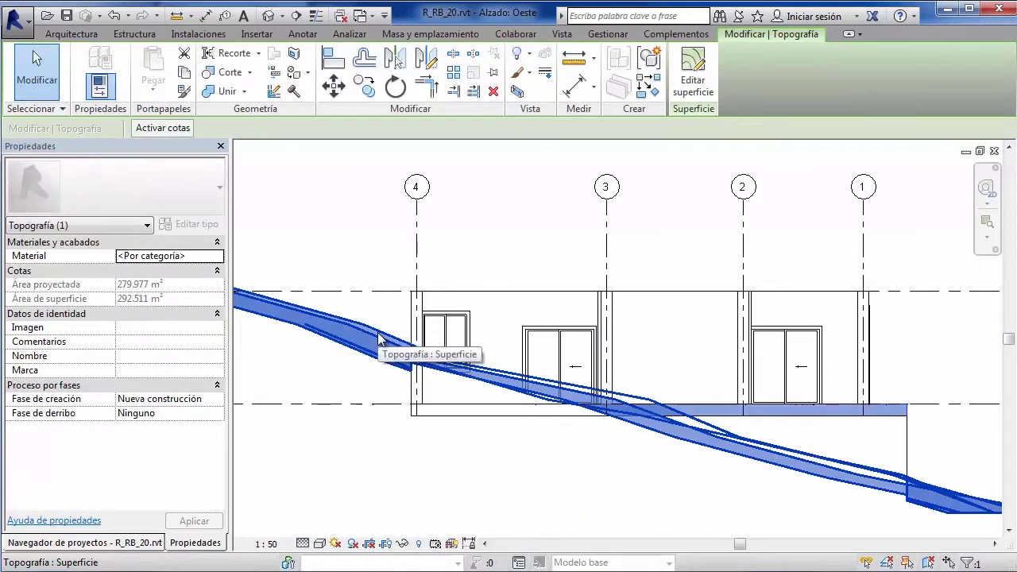
key(m)
key(v)
scroll(374, 278, down, 2)
click(371, 262)
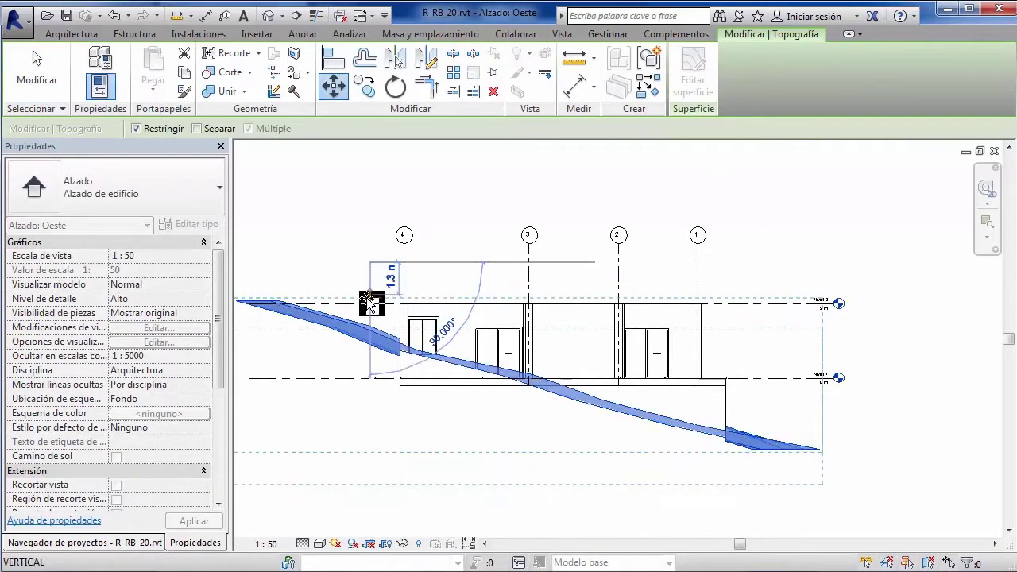
click(368, 321)
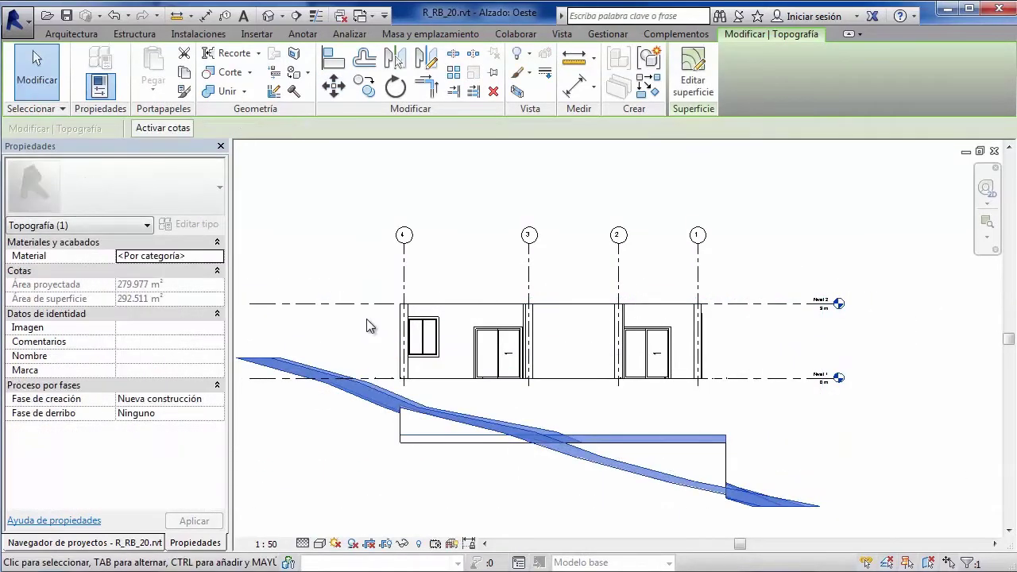
key(ctrl+z)
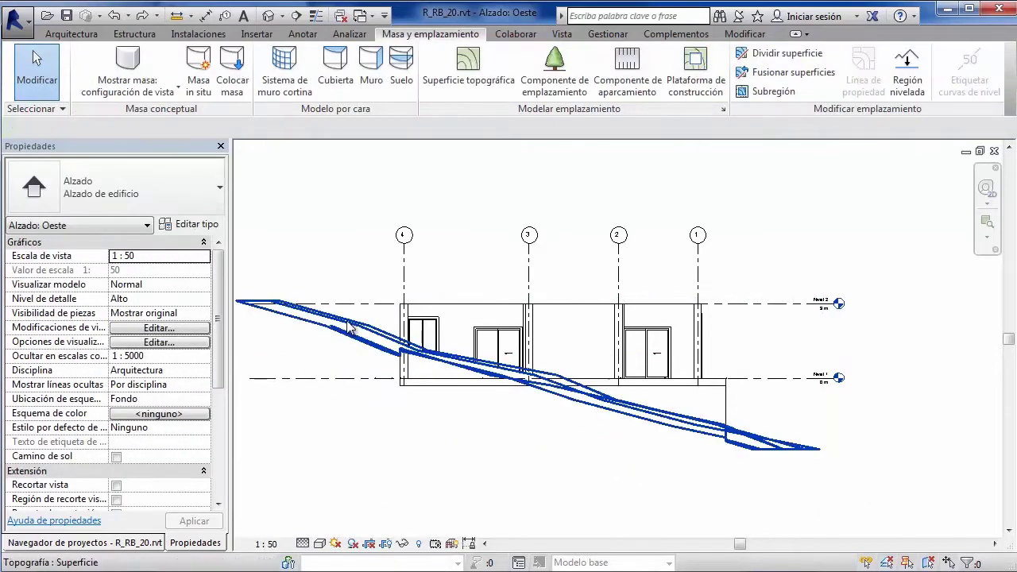
click(348, 321)
key(ctrl+y)
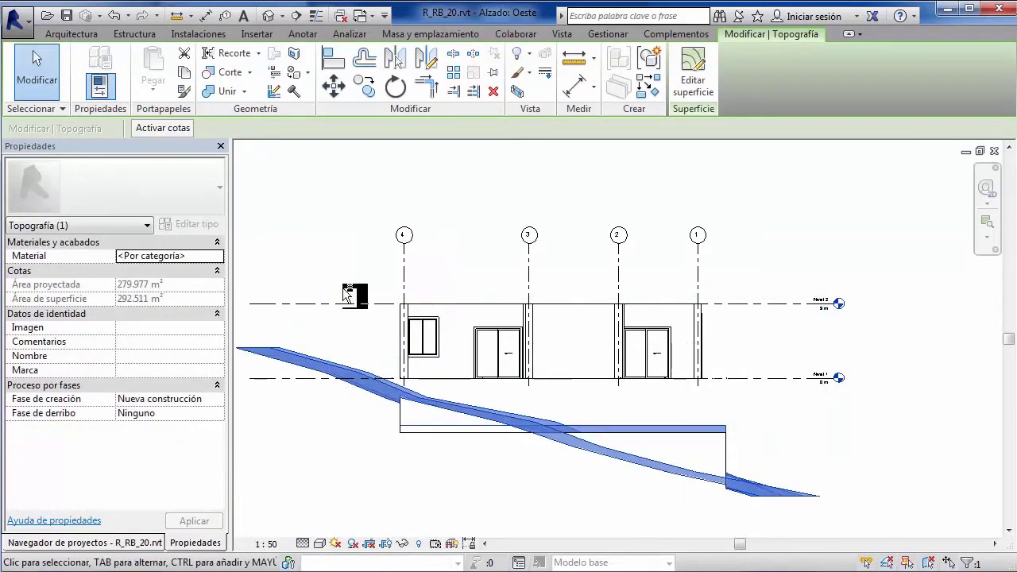
Set the building pad's Desfase de altura to 0, apply it, and return to the site plan
click(723, 393)
click(705, 430)
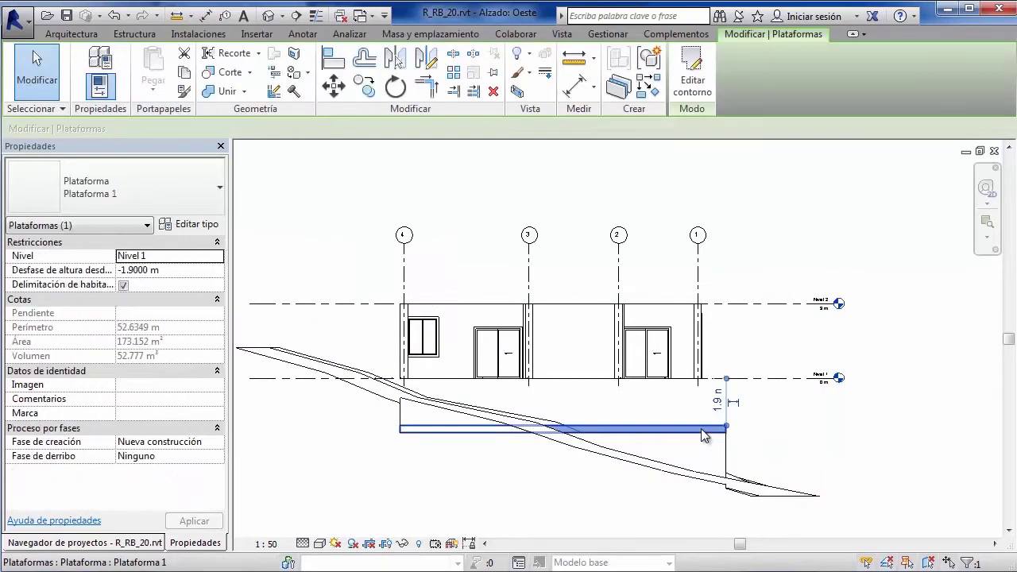
click(205, 274)
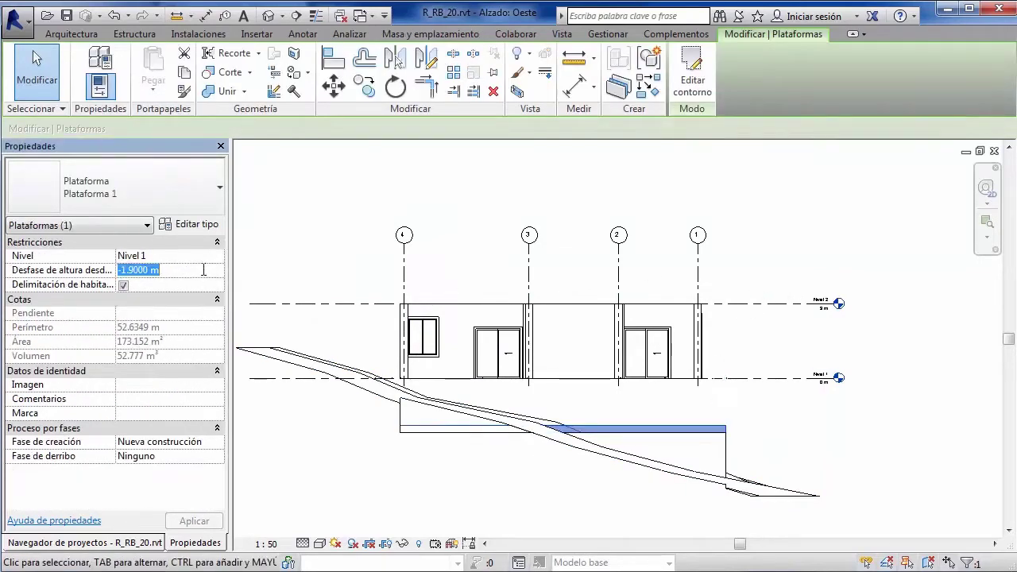
text(0)
click(754, 201)
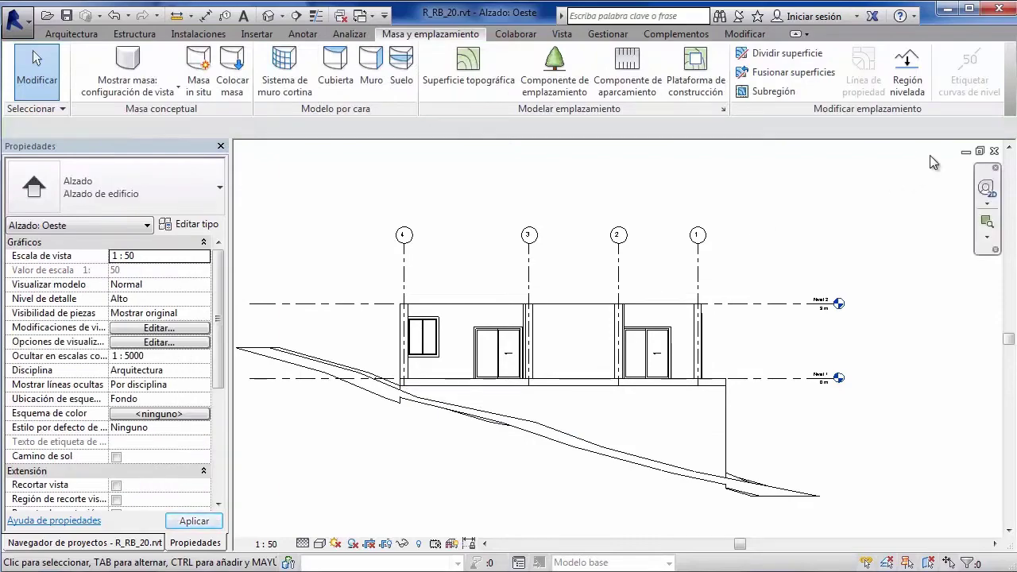
click(998, 152)
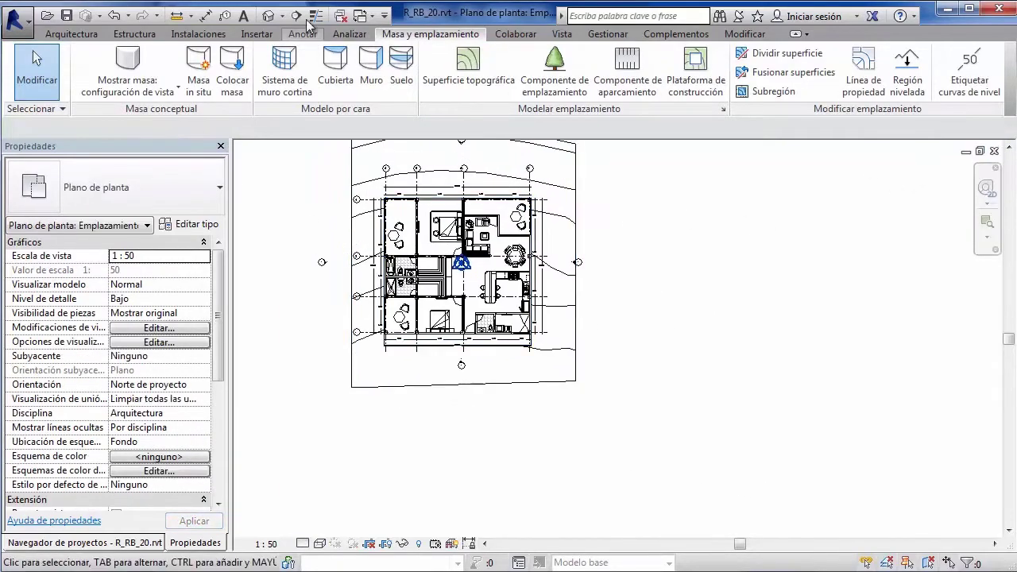
In the default 3D view, orbit to the right side and open the toposurface for point editing
click(268, 16)
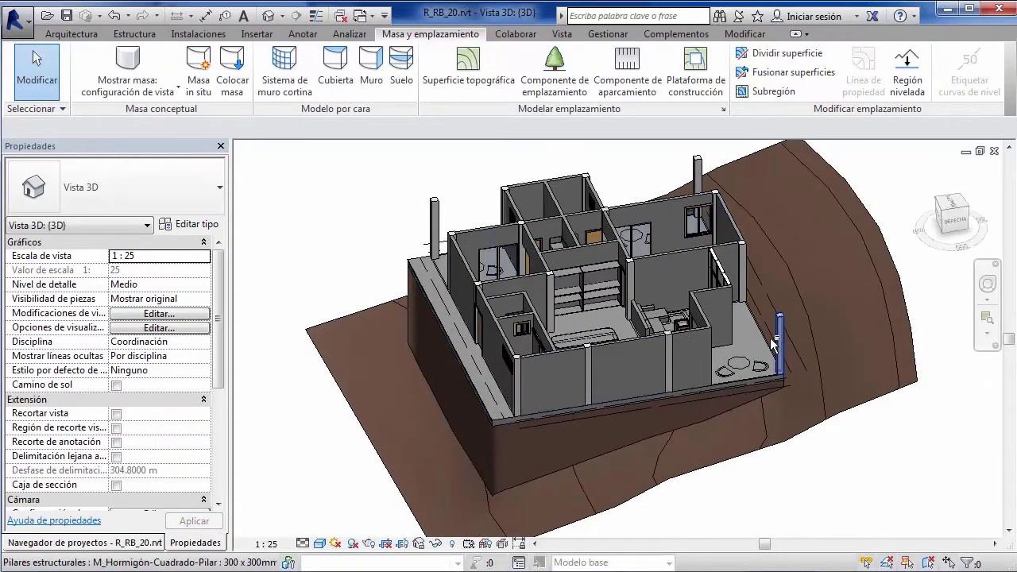
mouse_move(675, 310)
shift+middle_down()
mouse_move(702, 302)
mouse_move(652, 434)
shift+middle_up()
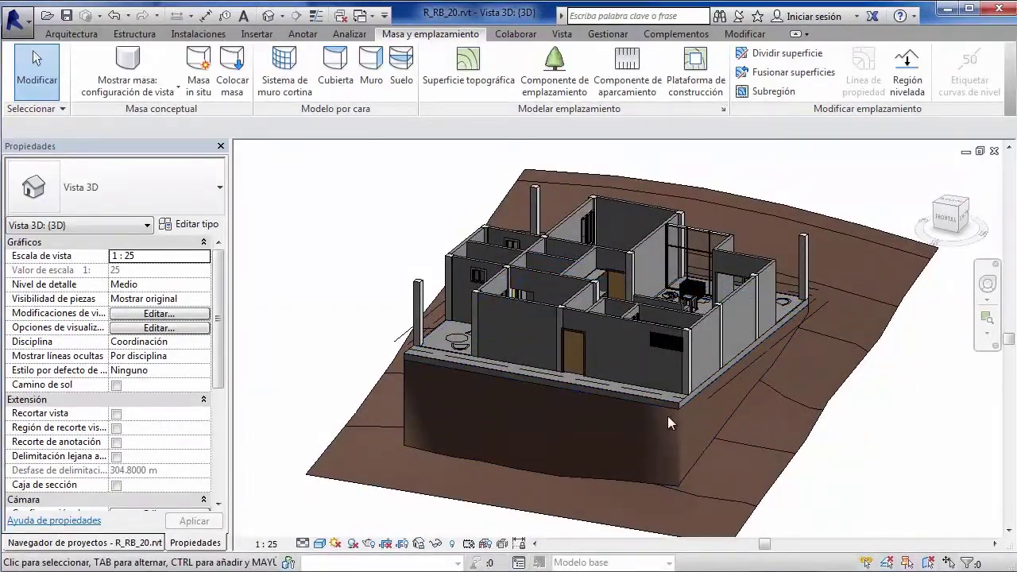
mouse_move(667, 416)
shift+middle_down()
mouse_move(552, 405)
mouse_move(454, 423)
shift+middle_up()
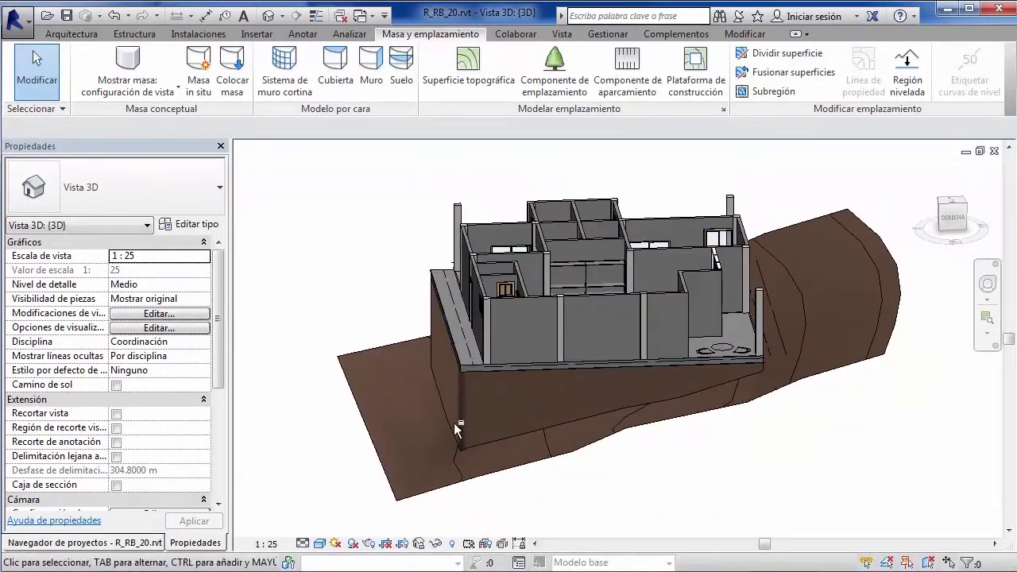
click(375, 465)
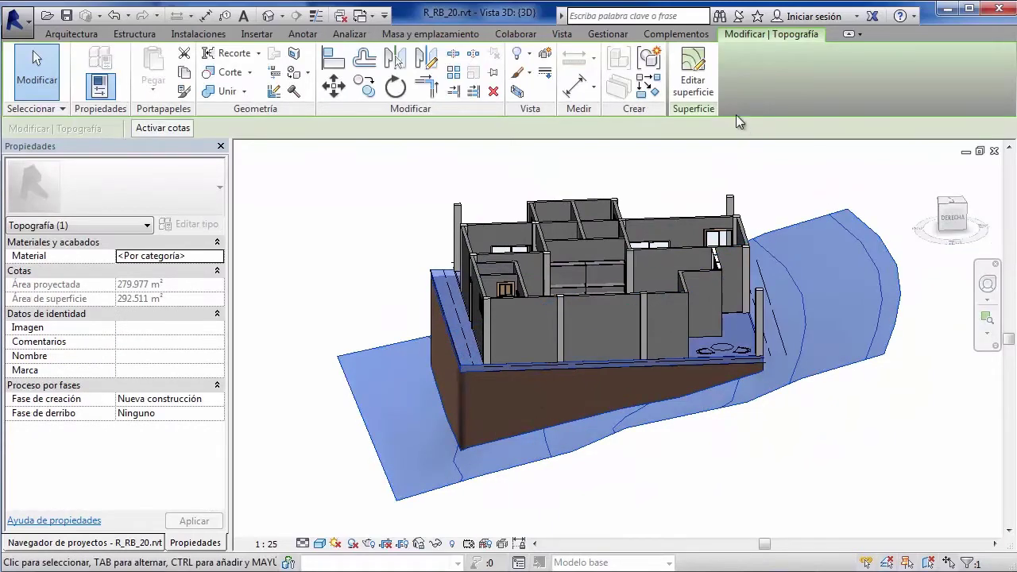
click(693, 79)
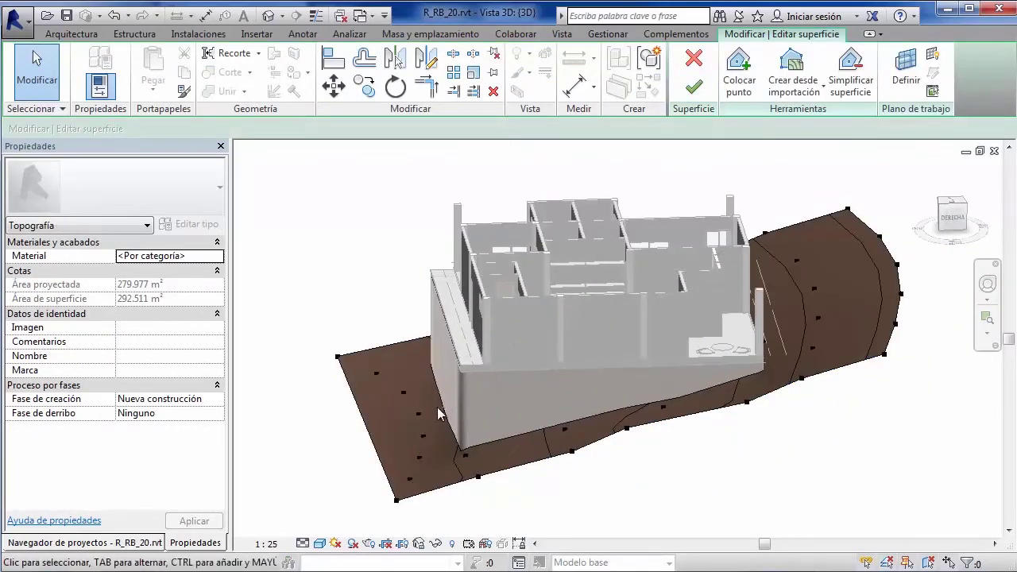
In wireframe, set the seven topo points beside the house's left side to -2 m elevation
click(419, 413)
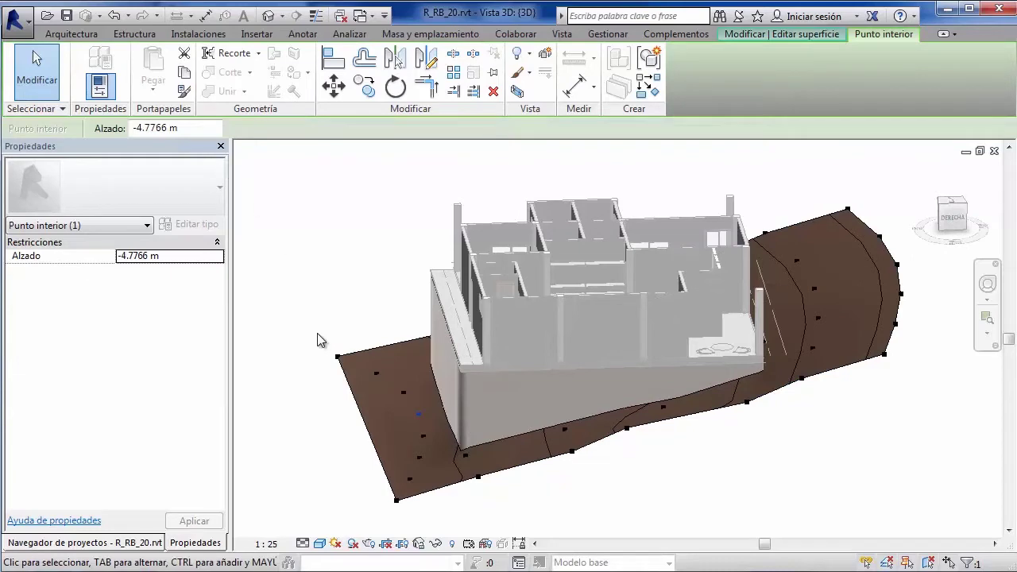
mouse_move(308, 336)
mouse_down()
mouse_move(396, 434)
mouse_move(453, 538)
mouse_up()
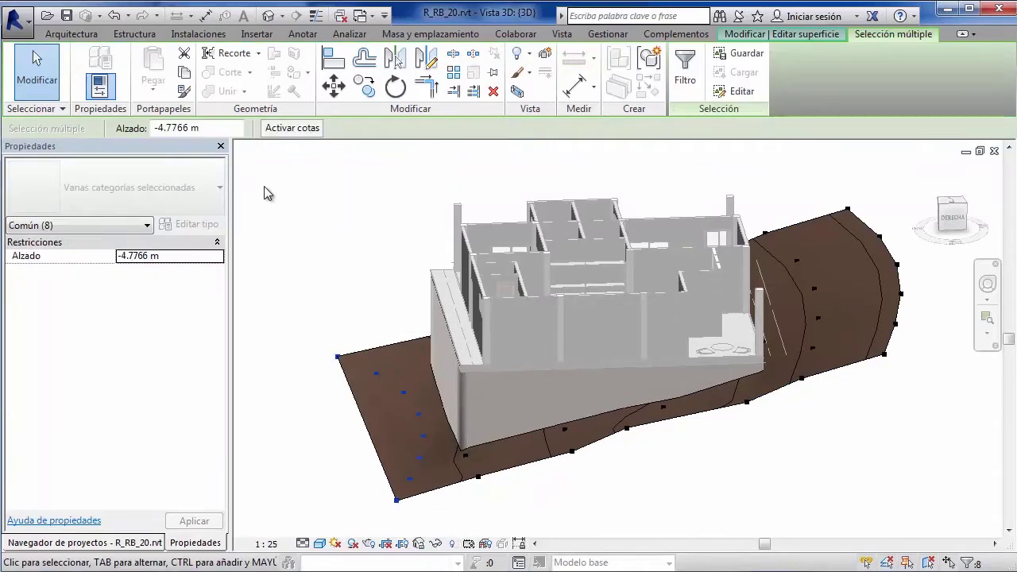
click(415, 329)
click(319, 544)
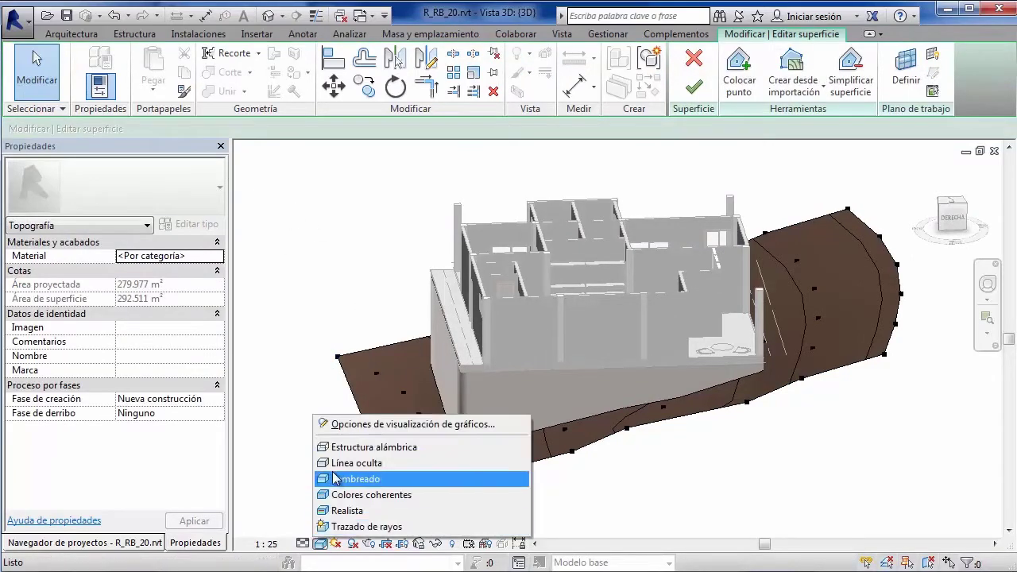
click(363, 448)
shift+middle_drag(436, 412, 437, 318)
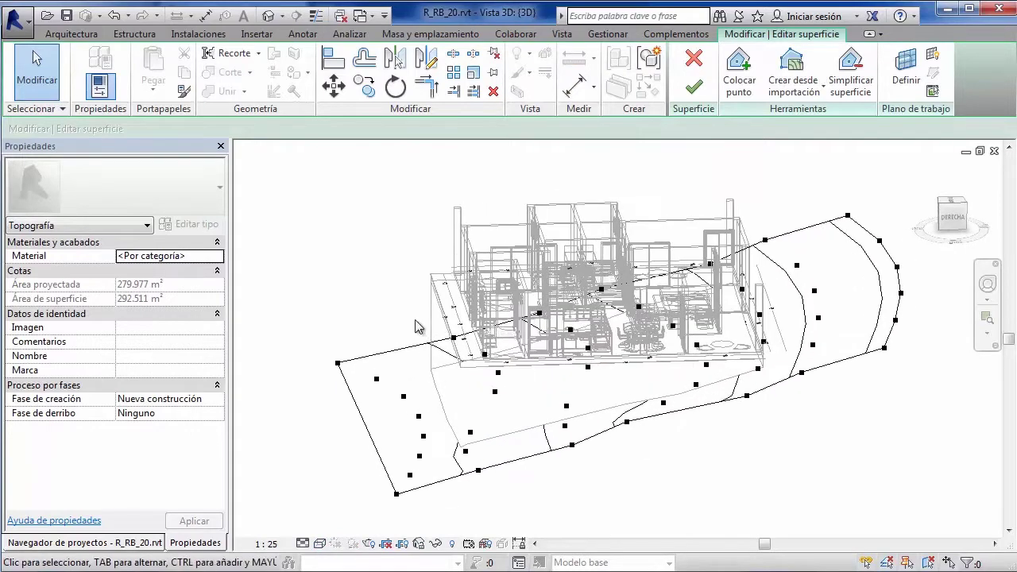
drag(429, 309, 511, 437)
drag(444, 317, 515, 528)
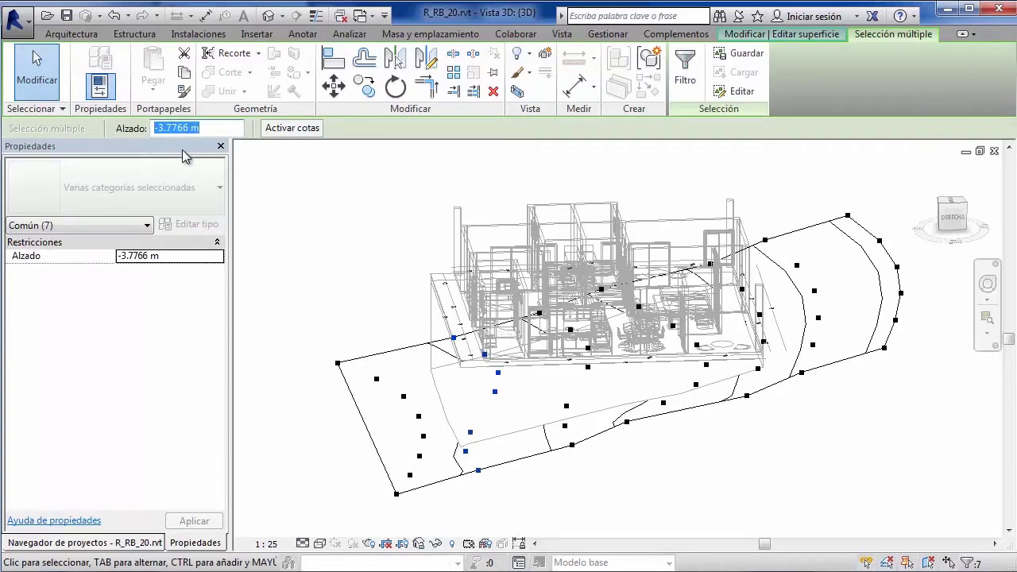
text(-2)
key(Return)
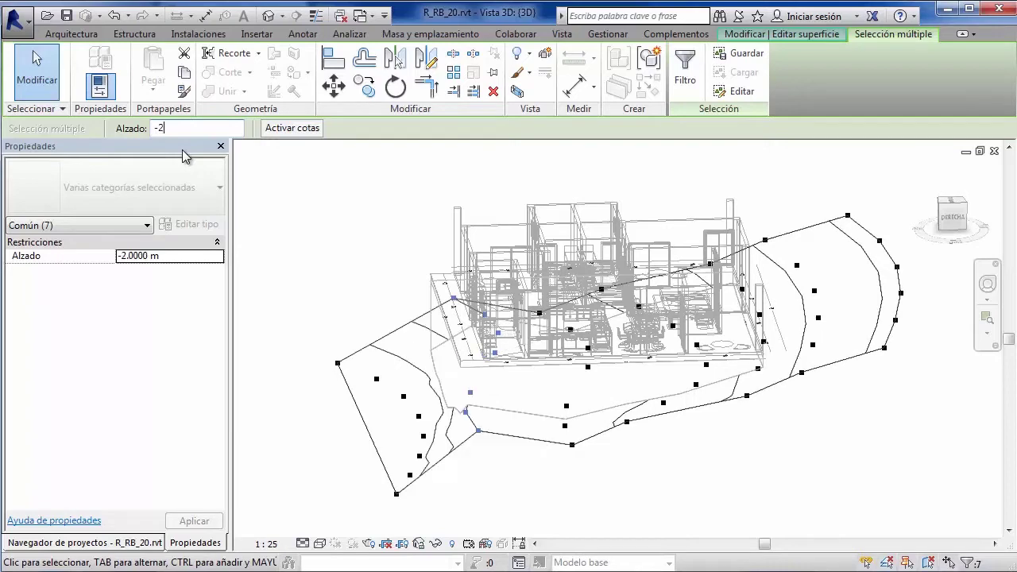
click(623, 518)
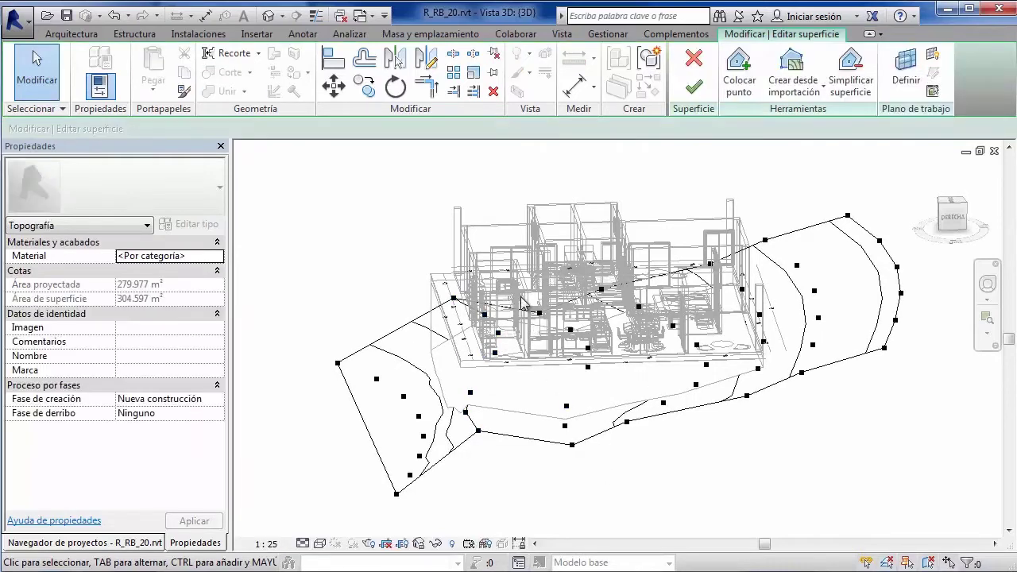
Set the row of points in front of the house to -1 m and the right-front points to 0 m
drag(523, 304, 614, 507)
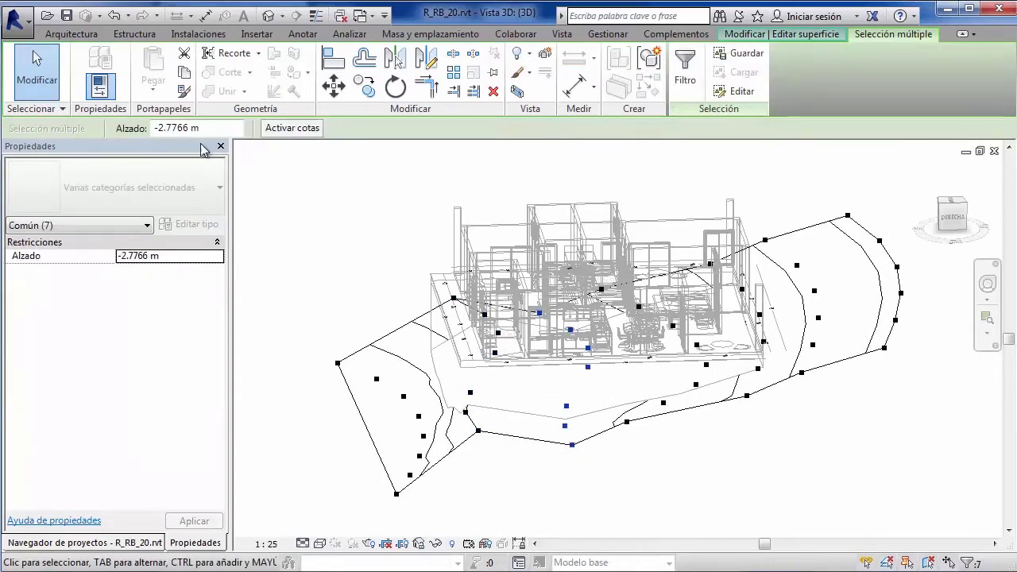
text(-1)
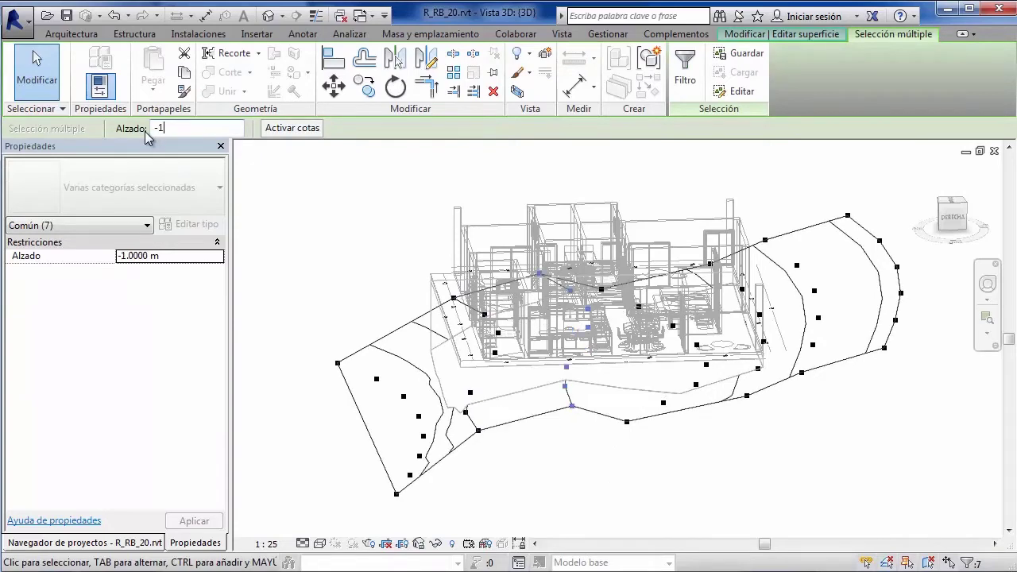
shift+middle_drag(502, 295, 595, 283)
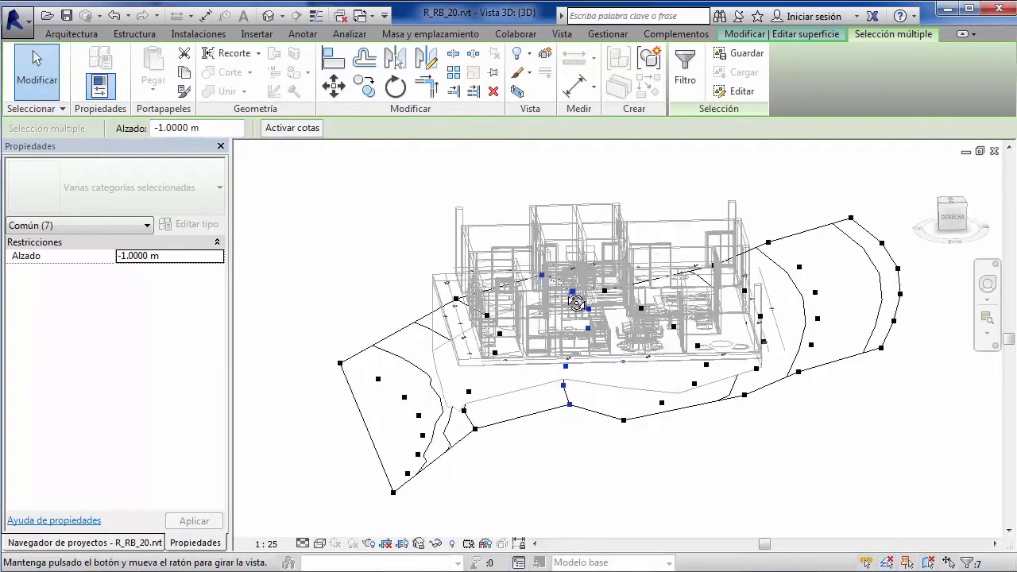
drag(604, 261, 712, 498)
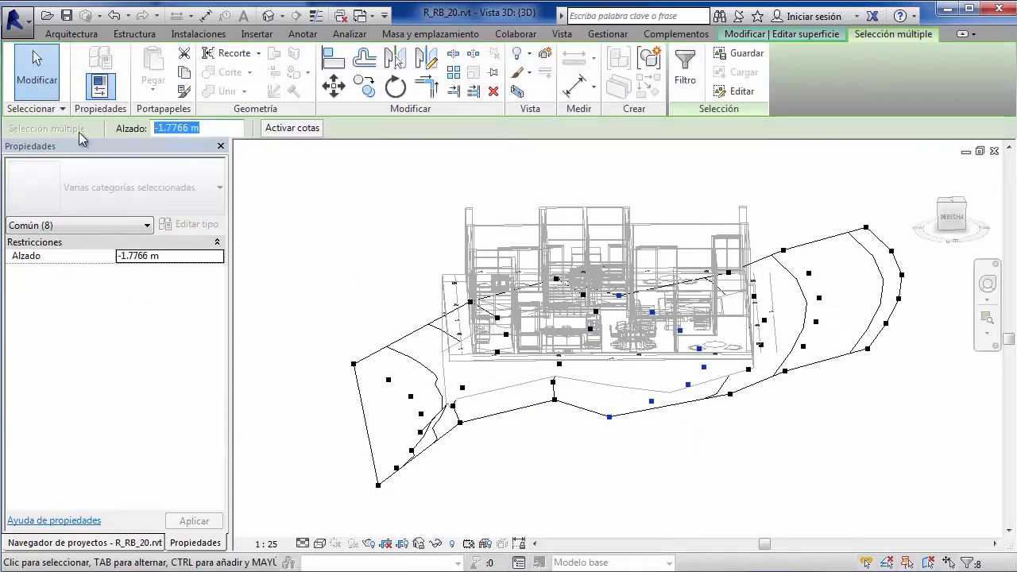
text(0)
key(Return)
click(726, 454)
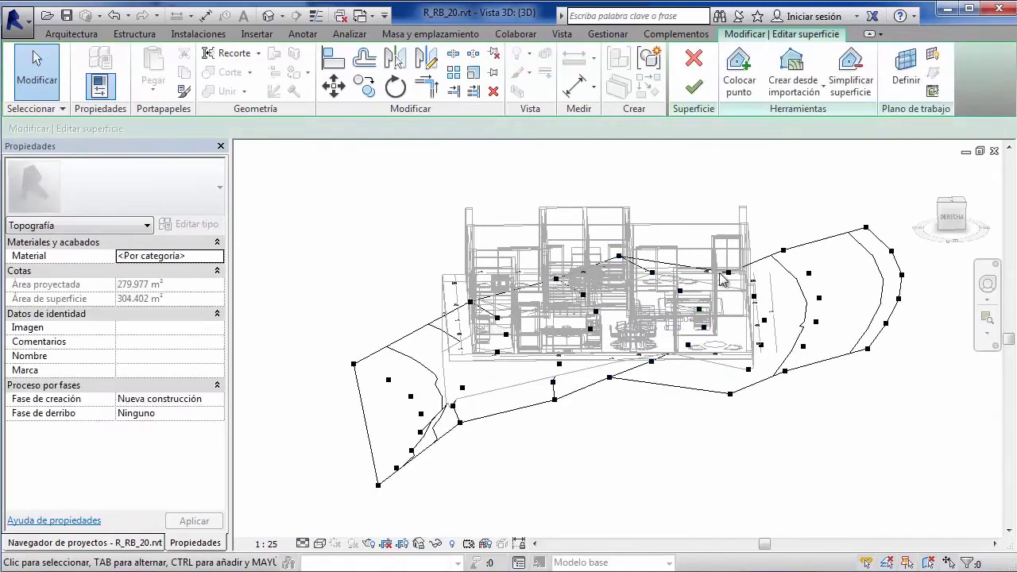
Lower the points along the terrain's left edge to -2 m, then to -3 m
click(720, 272)
drag(776, 429, 777, 433)
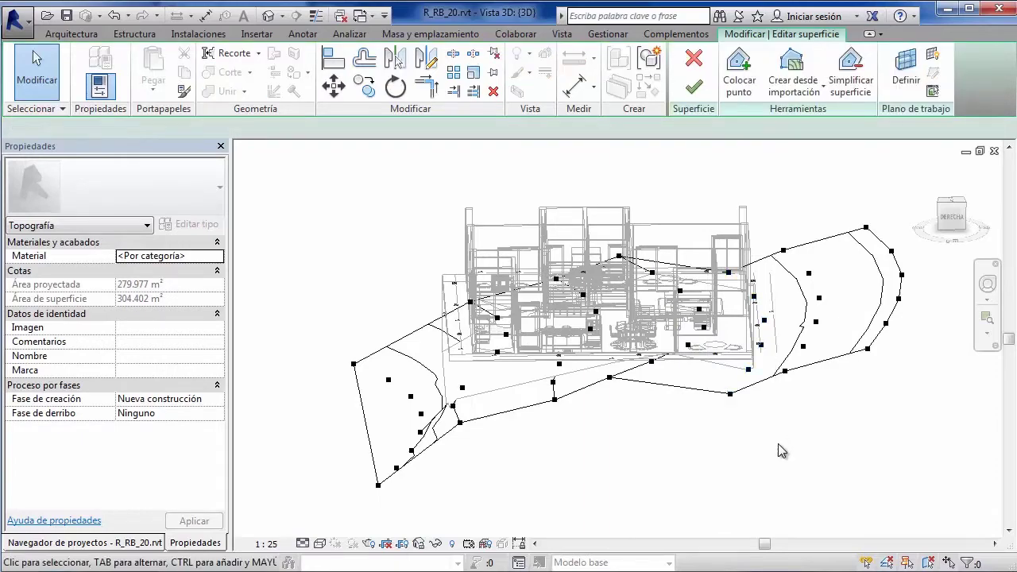
mouse_move(778, 443)
shift+middle_down()
mouse_move(758, 403)
mouse_move(322, 407)
shift+middle_up()
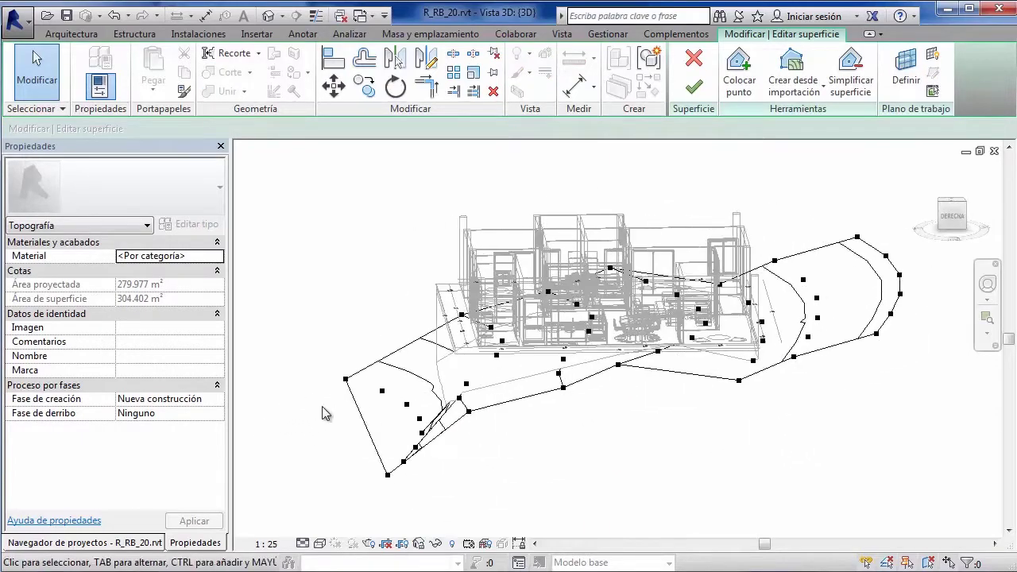
drag(305, 337, 445, 528)
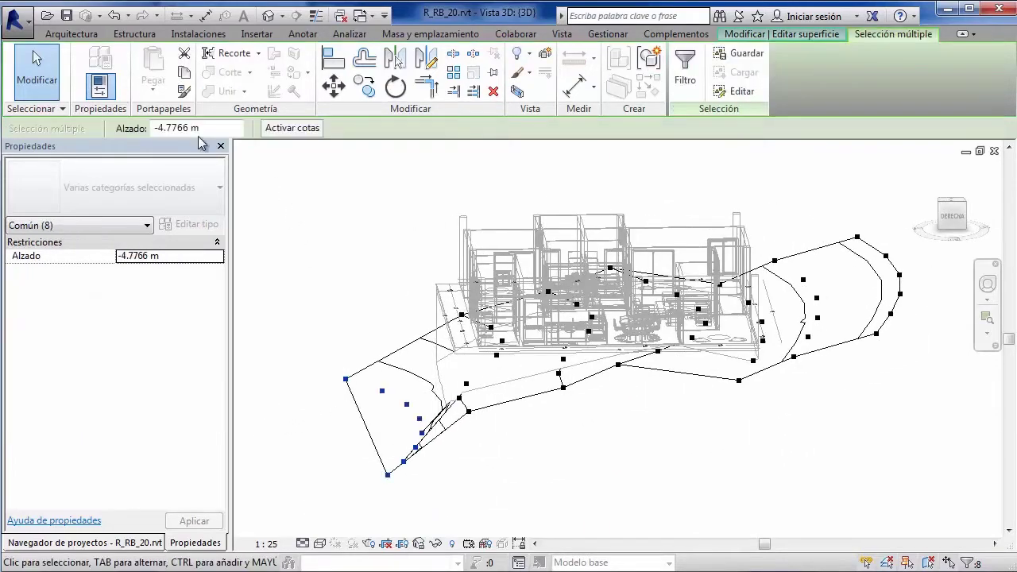
text(-2)
key(Return)
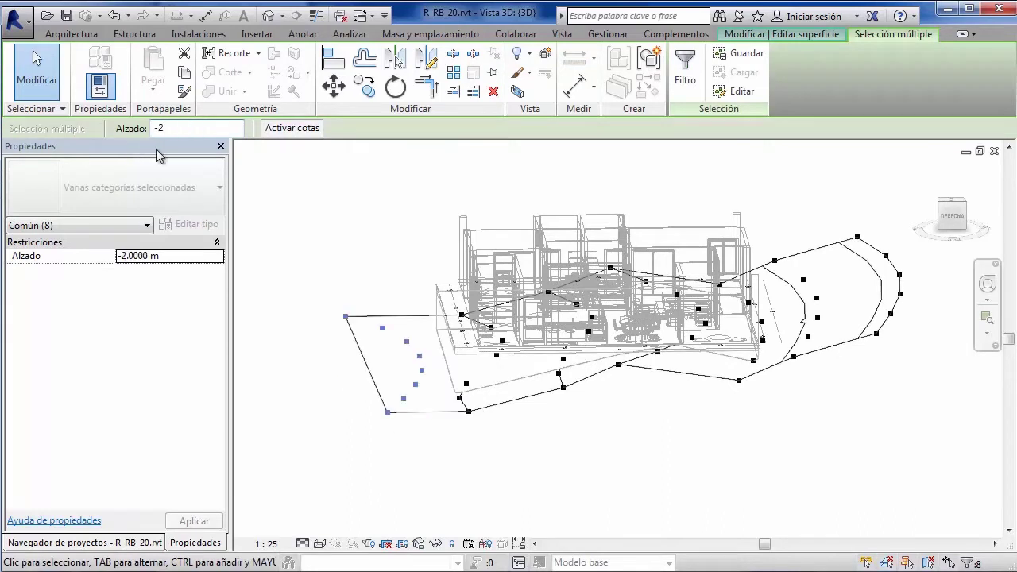
text(-3)
key(Return)
Drag the left-edge points further outward and finish editing the surface
click(337, 305)
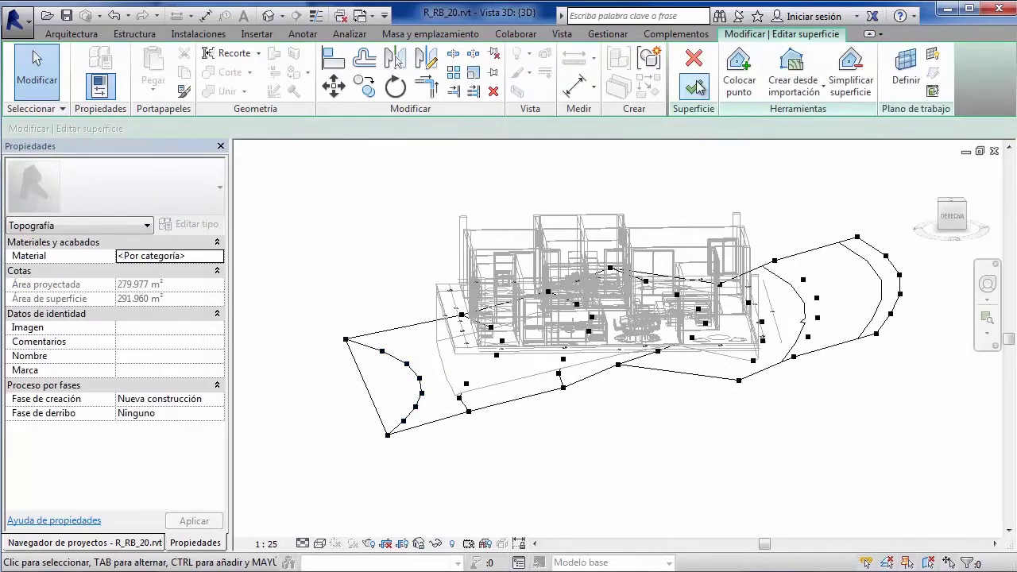
drag(309, 273, 436, 479)
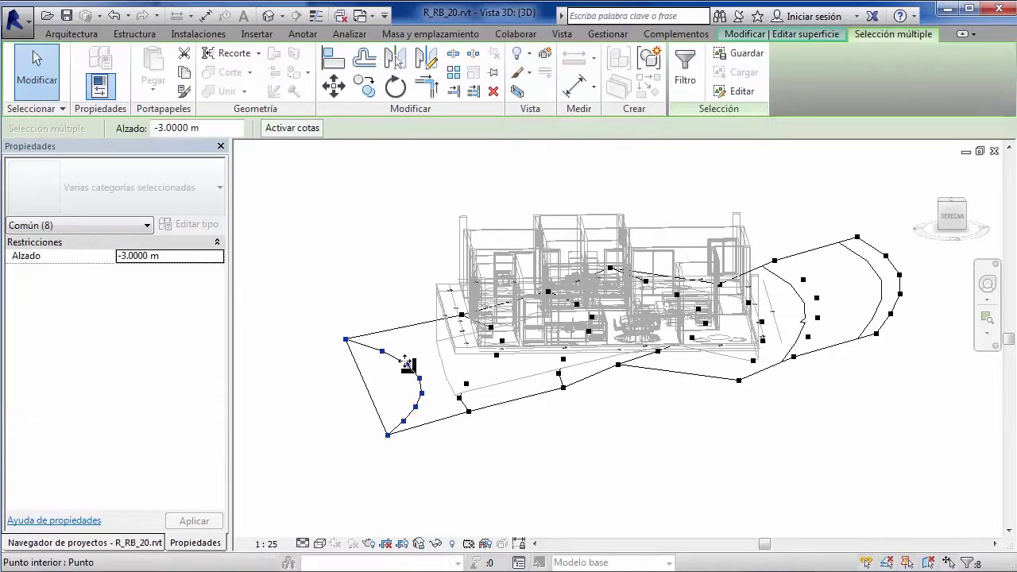
drag(407, 364, 338, 376)
click(363, 284)
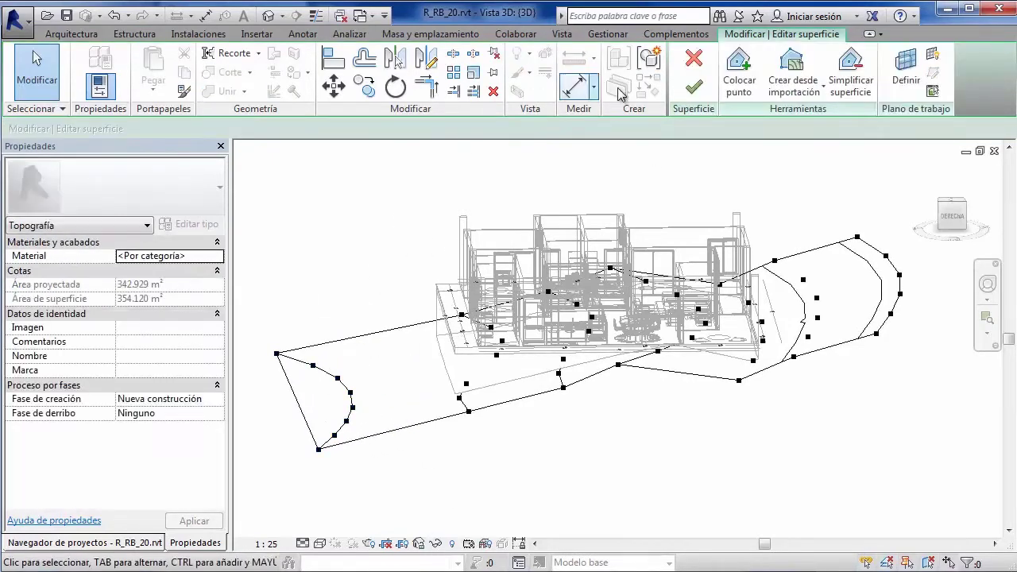
click(704, 90)
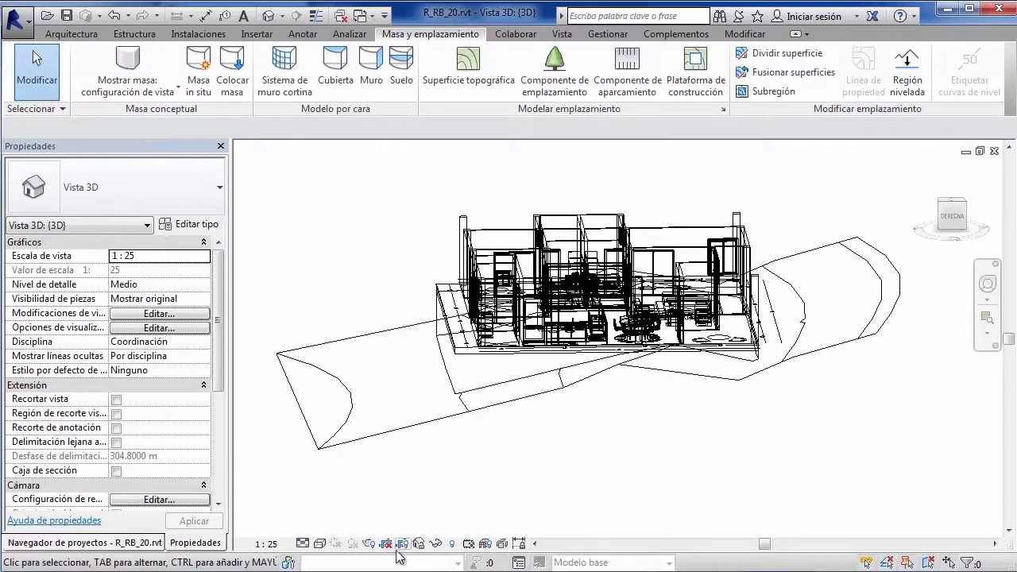
Show the 3D model in Hidden Line style and orbit to see the terrain
click(320, 543)
click(364, 461)
mouse_move(374, 261)
shift+middle_down()
mouse_move(516, 334)
mouse_move(342, 548)
shift+middle_up()
Switch to Shaded style, orbit around the house, then close the 3D view
click(319, 544)
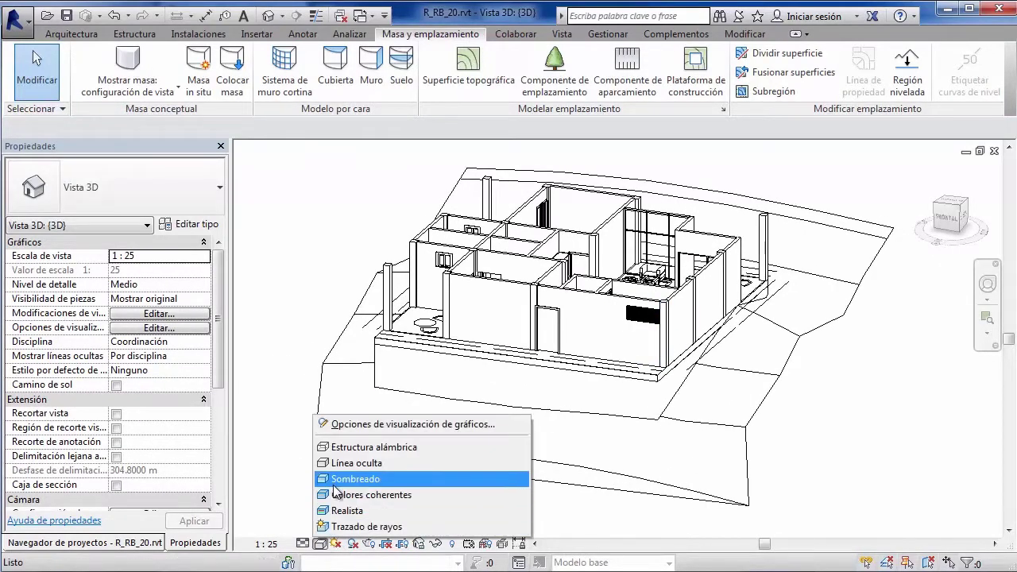
click(366, 477)
shift+middle_drag(288, 331, 491, 403)
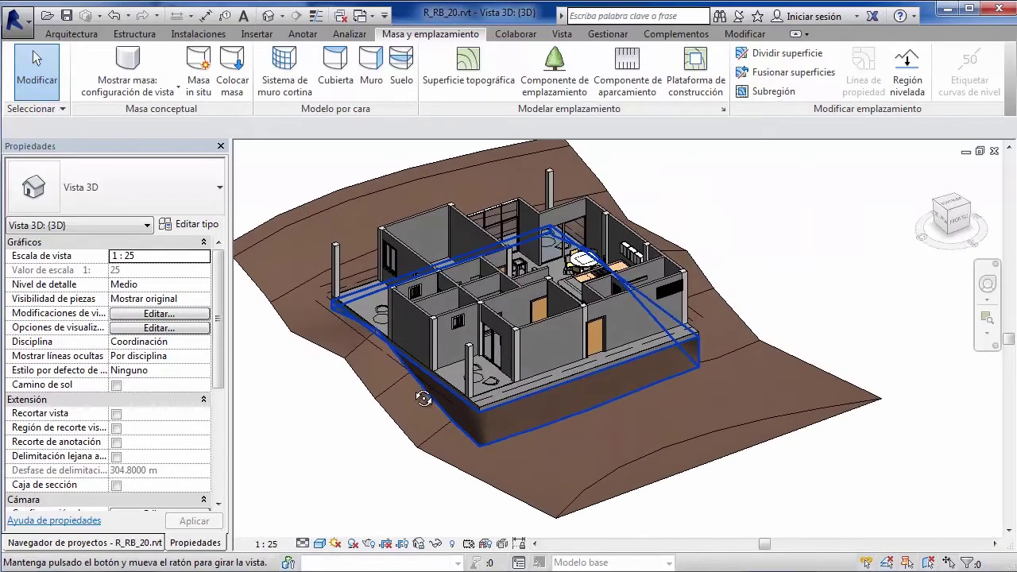
scroll(491, 403, up, 2)
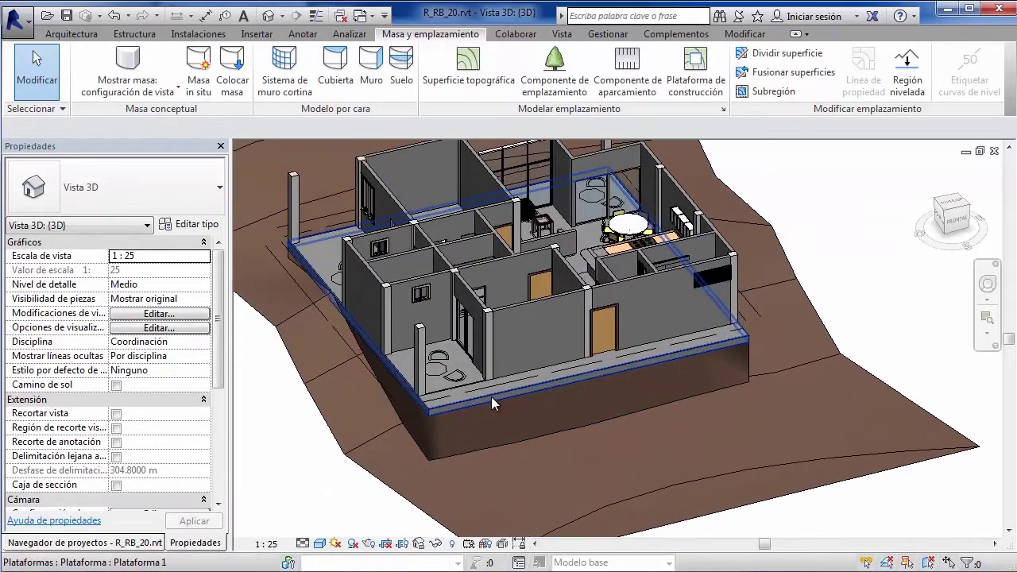
shift+middle_drag(848, 291, 883, 240)
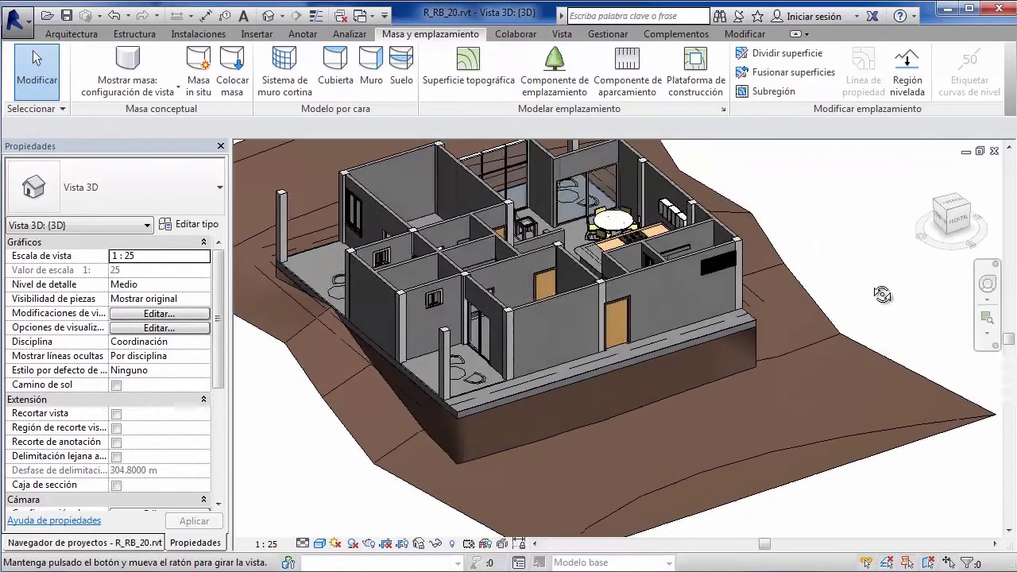
click(994, 150)
scroll(465, 365, up, 3)
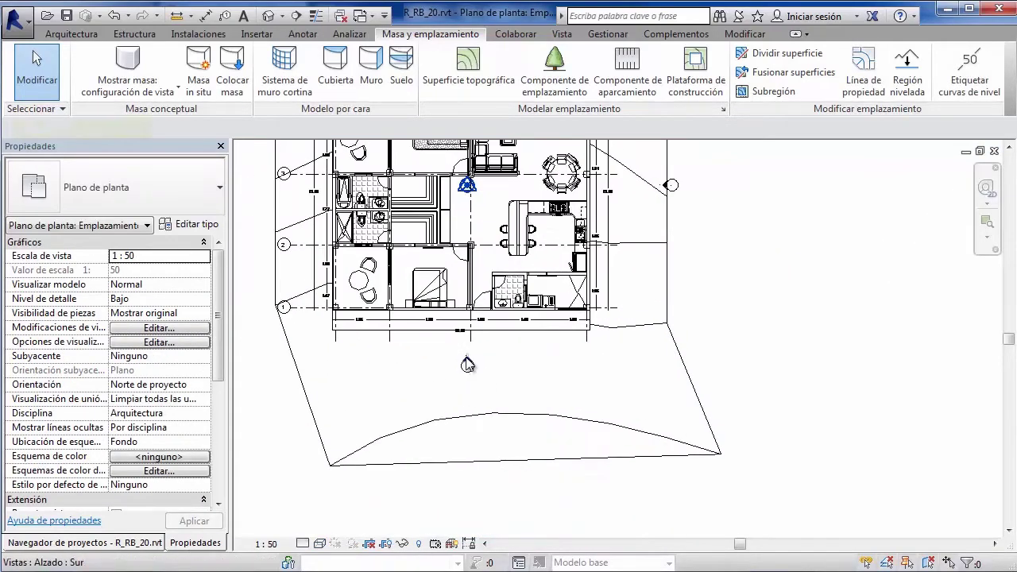
In the Sur elevation, draw a new level at -2 m
double_click(467, 364)
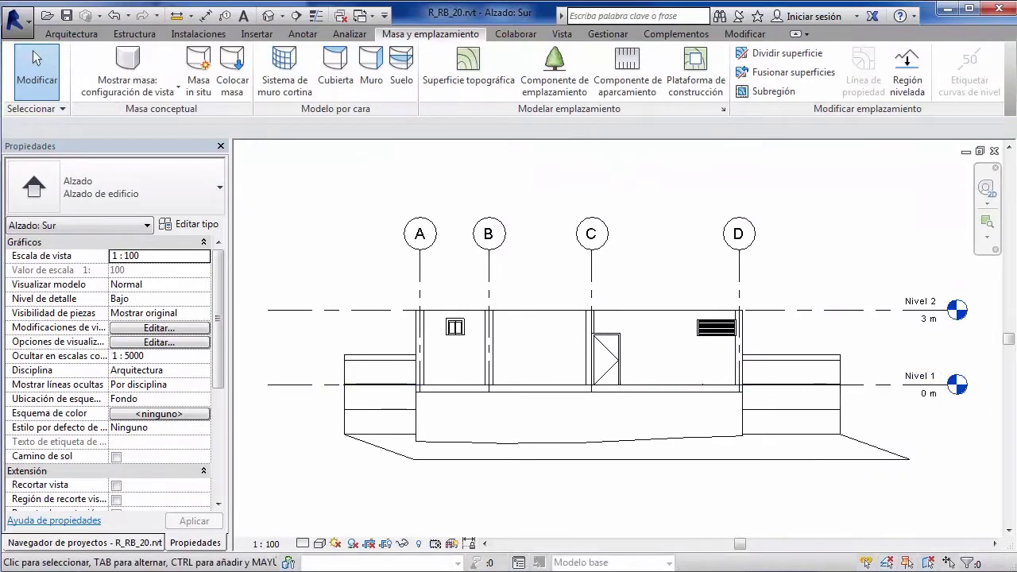
click(72, 34)
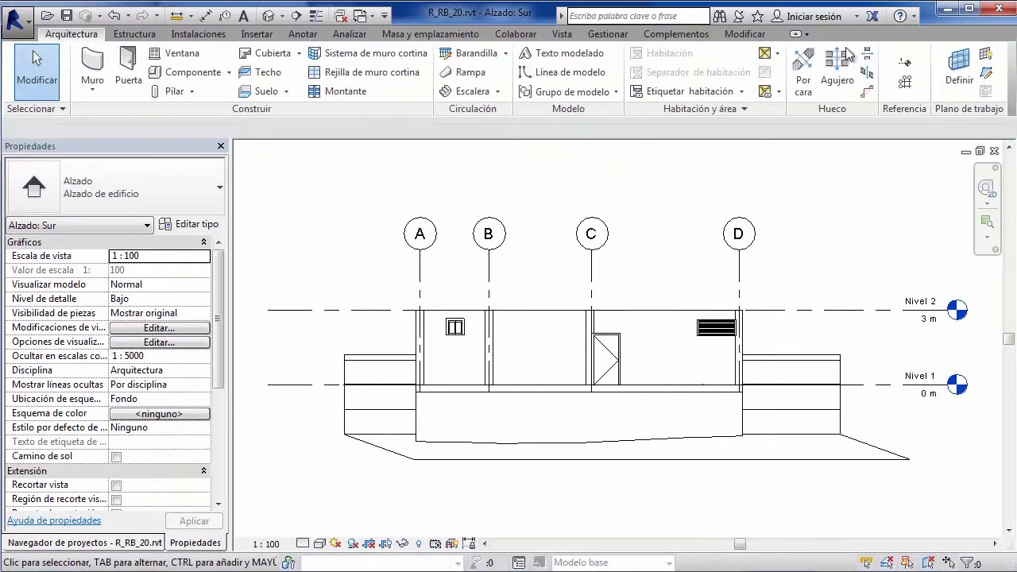
click(912, 65)
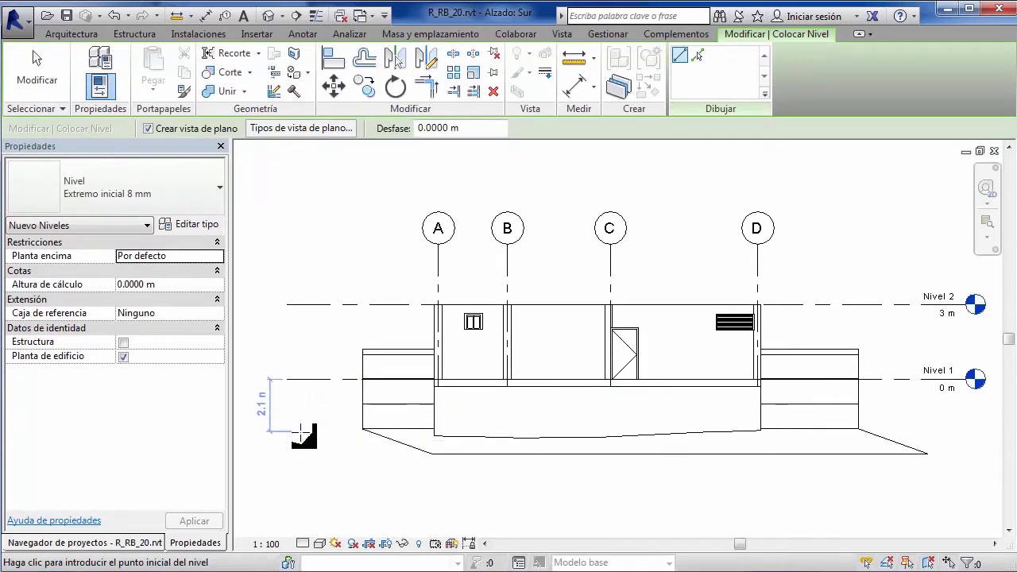
click(301, 430)
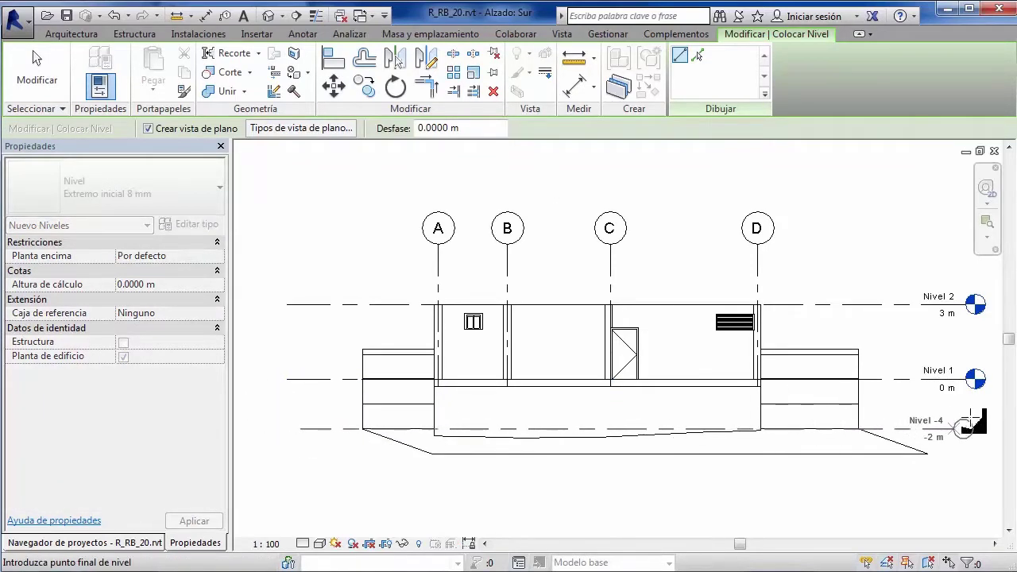
click(982, 429)
key(Escape)
scroll(954, 425, up, 3)
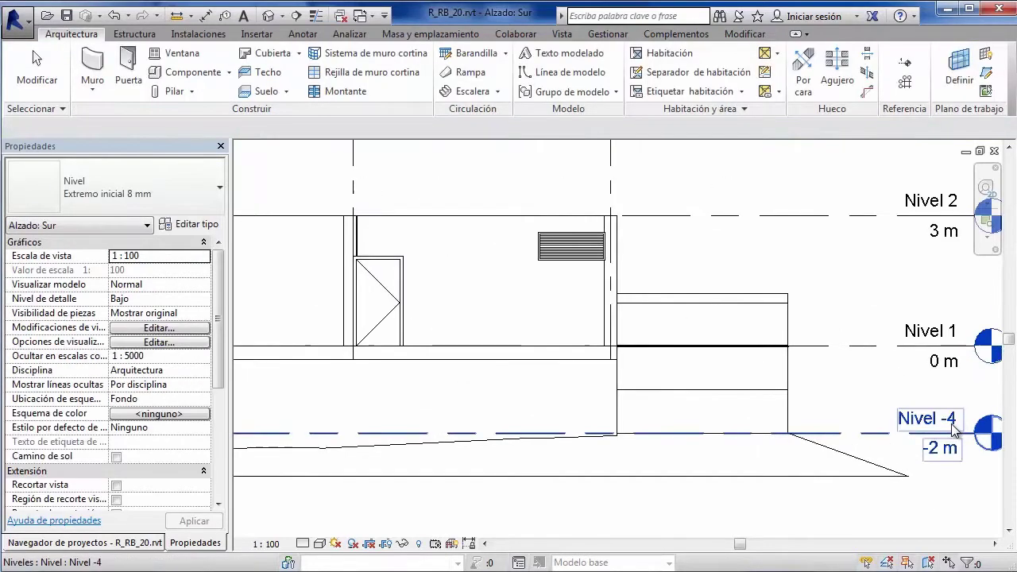
Rename the new level to Nivel -1, accept renaming its matching views, and check it
double_click(952, 422)
click(941, 419)
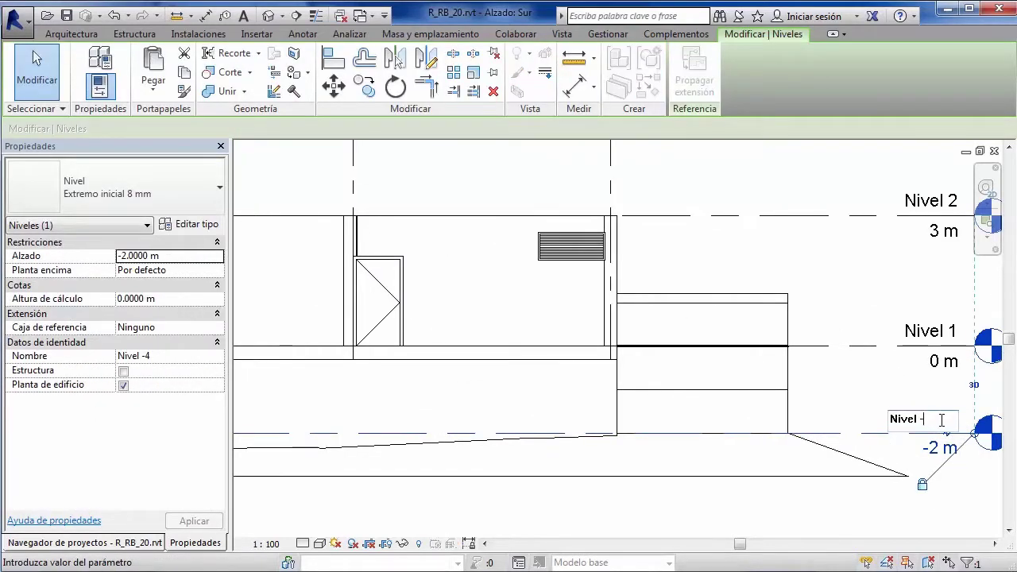
text(1)
key(Return)
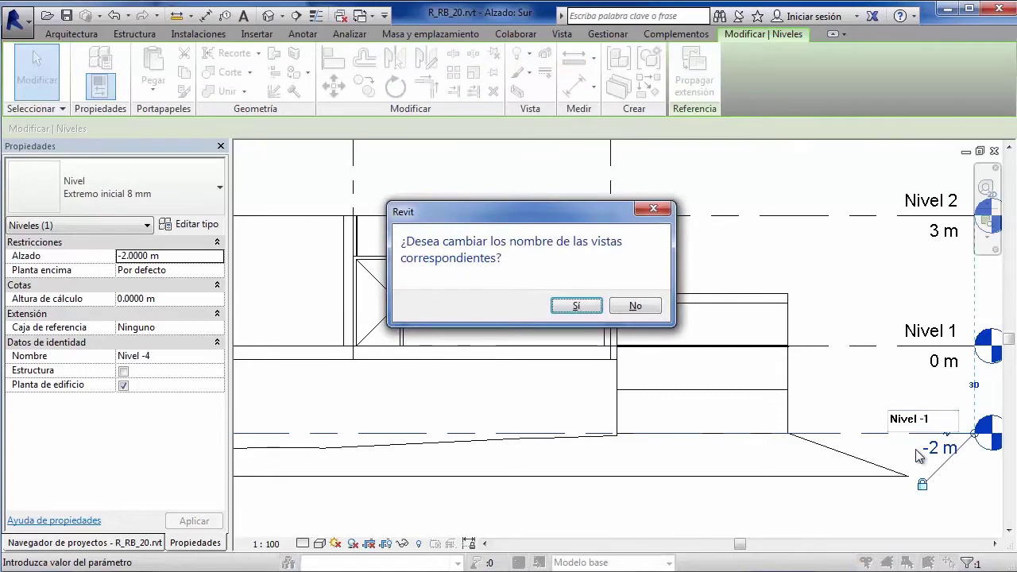
key(Return)
key(Escape)
scroll(624, 421, down, 3)
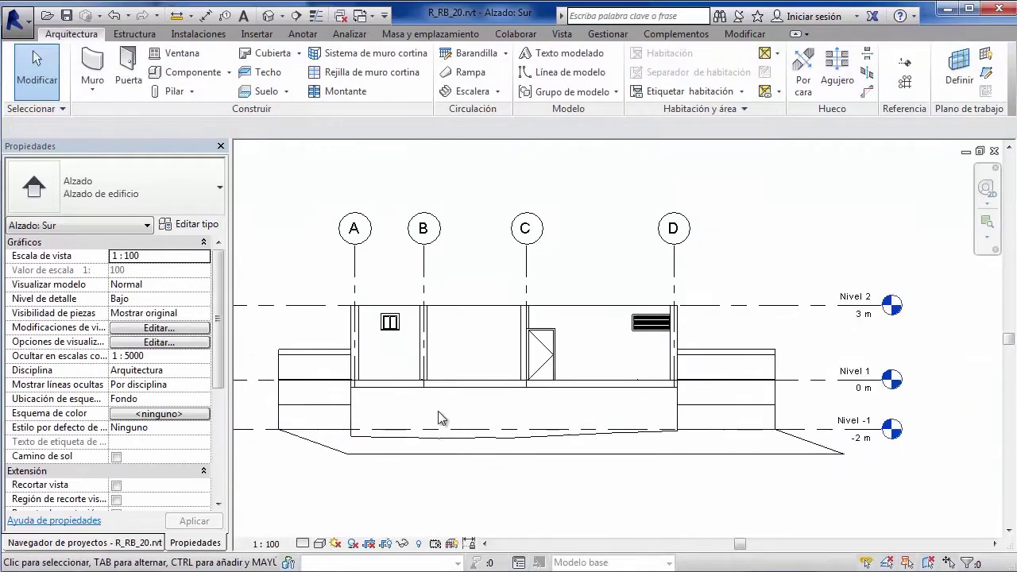
click(296, 431)
click(272, 361)
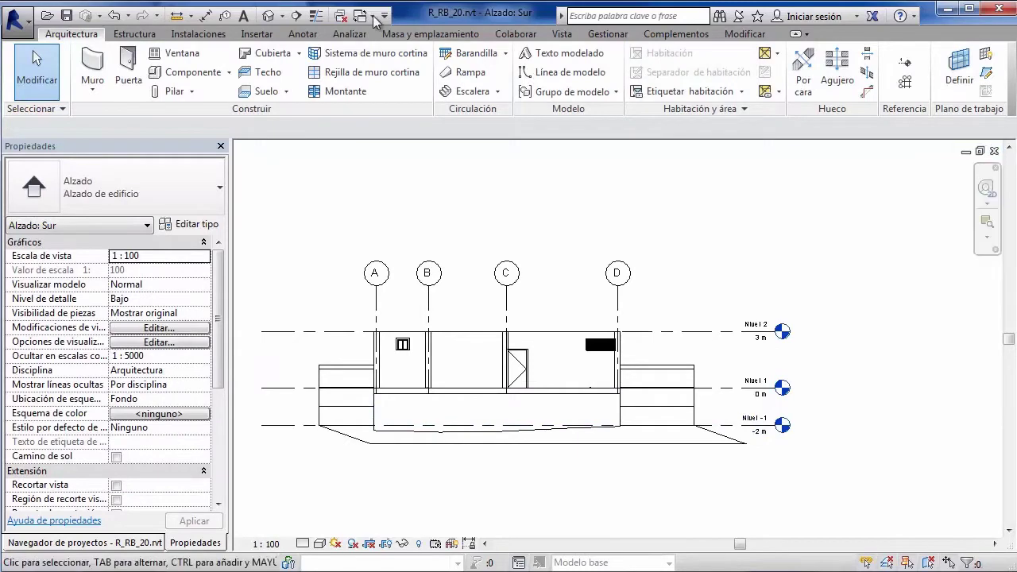
Open the Nivel -1 floor plan centred on the house and bring up the Massing & Site tools
click(120, 546)
double_click(76, 250)
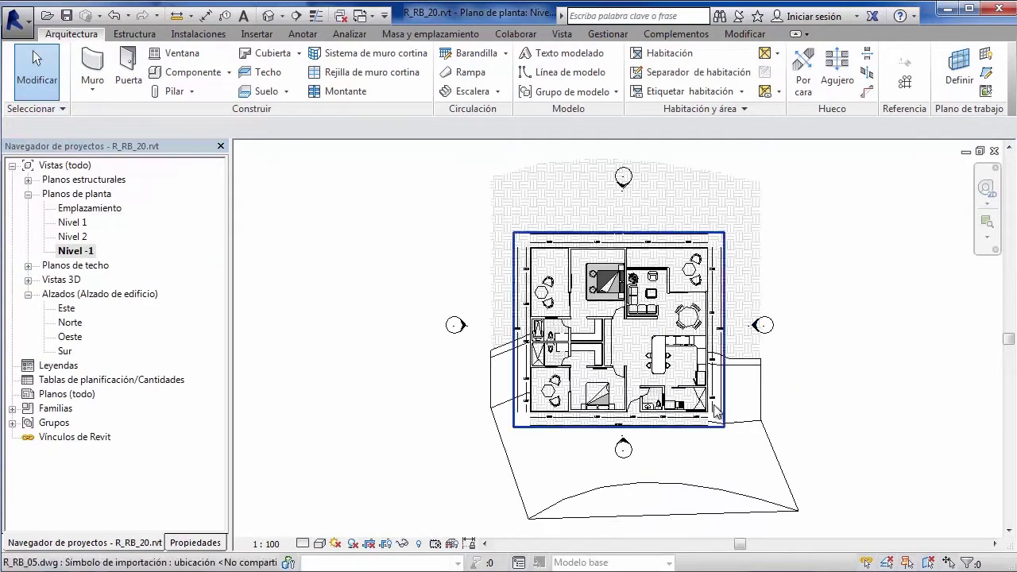
scroll(747, 365, up, 2)
scroll(745, 377, up, 1)
scroll(745, 376, up, 1)
scroll(715, 397, down, 5)
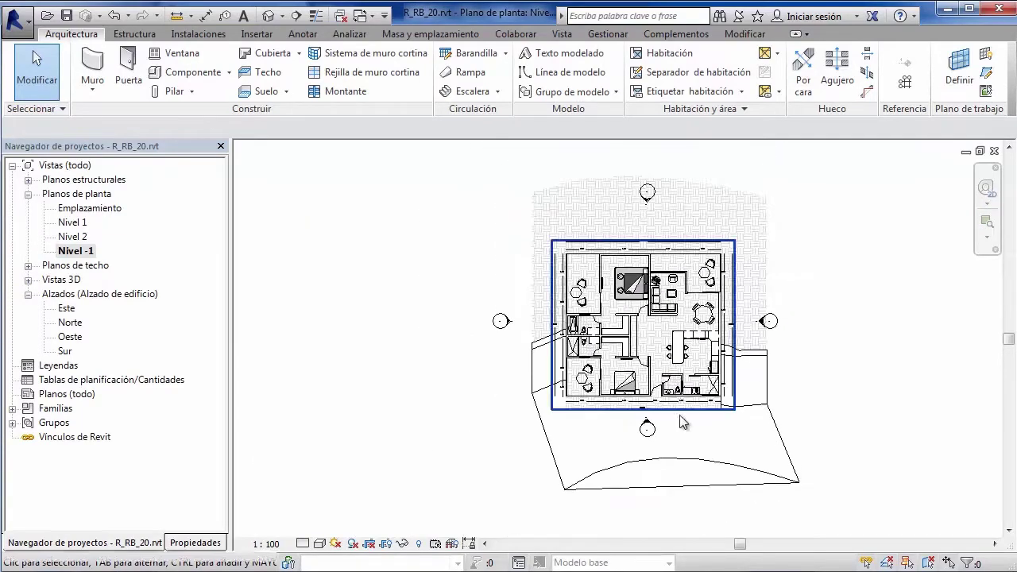
scroll(534, 323, up, 1)
scroll(534, 322, up, 1)
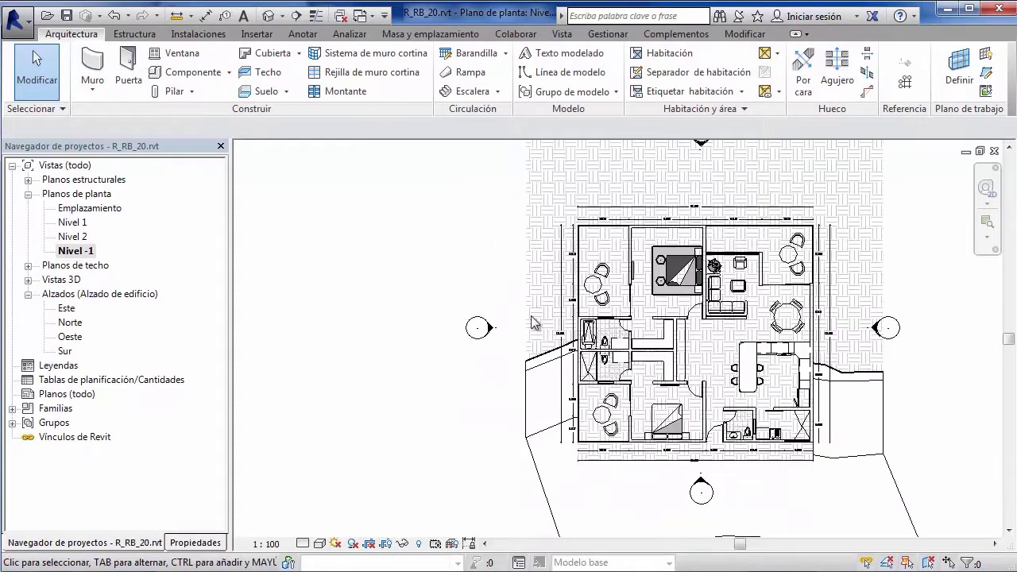
scroll(803, 350, down, 2)
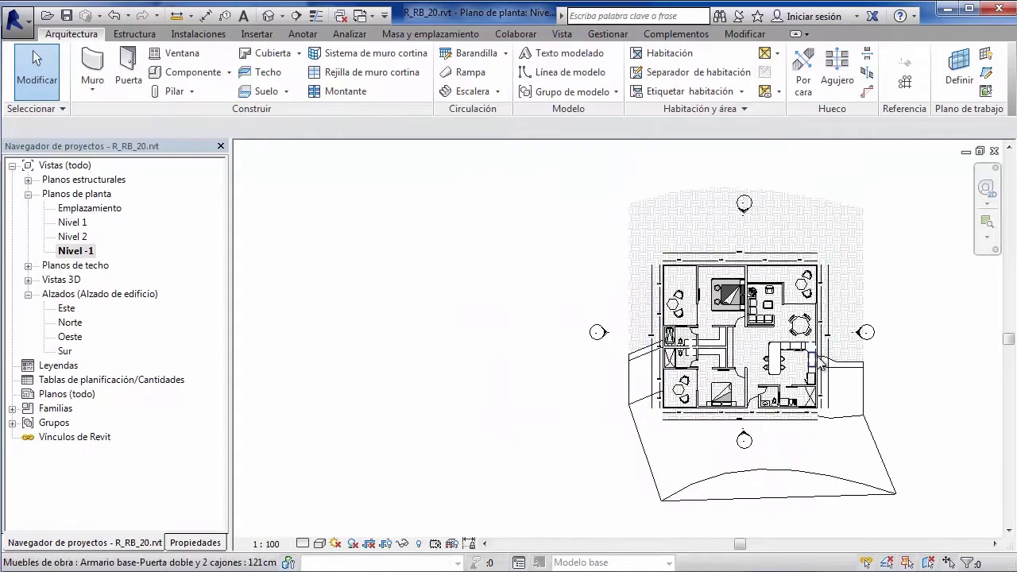
scroll(909, 317, up, 1)
middle_drag(913, 322, 839, 303)
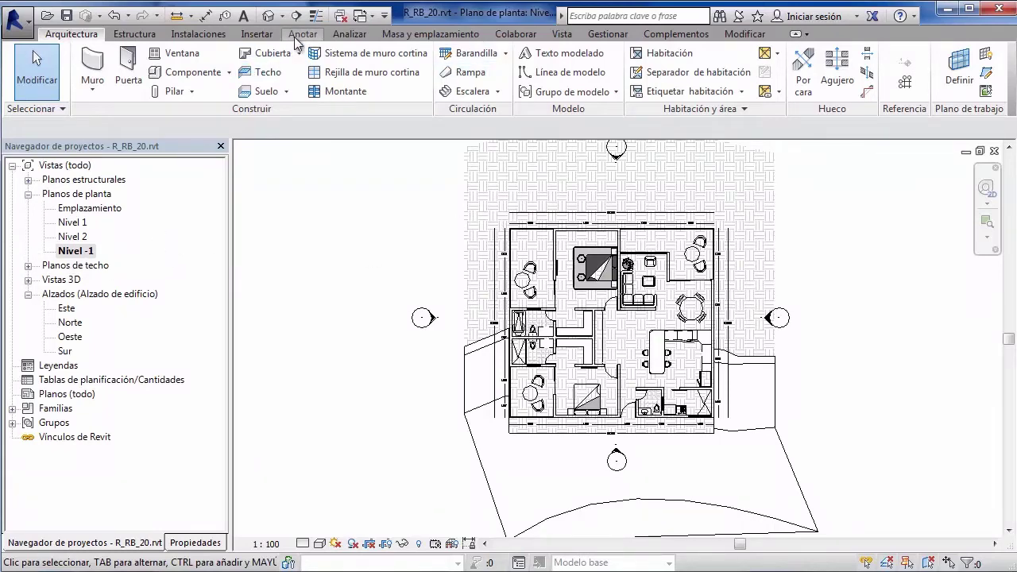
click(406, 34)
Start a building pad and sketch a rectangular boundary below the house
click(696, 79)
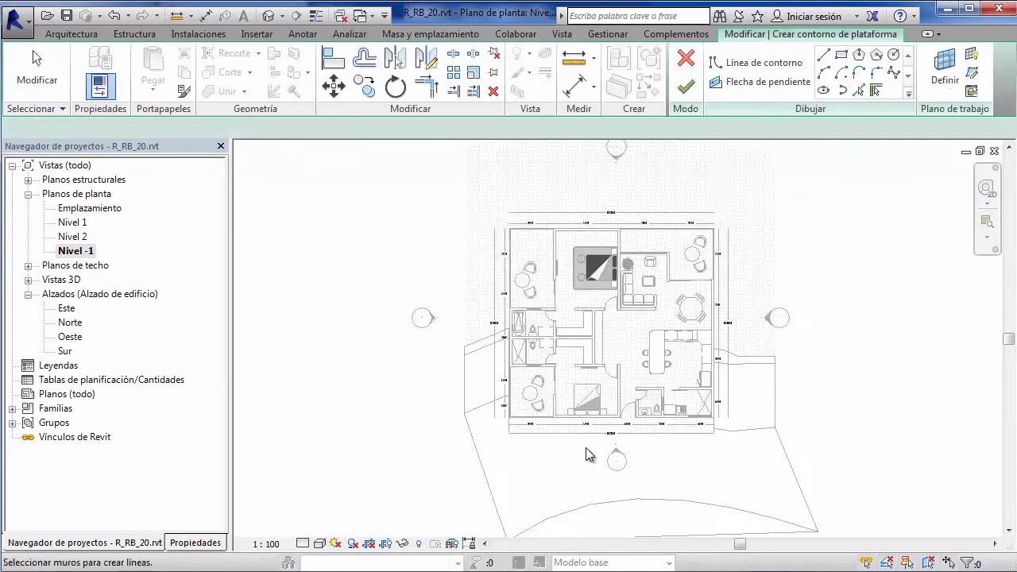
scroll(585, 447, up, 2)
click(841, 54)
scroll(374, 432, up, 2)
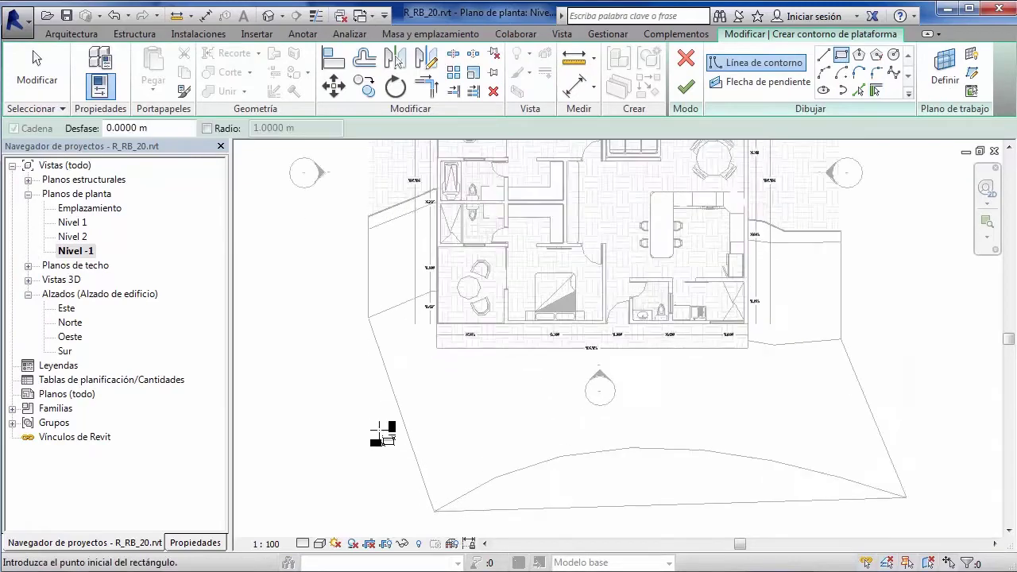
scroll(568, 341, up, 2)
scroll(540, 311, up, 2)
scroll(480, 311, down, 2)
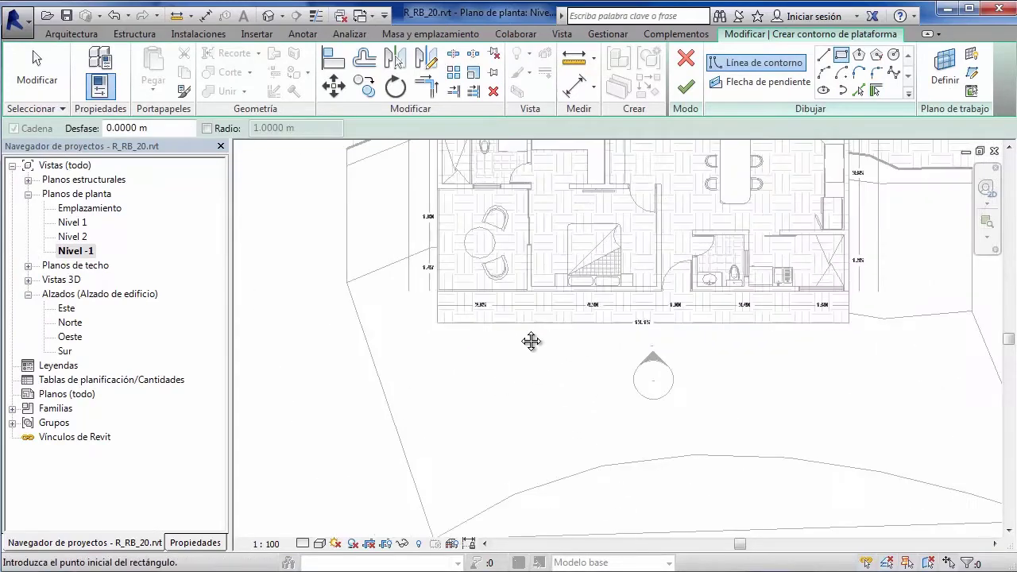
middle_drag(531, 340, 408, 336)
click(326, 291)
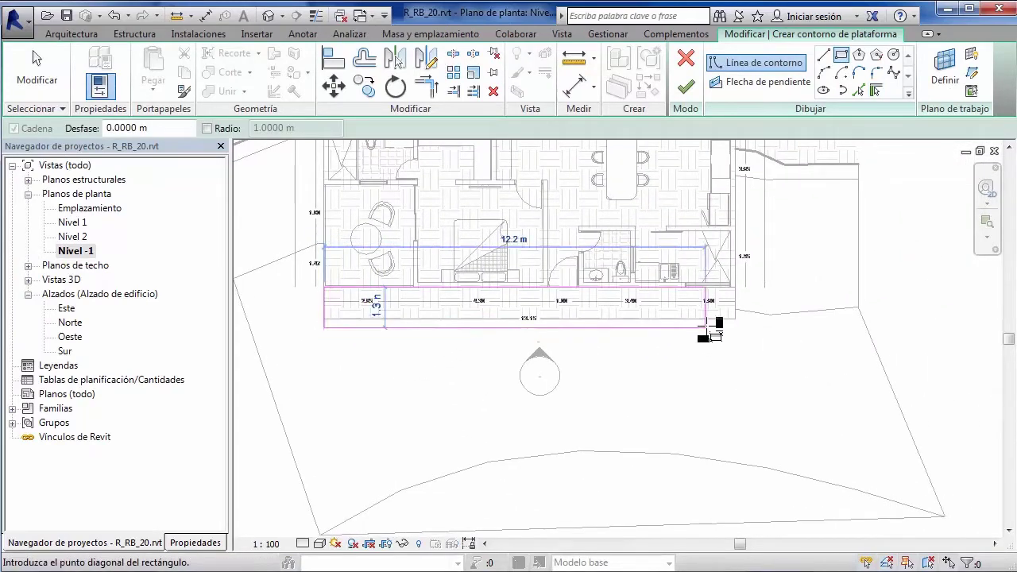
click(730, 386)
key(Escape)
key(Escape)
Align the rectangle's right edge to the house wall; Finish fails, so cancel back to the sketch
key(a)
key(l)
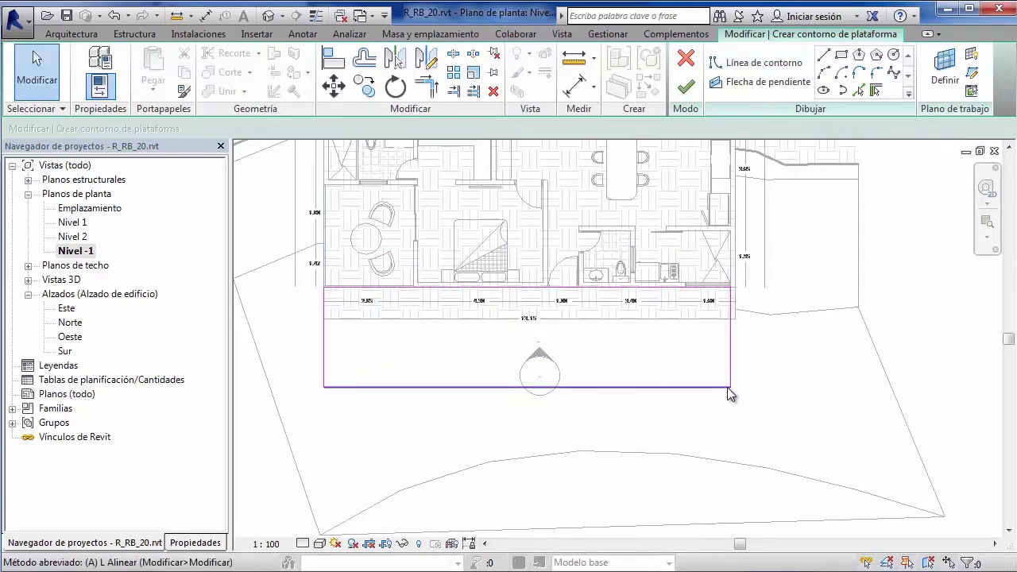
scroll(727, 309, up, 2)
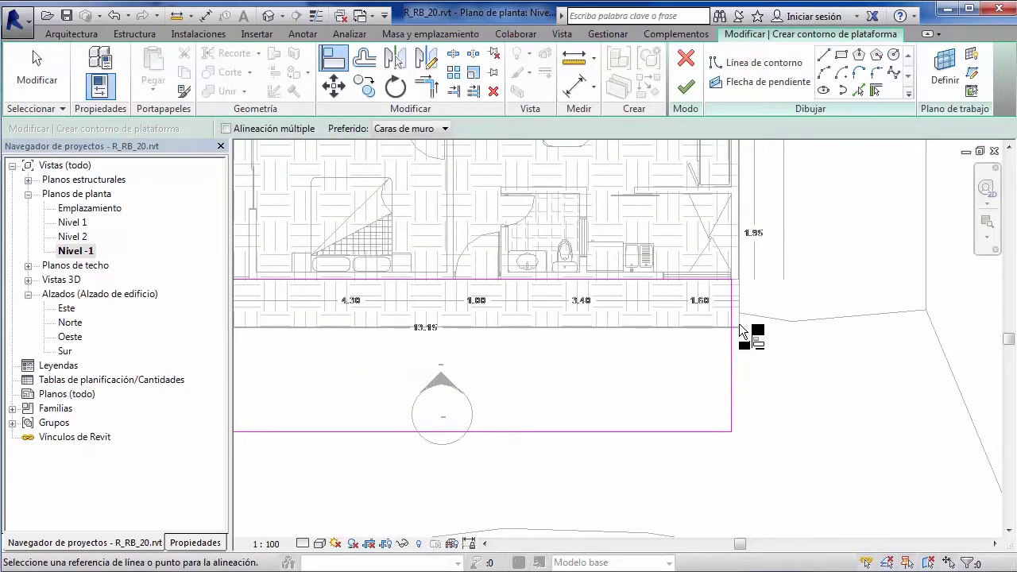
click(739, 331)
click(732, 333)
key(Escape)
key(Escape)
scroll(738, 313, down, 2)
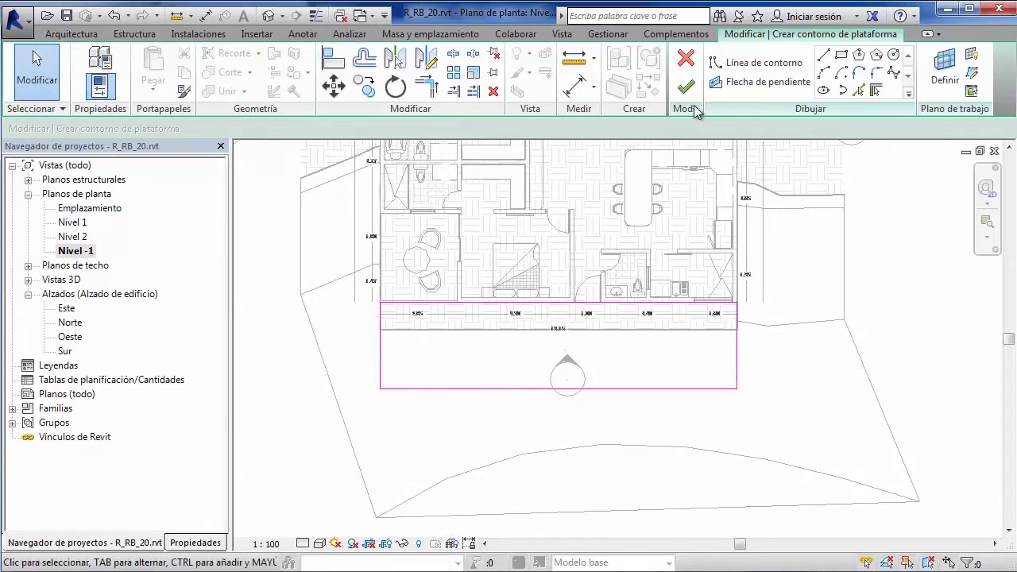
click(686, 85)
drag(739, 289, 397, 271)
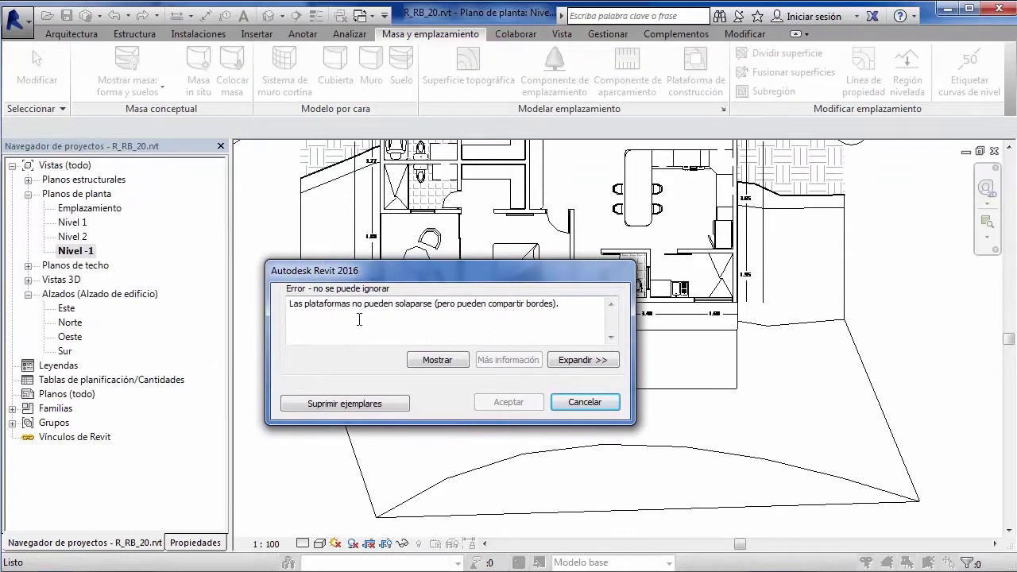
click(585, 402)
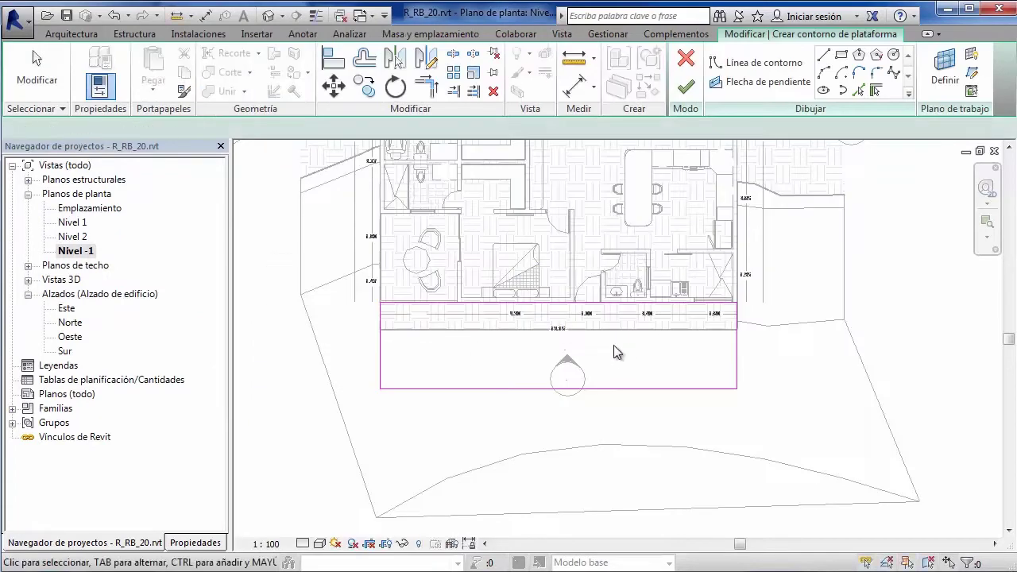
Align the pad's top edge to the 13.15 house front line and stretch the bottom edge to 4.9 m deep
scroll(517, 312, up, 2)
scroll(470, 338, up, 2)
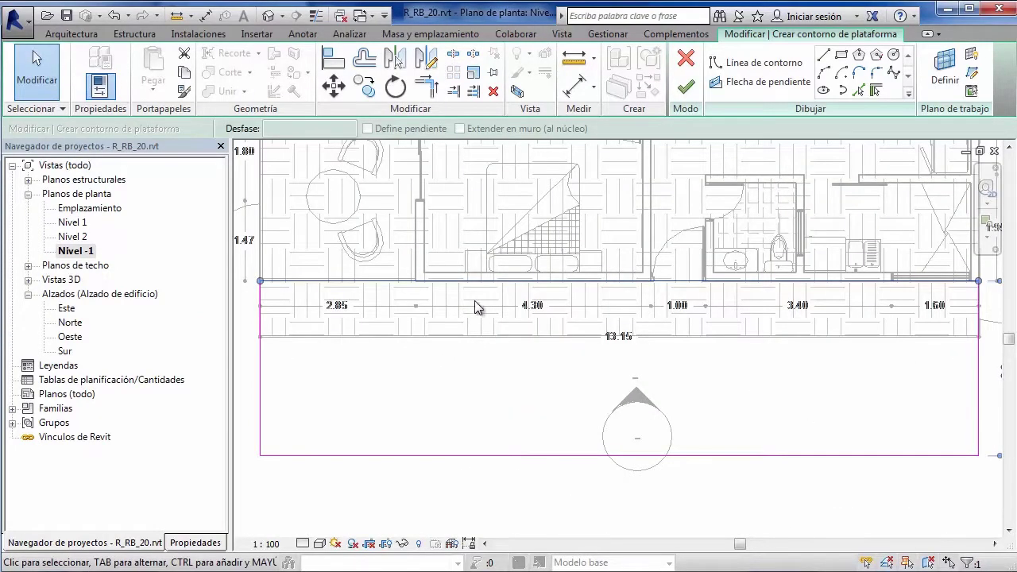
scroll(622, 279, up, 1)
scroll(629, 258, up, 1)
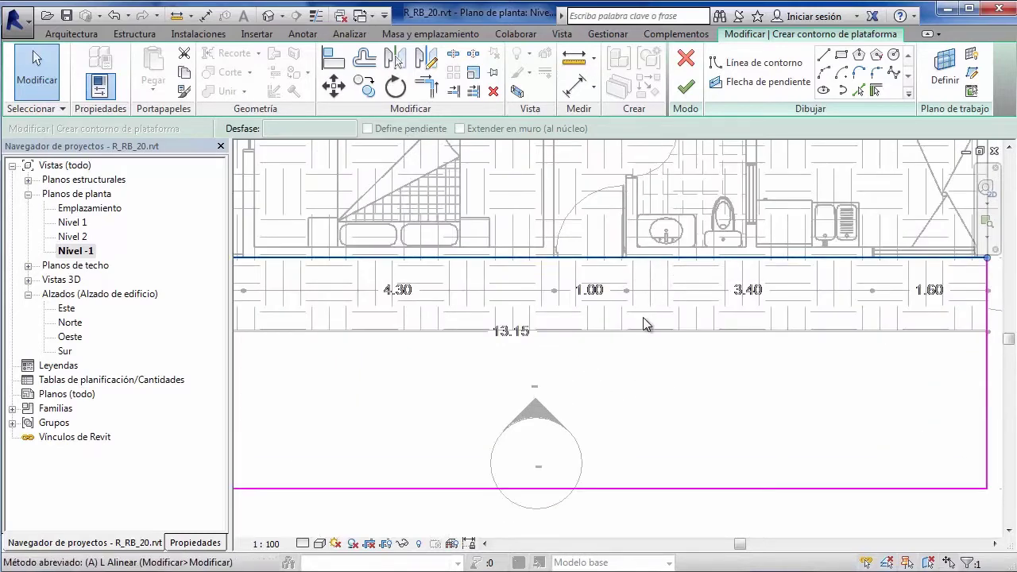
key(a)
key(l)
scroll(629, 318, up, 2)
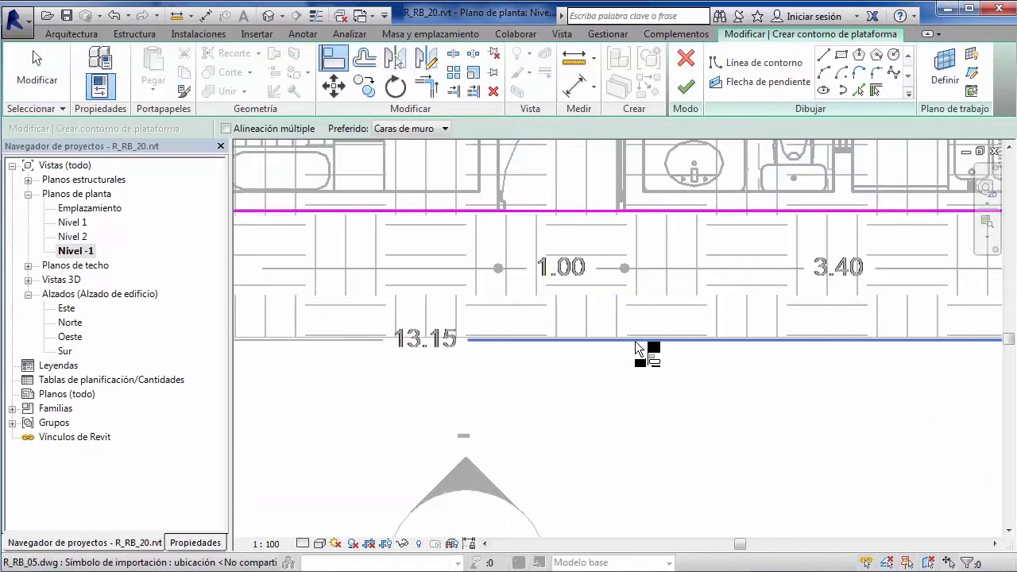
click(617, 211)
scroll(590, 363, down, 3)
key(Escape)
key(Escape)
scroll(671, 363, down, 1)
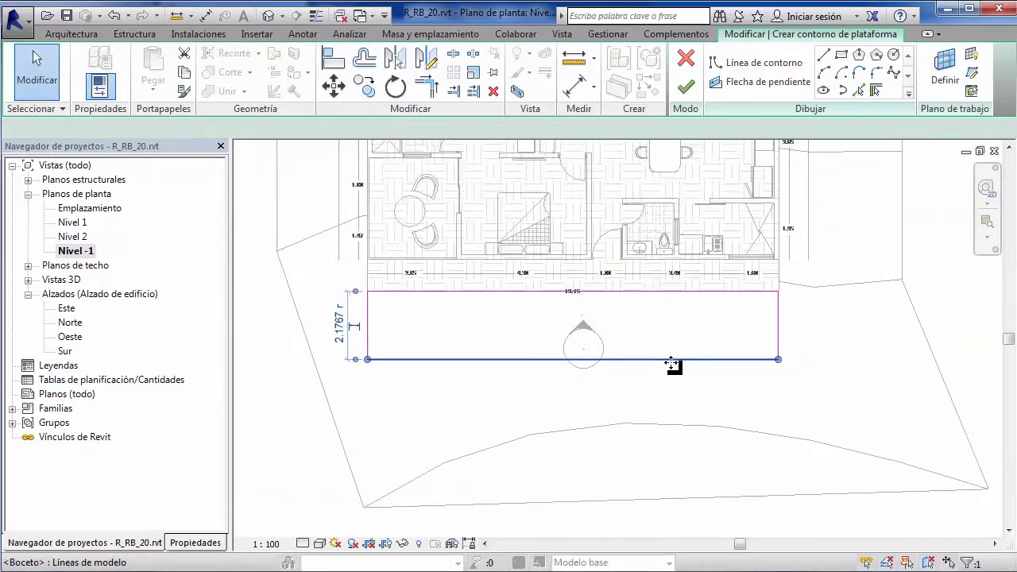
scroll(672, 364, down, 1)
drag(644, 361, 646, 424)
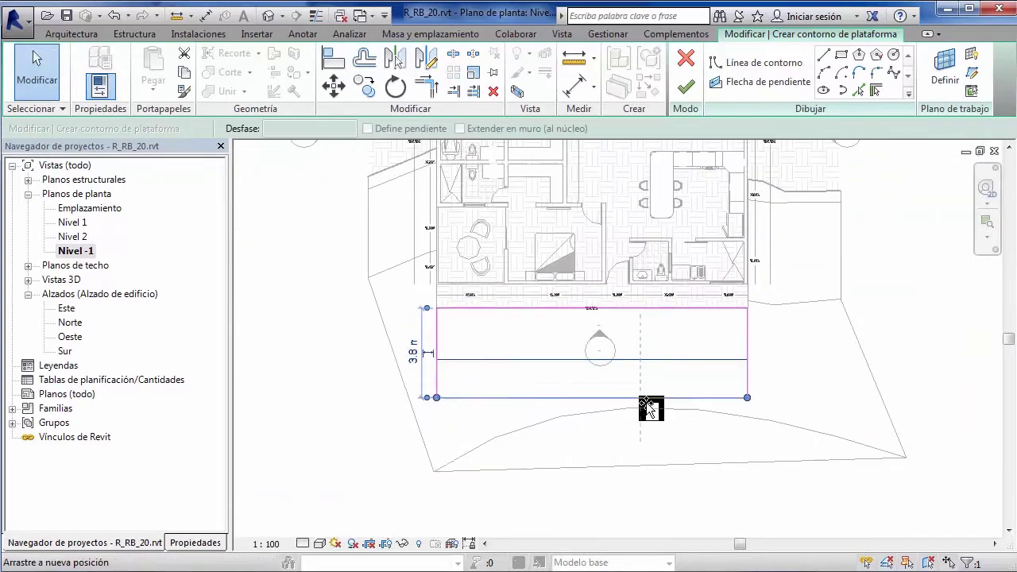
Finish the building pad and view it in 3D
click(811, 364)
click(690, 97)
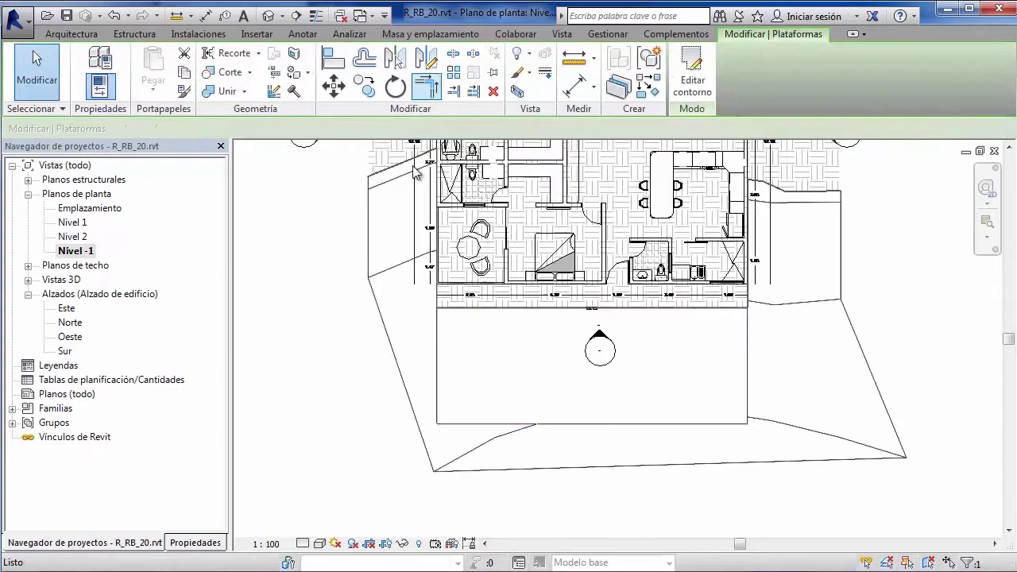
click(798, 350)
click(268, 16)
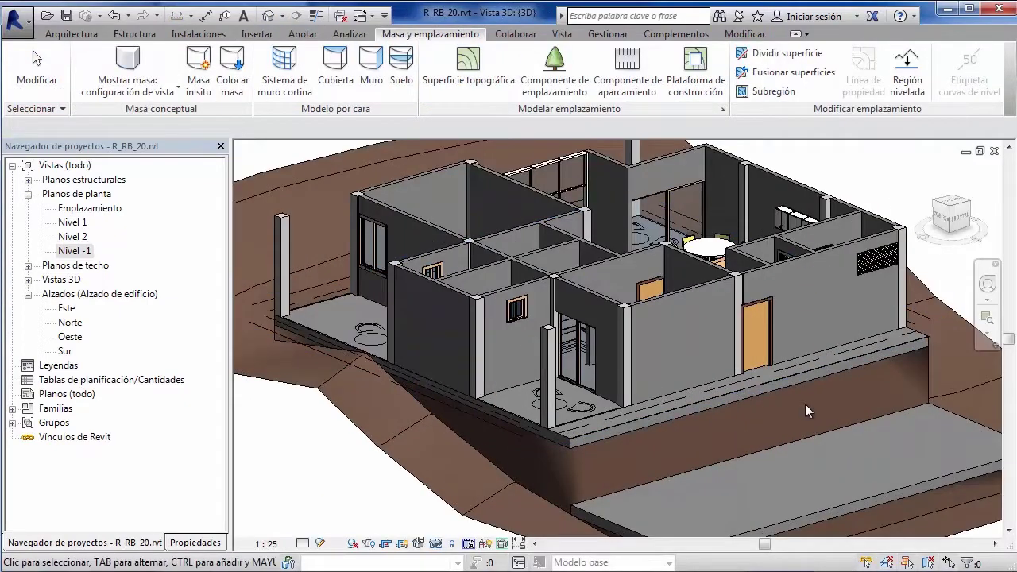
shift+middle_drag(805, 404, 872, 383)
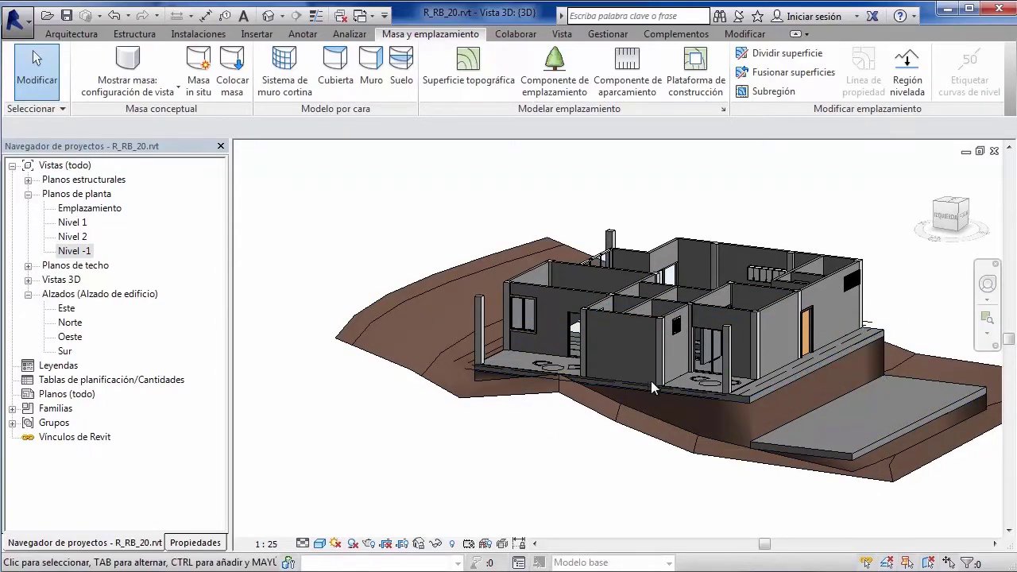
mouse_move(651, 381)
shift+middle_down()
mouse_move(738, 360)
mouse_move(854, 387)
shift+middle_up()
scroll(677, 456, up, 2)
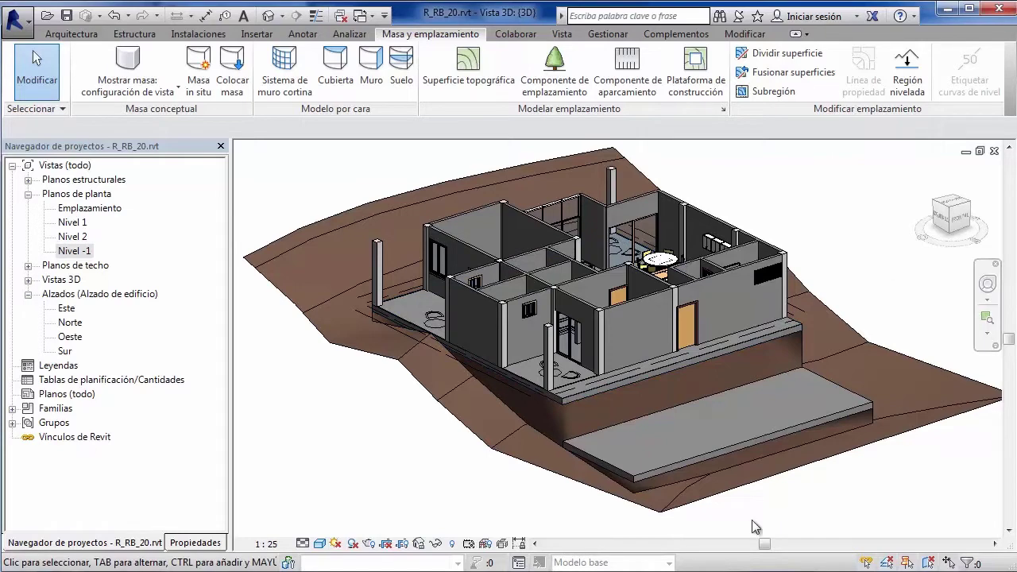
scroll(608, 338, up, 1)
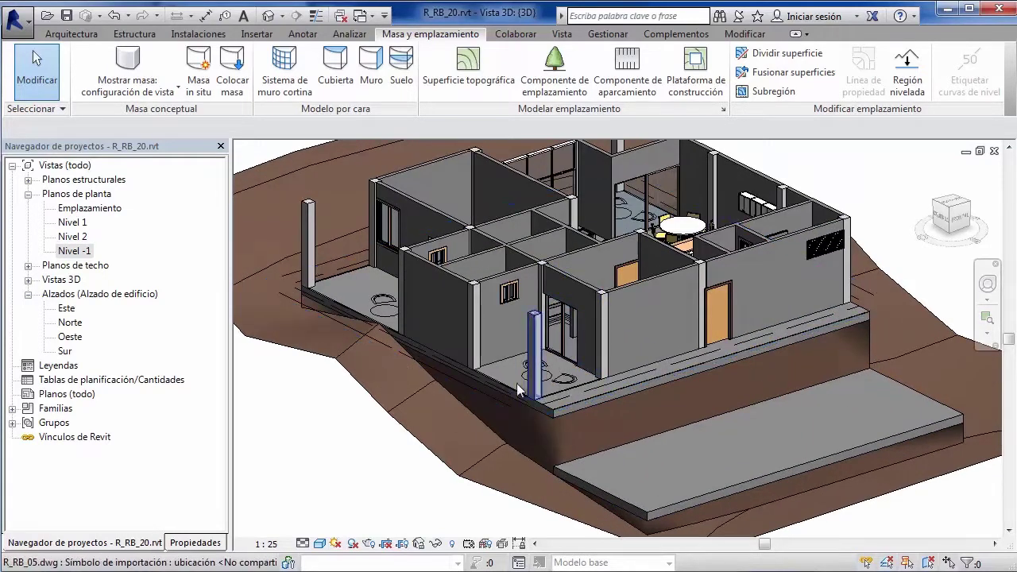
scroll(715, 298, up, 1)
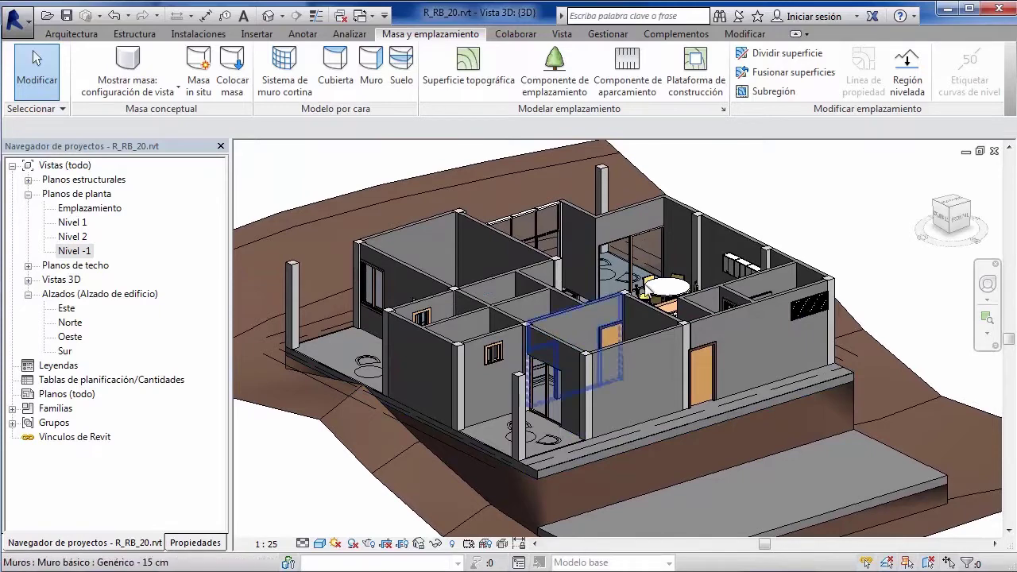
scroll(766, 374, down, 1)
scroll(739, 393, down, 1)
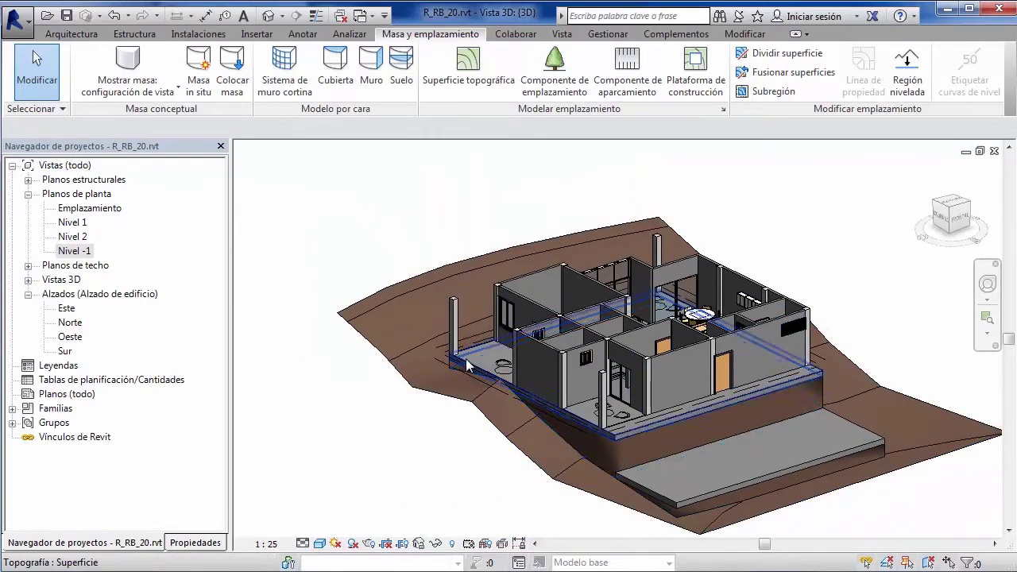
scroll(608, 404, up, 1)
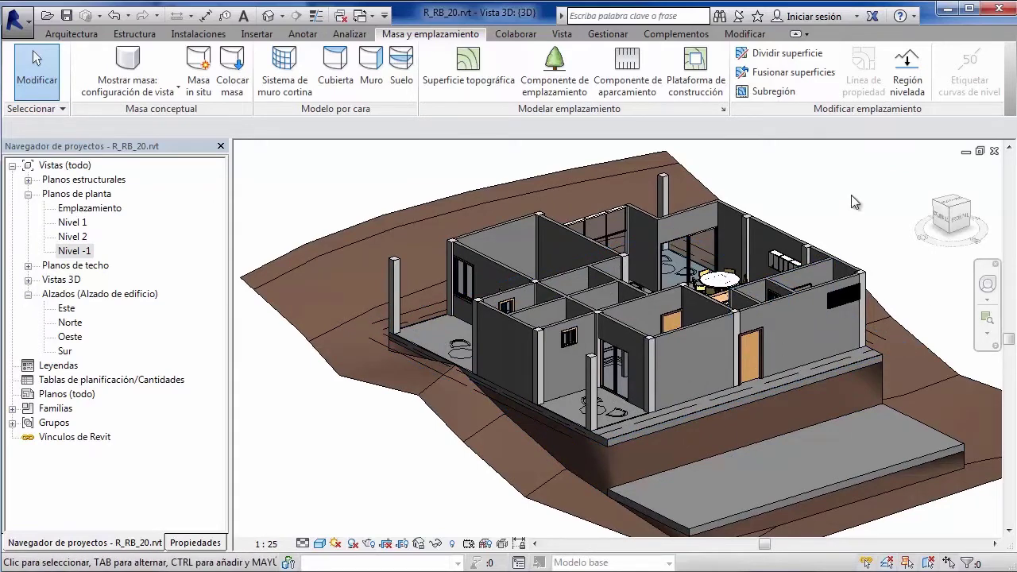
scroll(765, 378, down, 1)
middle_drag(765, 378, 686, 354)
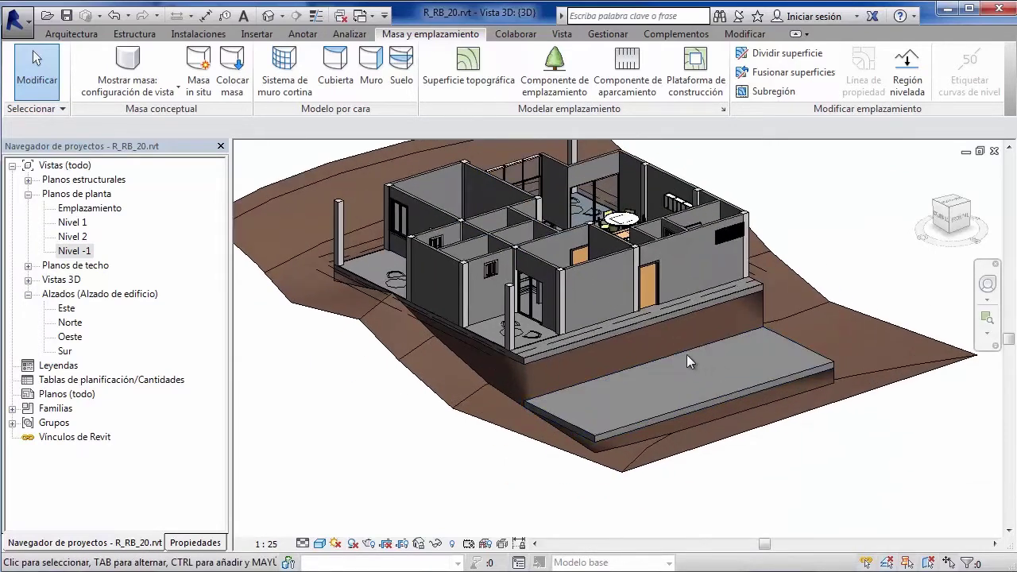
click(684, 353)
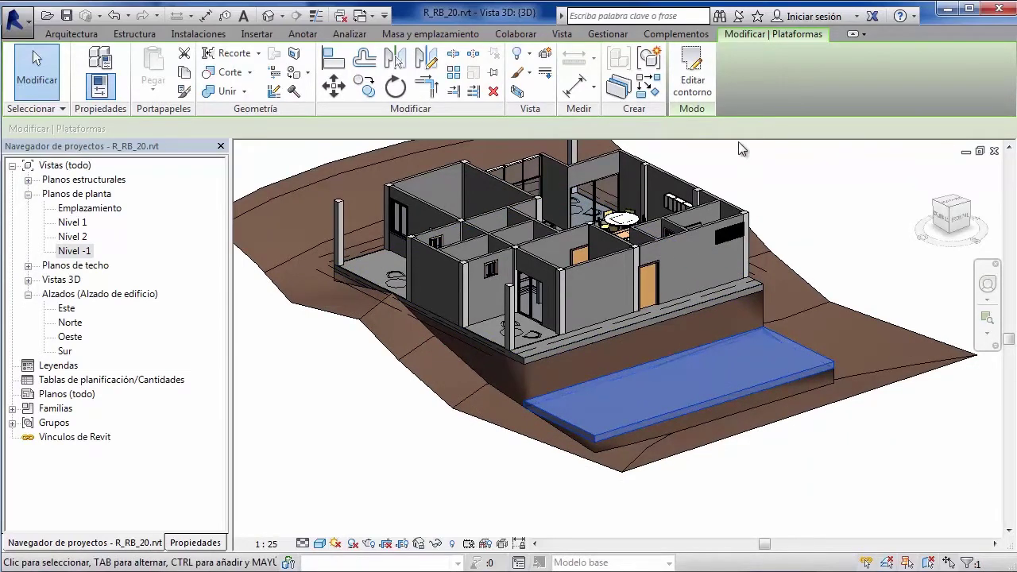
click(832, 206)
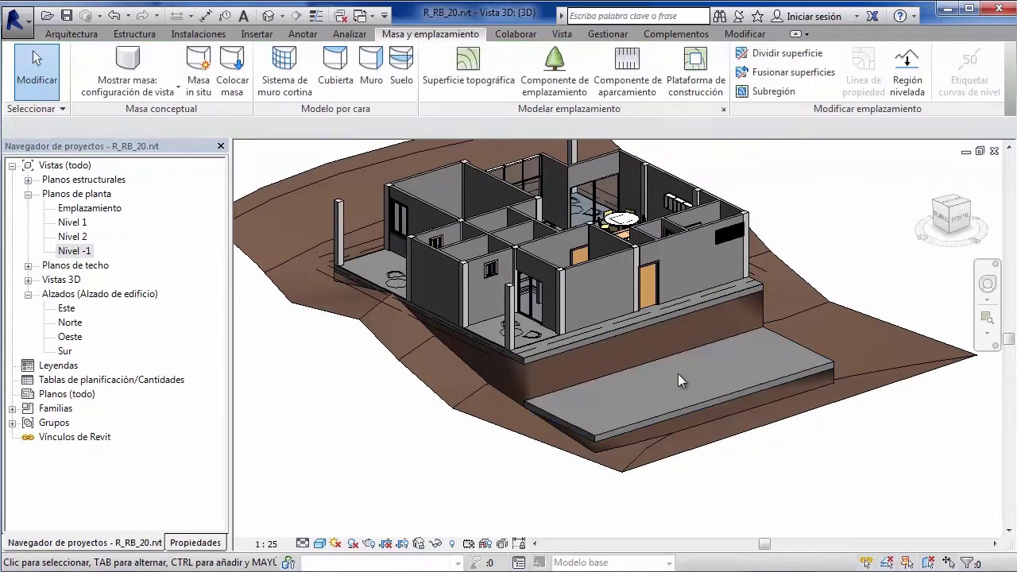
click(724, 326)
click(840, 232)
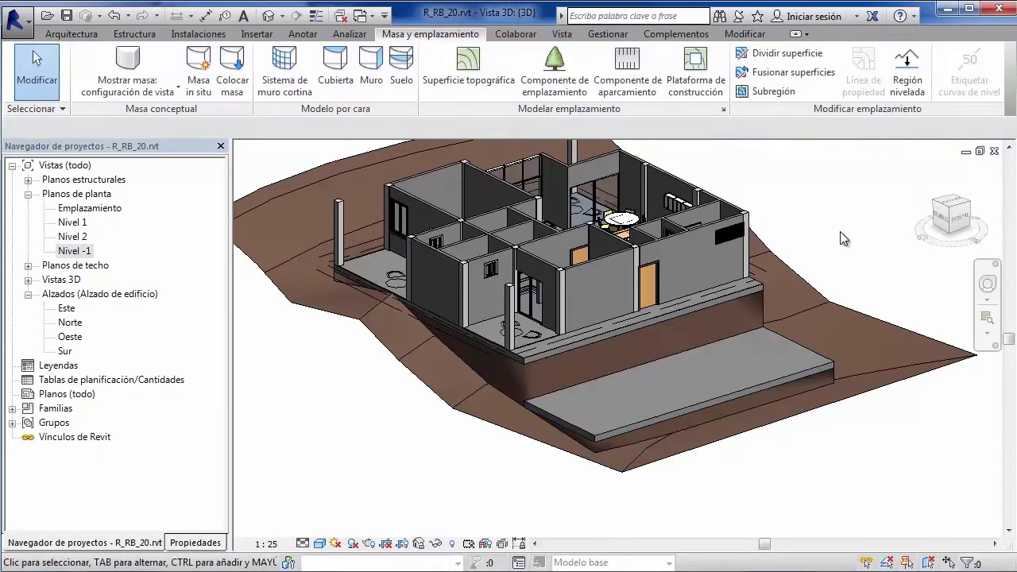
click(725, 342)
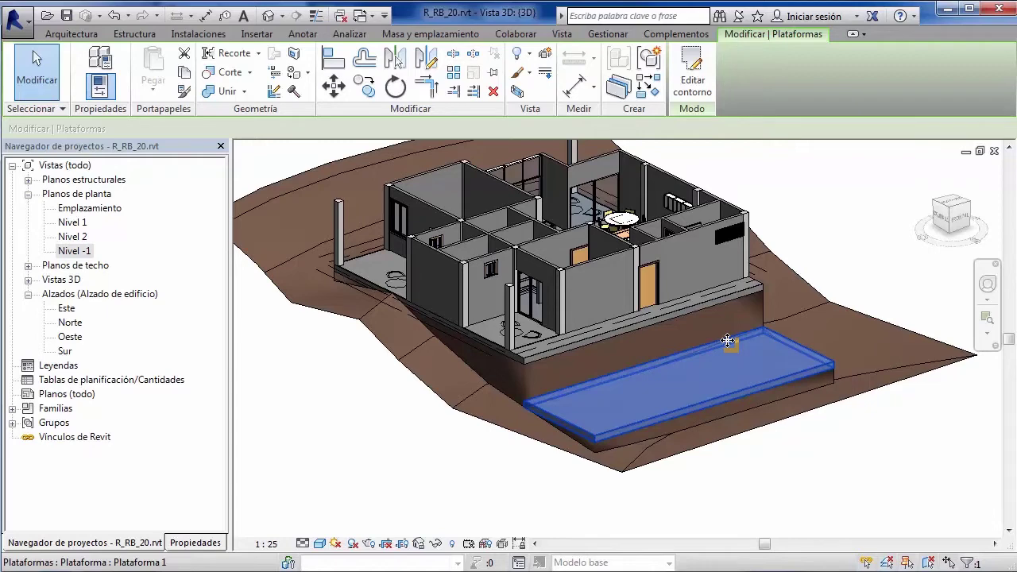
click(93, 35)
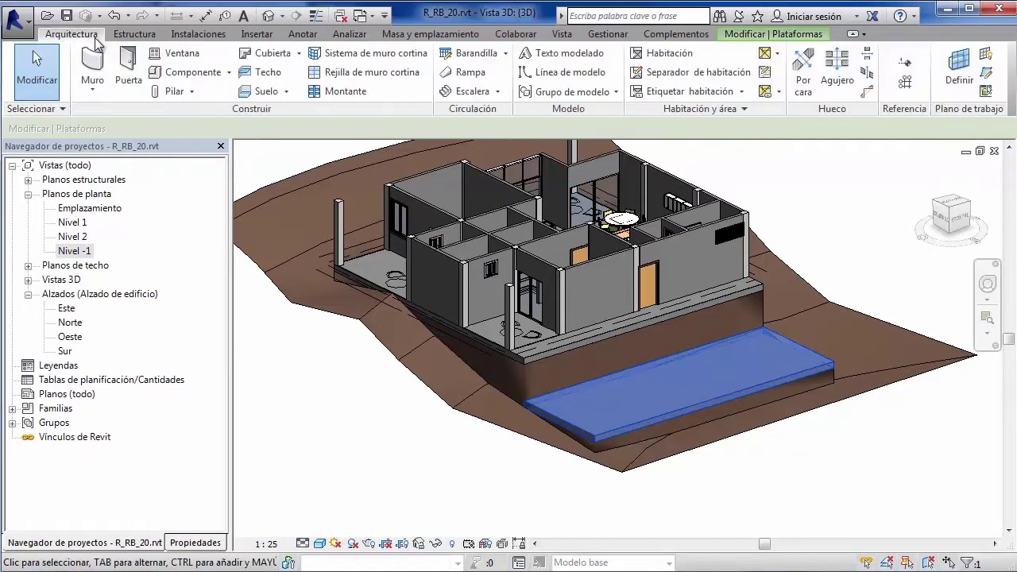
scroll(700, 46, down, 10)
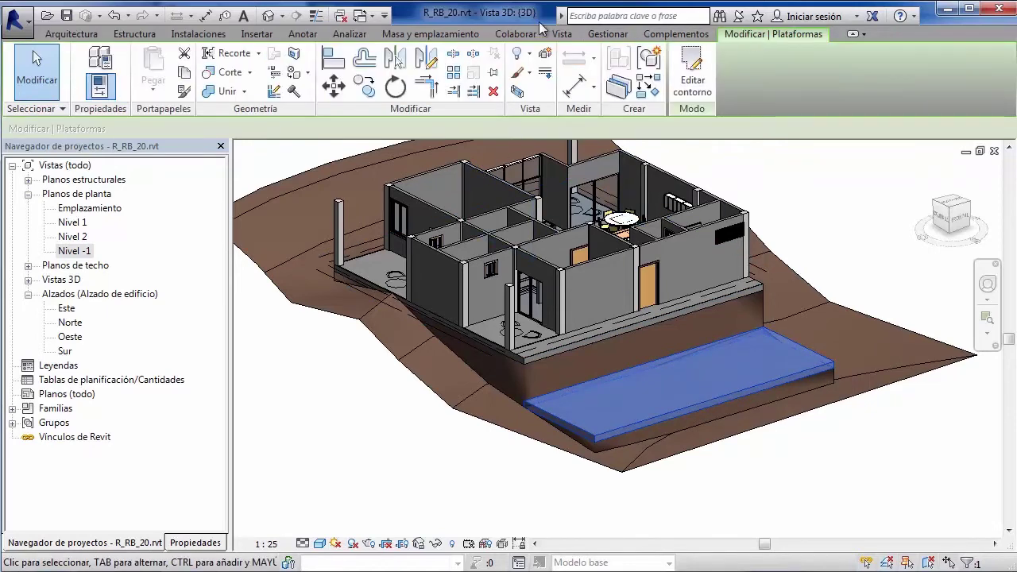
scroll(675, 71, up, 5)
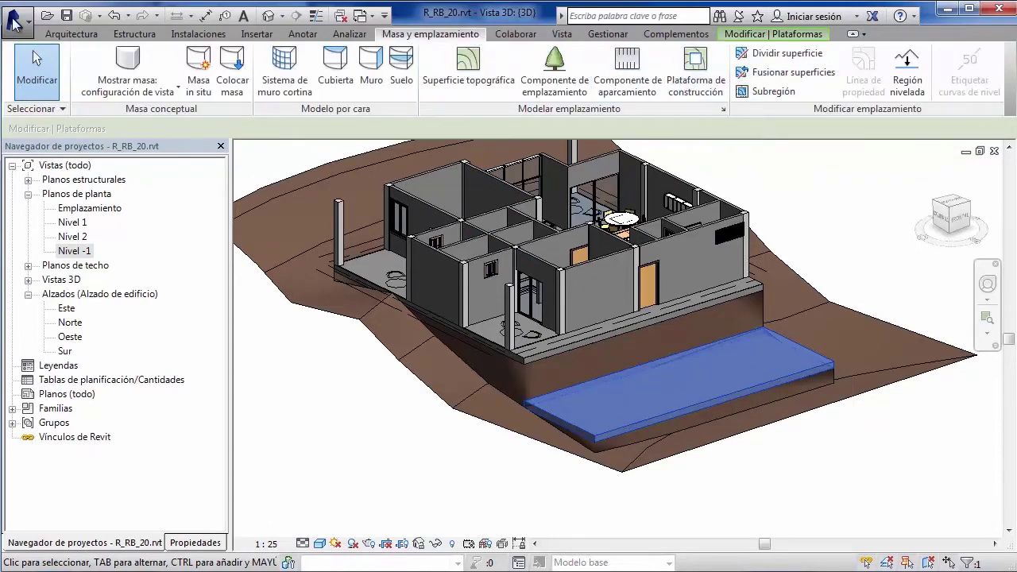
scroll(572, 79, up, 6)
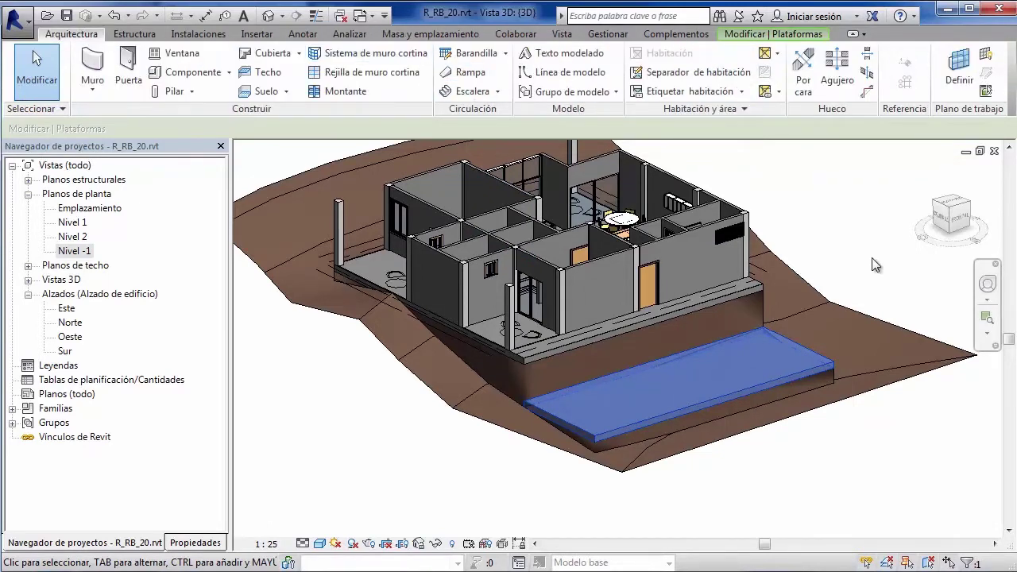
click(746, 330)
click(852, 252)
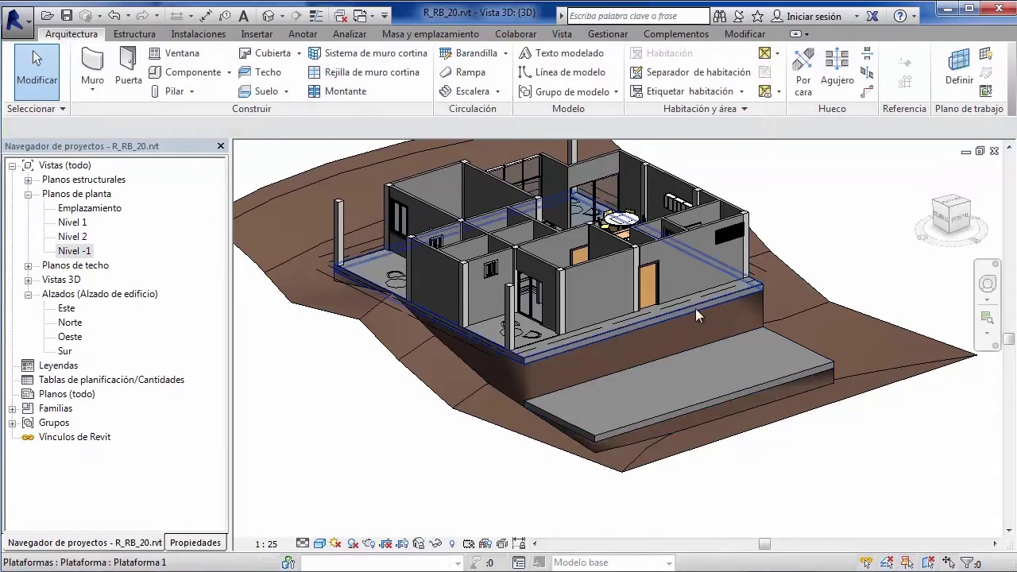
click(619, 375)
click(859, 246)
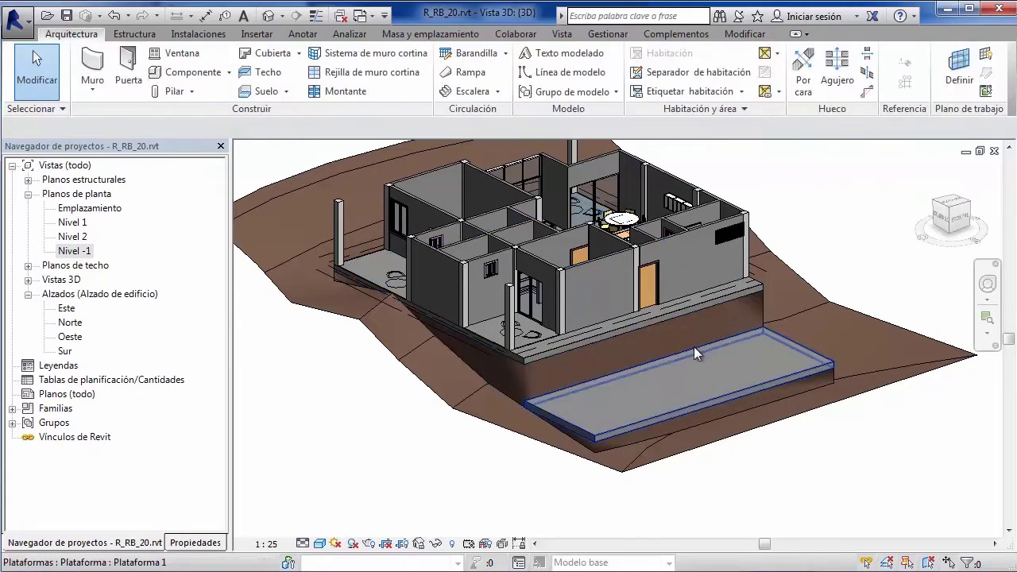
click(644, 358)
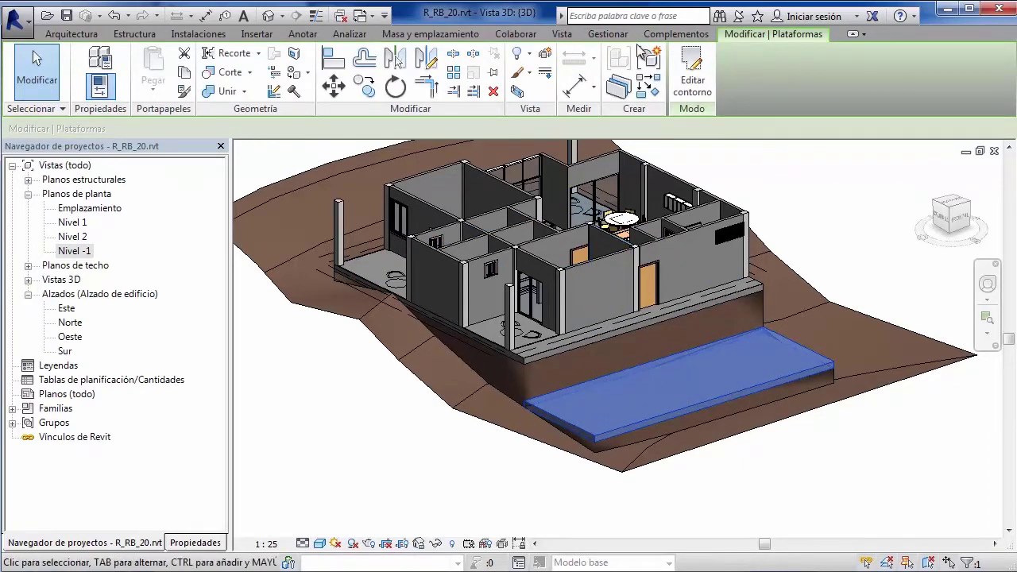
click(470, 35)
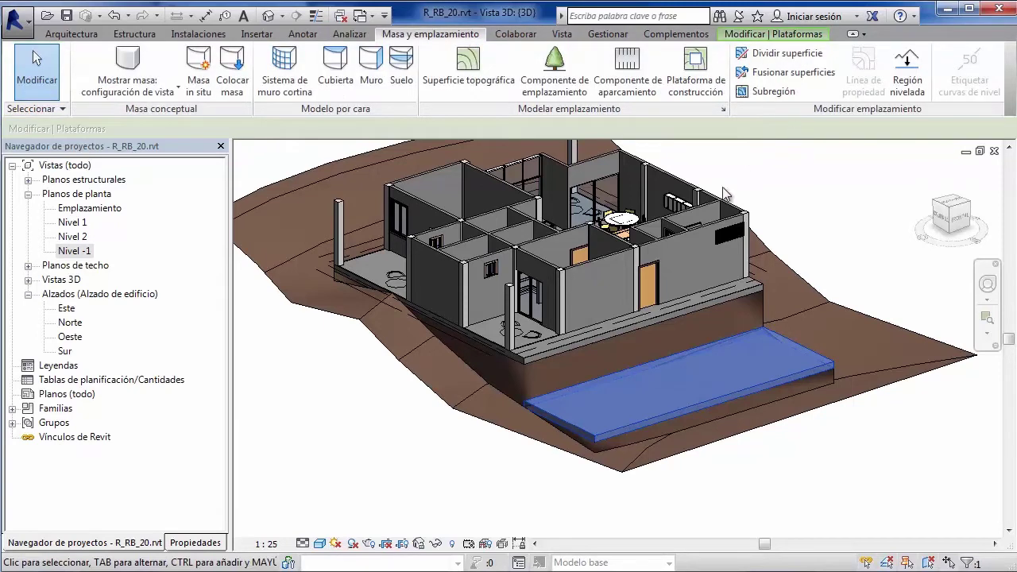
click(773, 34)
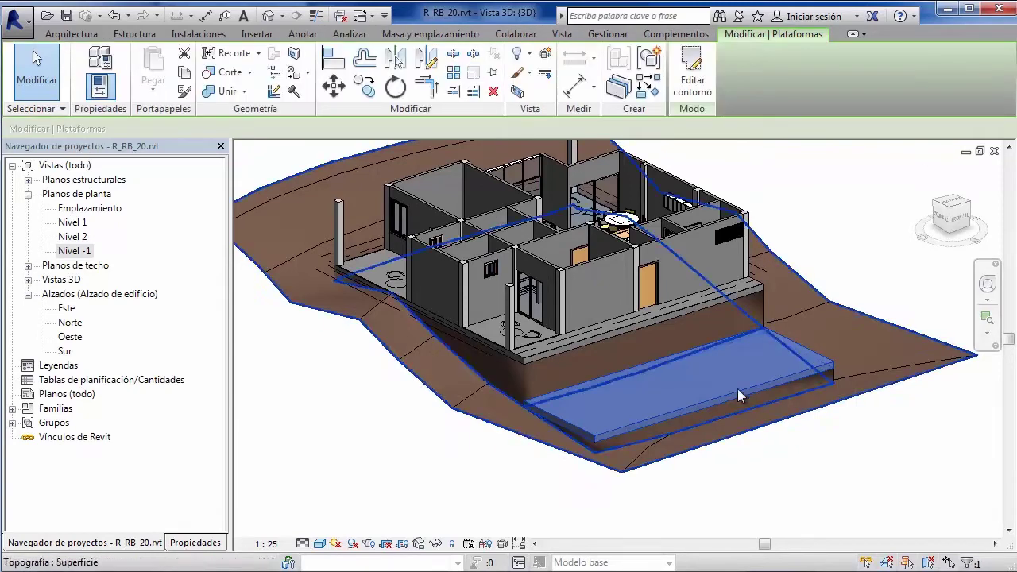
Draw a slope arrow on the lower pad from the bottom-edge midpoint to the top-edge midpoint
click(692, 84)
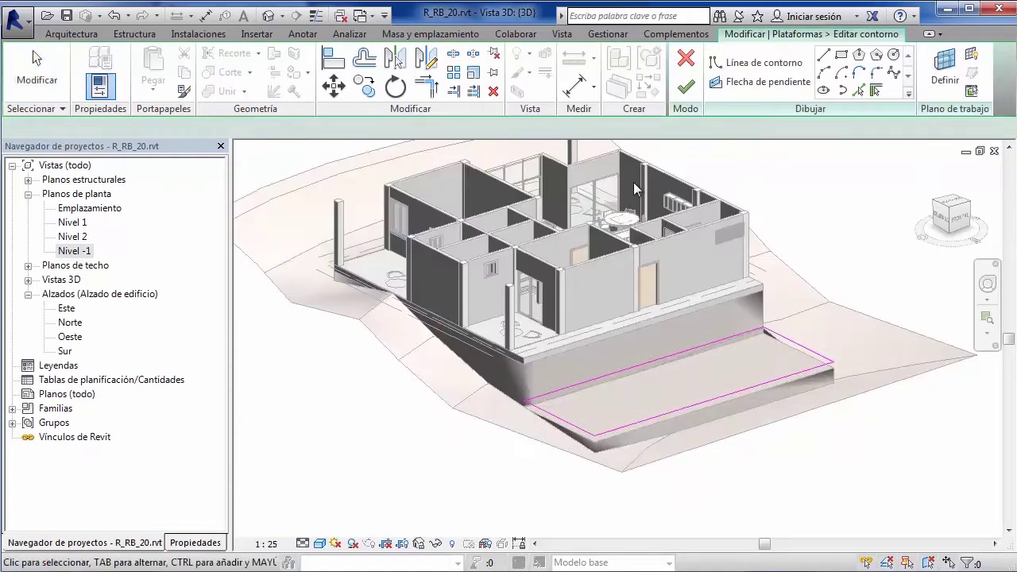
click(751, 89)
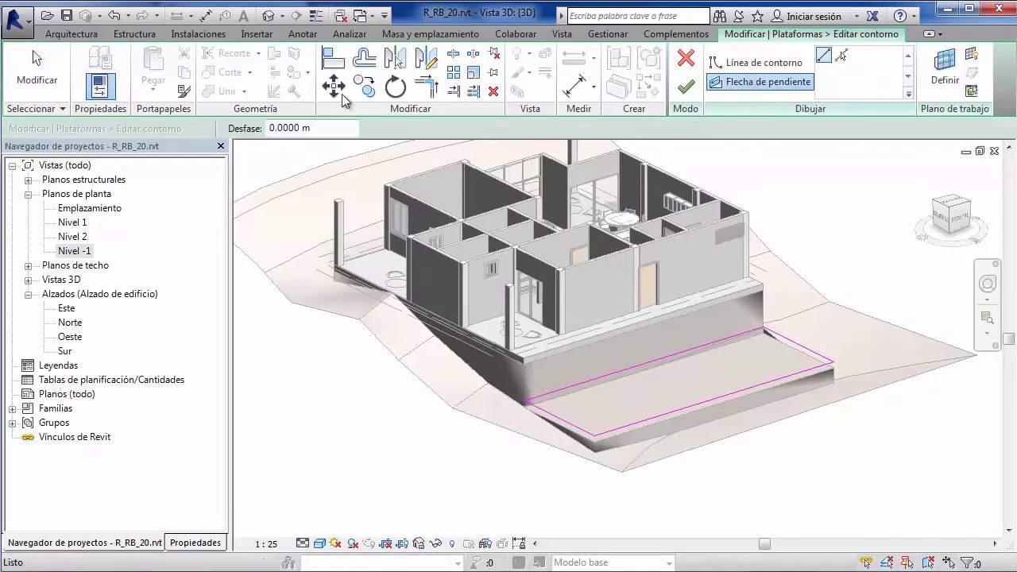
scroll(818, 181, up, 2)
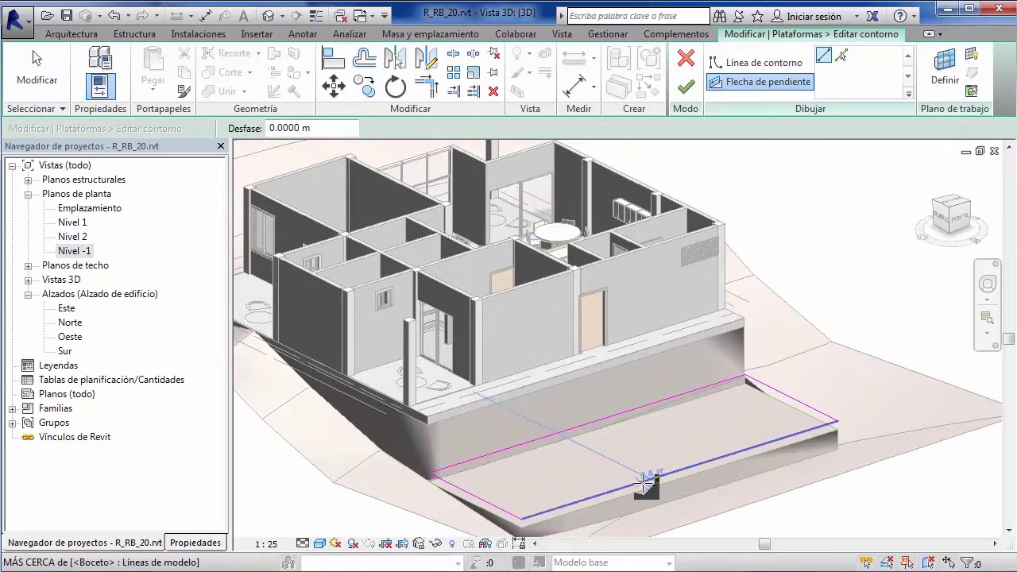
click(679, 471)
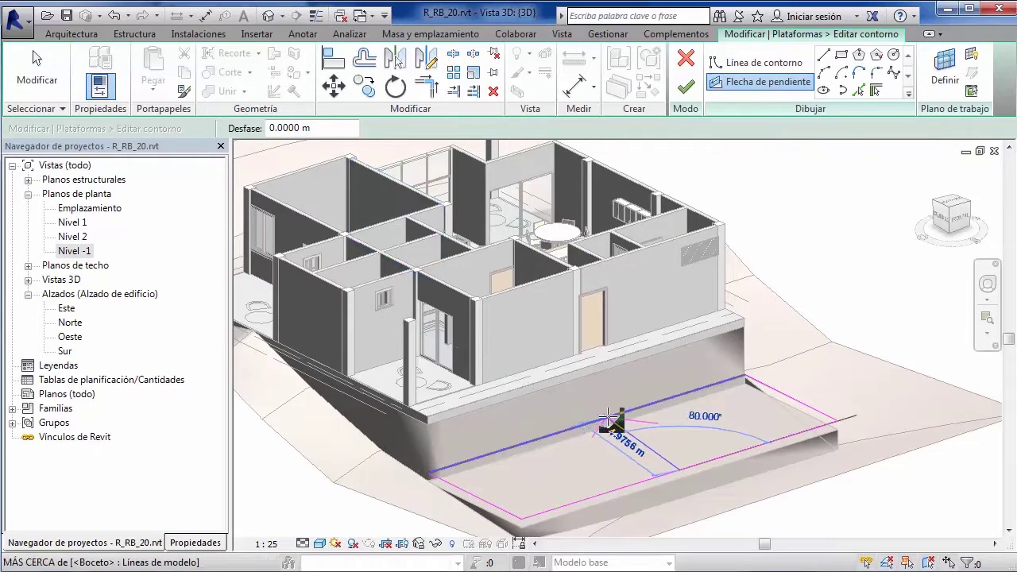
click(588, 426)
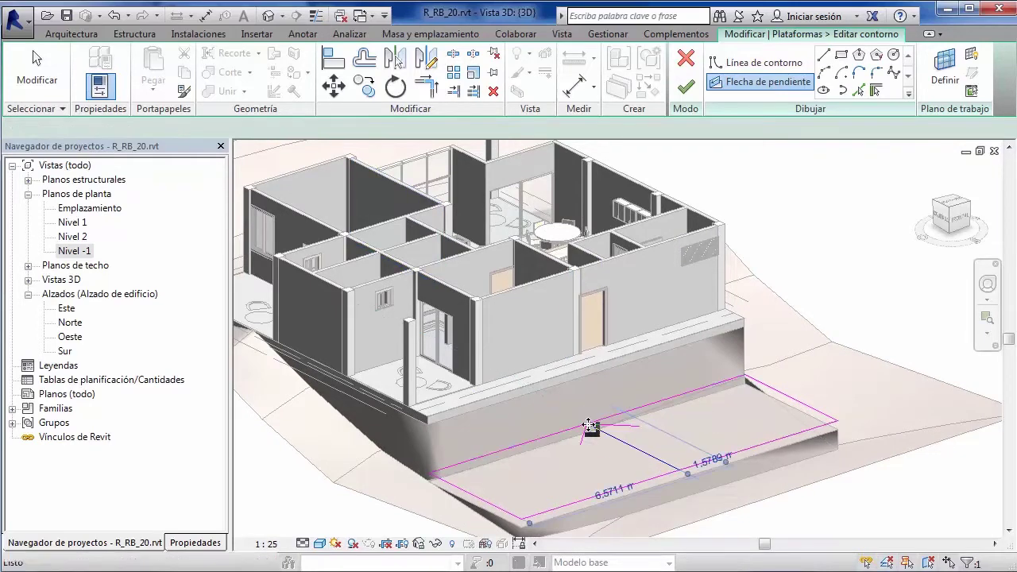
key(Escape)
Finish the pad, then reopen its boundary sketch and select the slope arrow
click(686, 86)
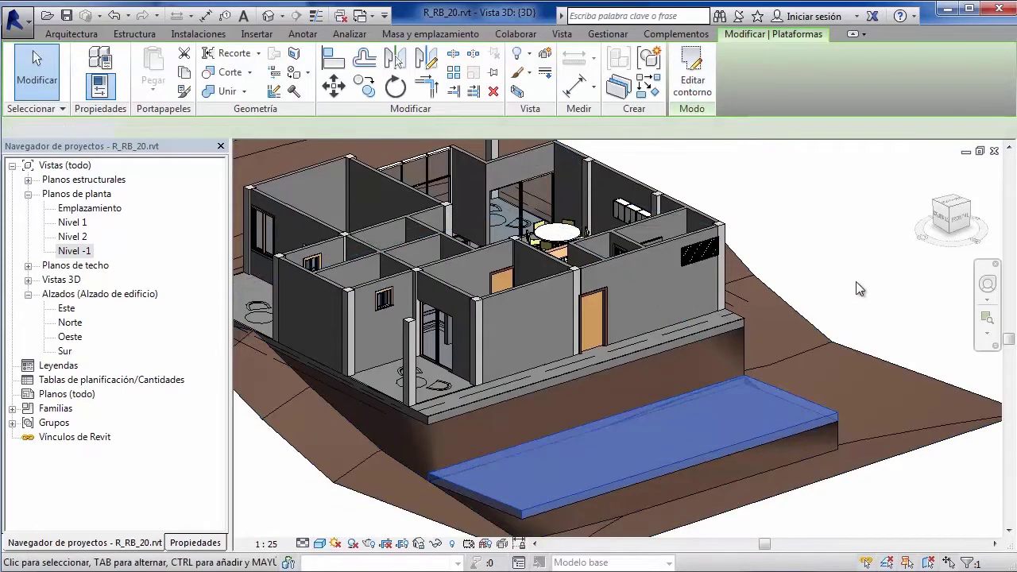
key(Escape)
click(653, 406)
double_click(653, 406)
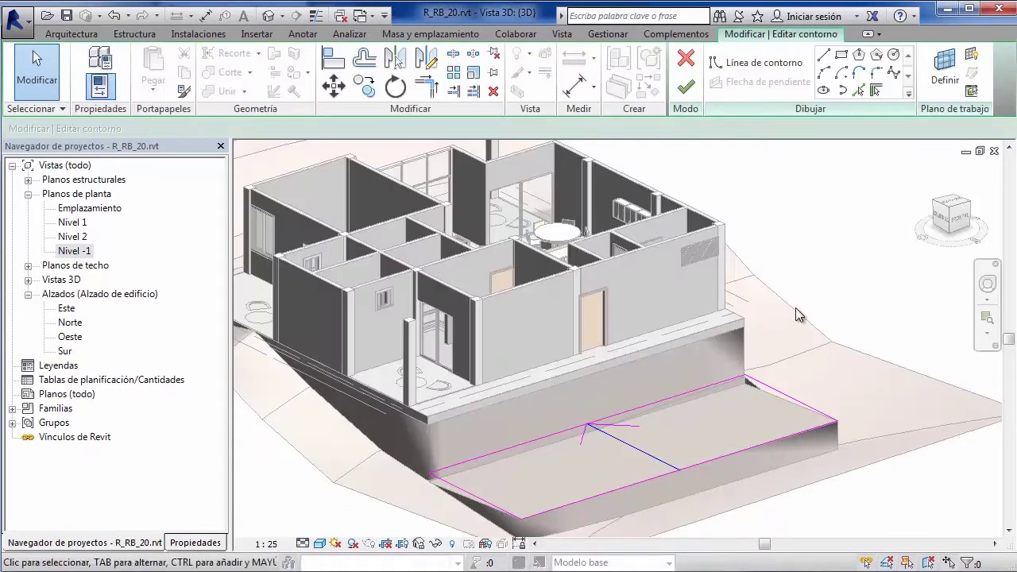
click(626, 449)
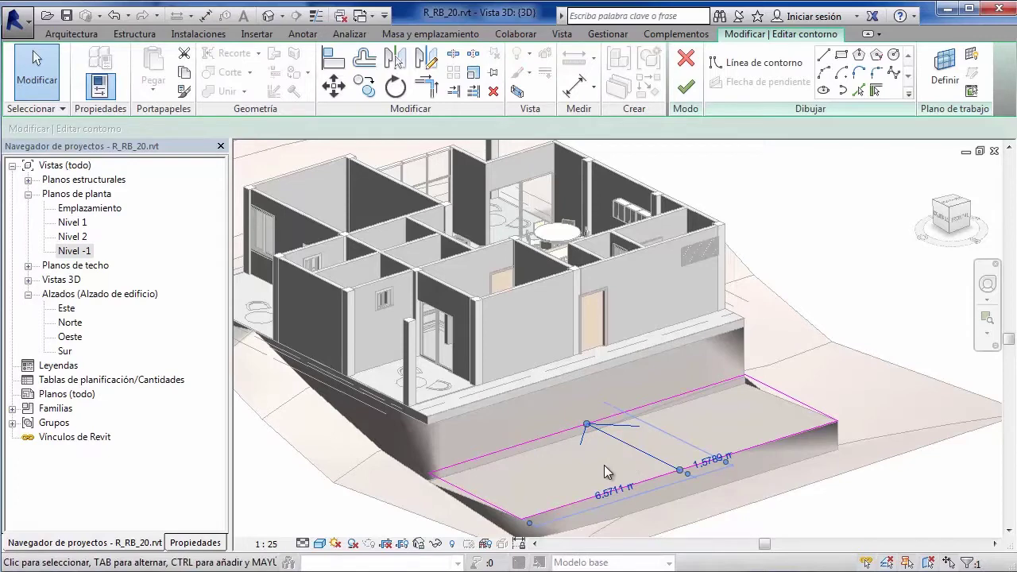
In the Nivel -1 plan, select the slope arrow and show its Properties
key(ctrl+Tab)
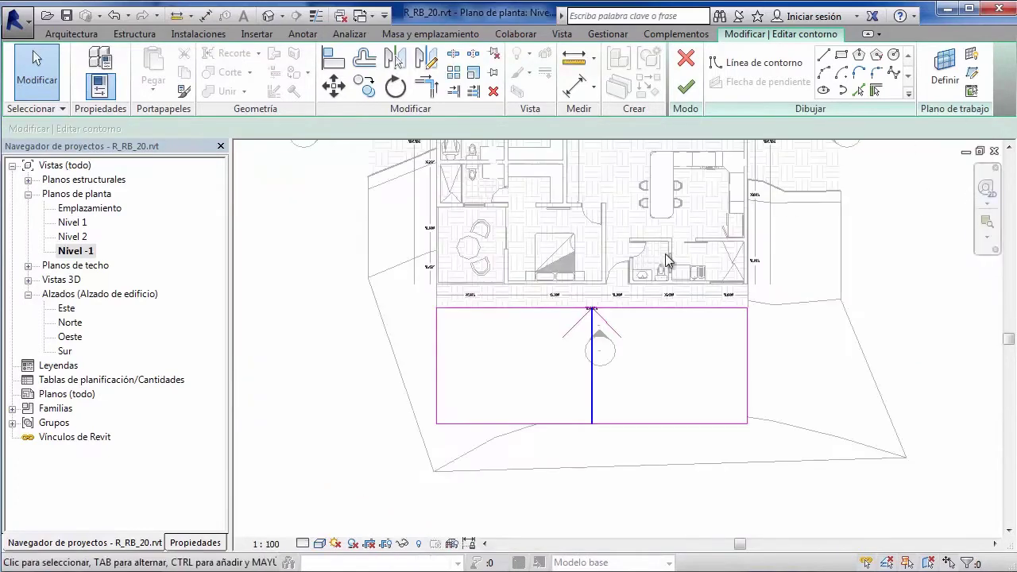
click(596, 381)
scroll(592, 336, up, 2)
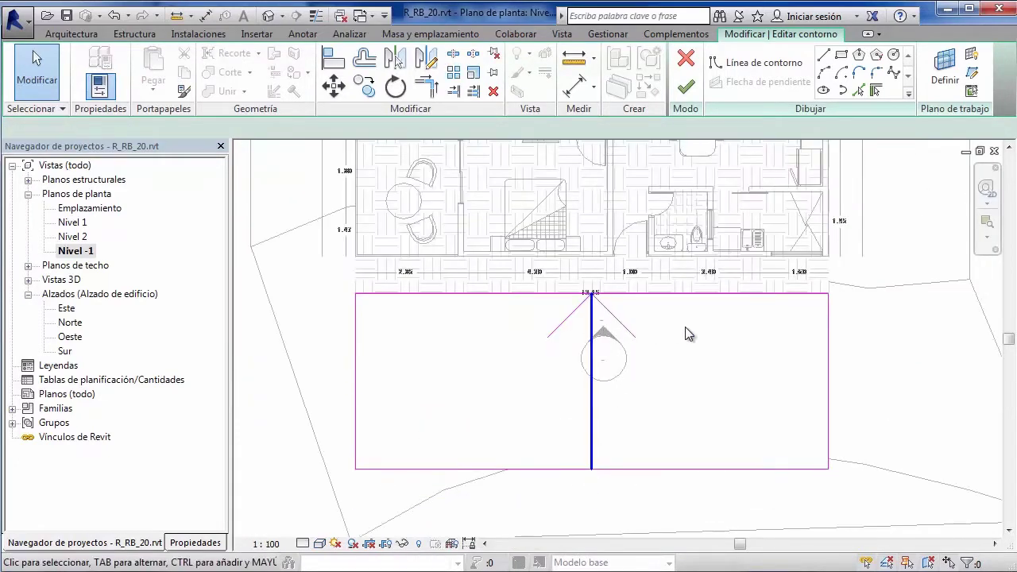
key(ctrl+1)
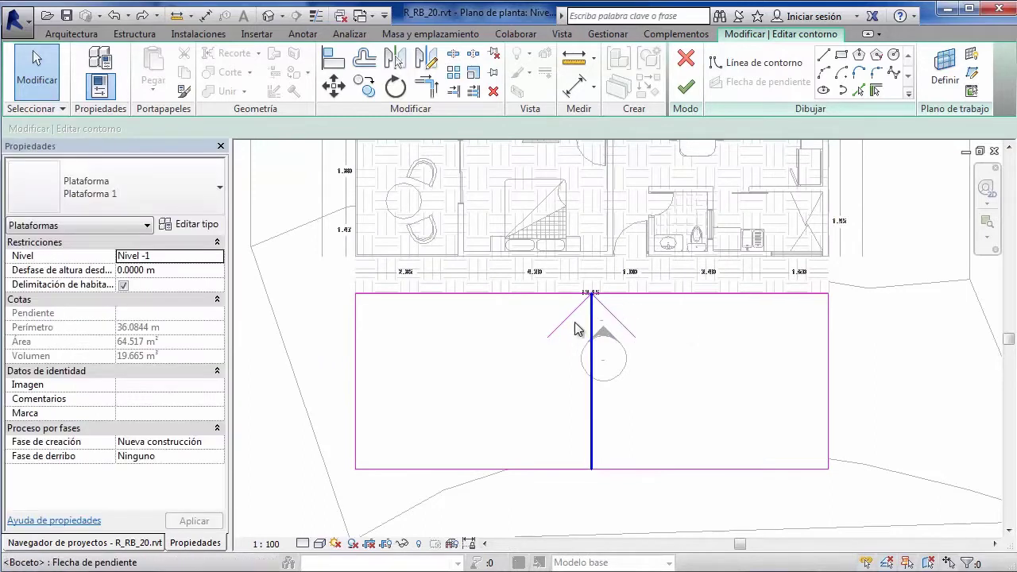
click(565, 321)
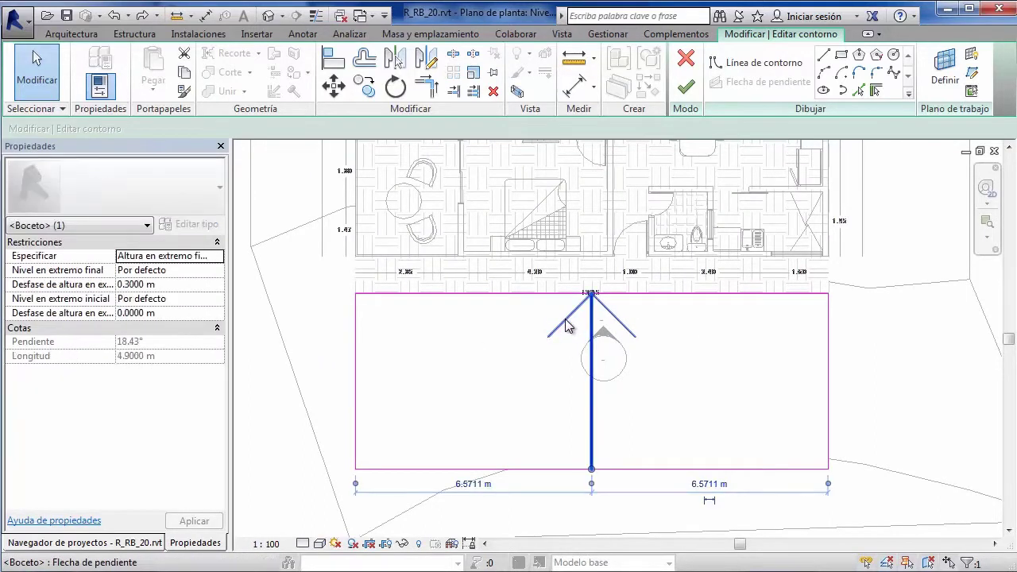
Set the arrow's head level to Nivel 1 and tail to Nivel -1, finish, and check in 3D
click(208, 270)
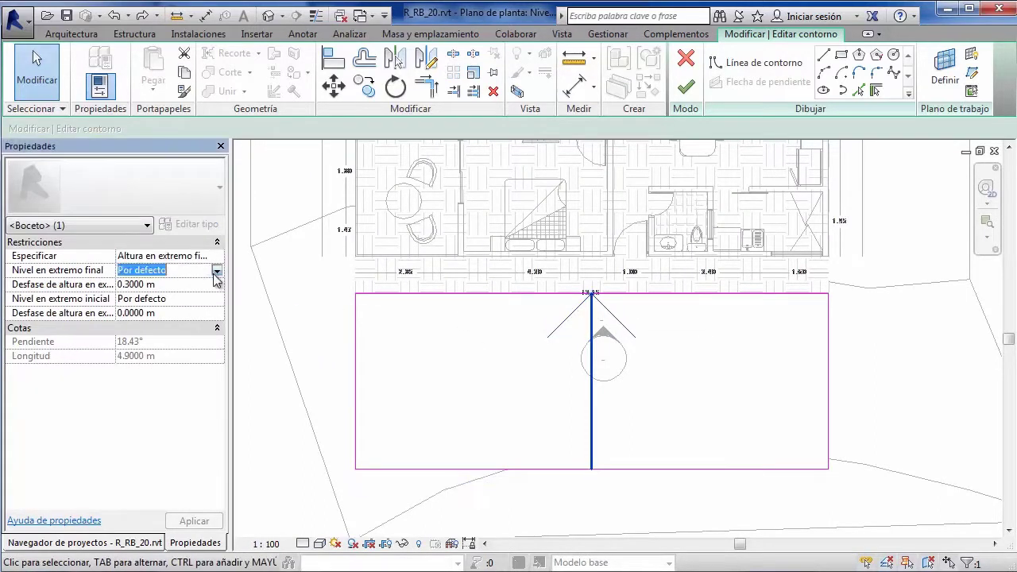
click(216, 271)
click(132, 307)
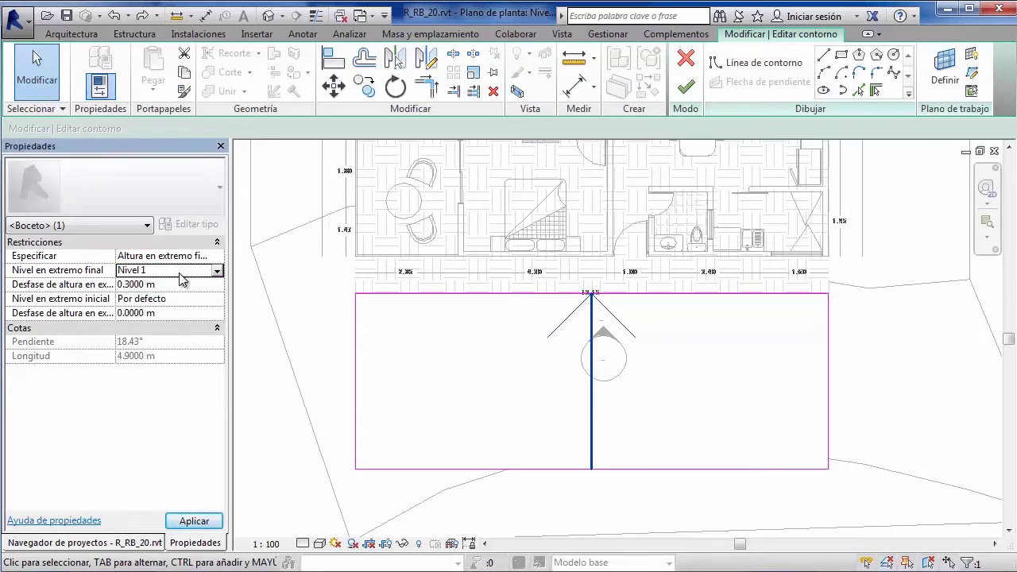
click(213, 300)
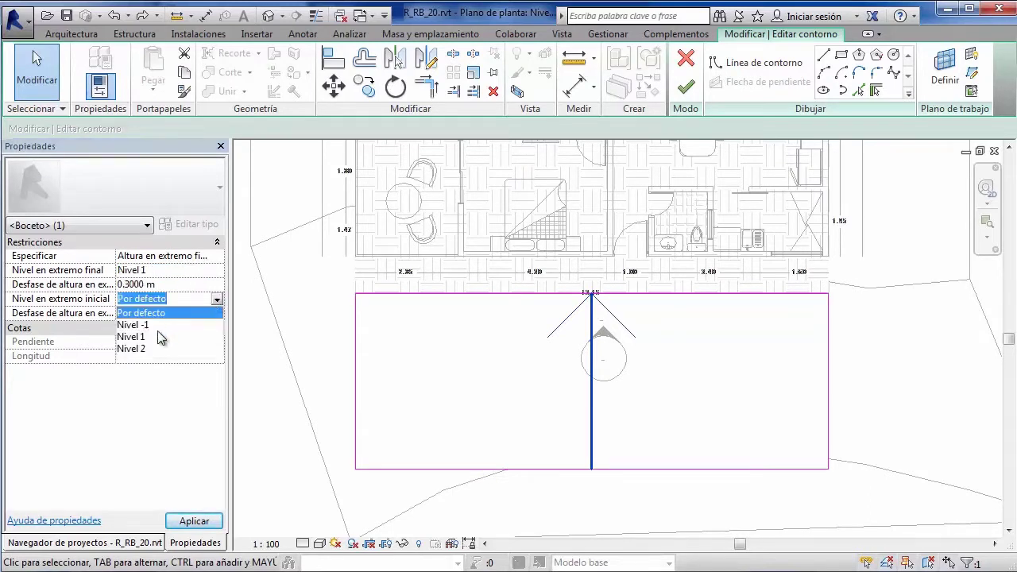
click(132, 325)
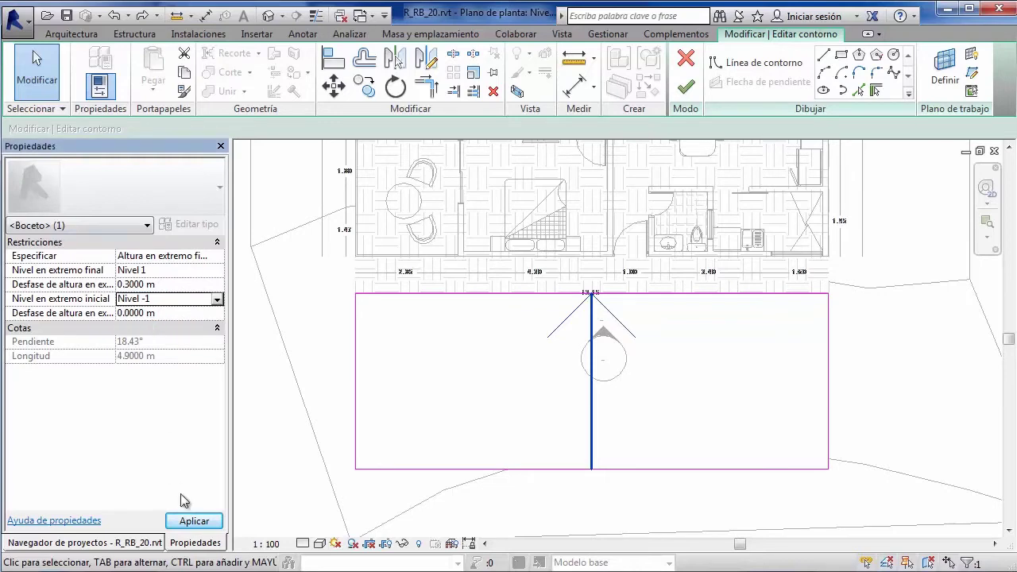
click(194, 522)
click(685, 86)
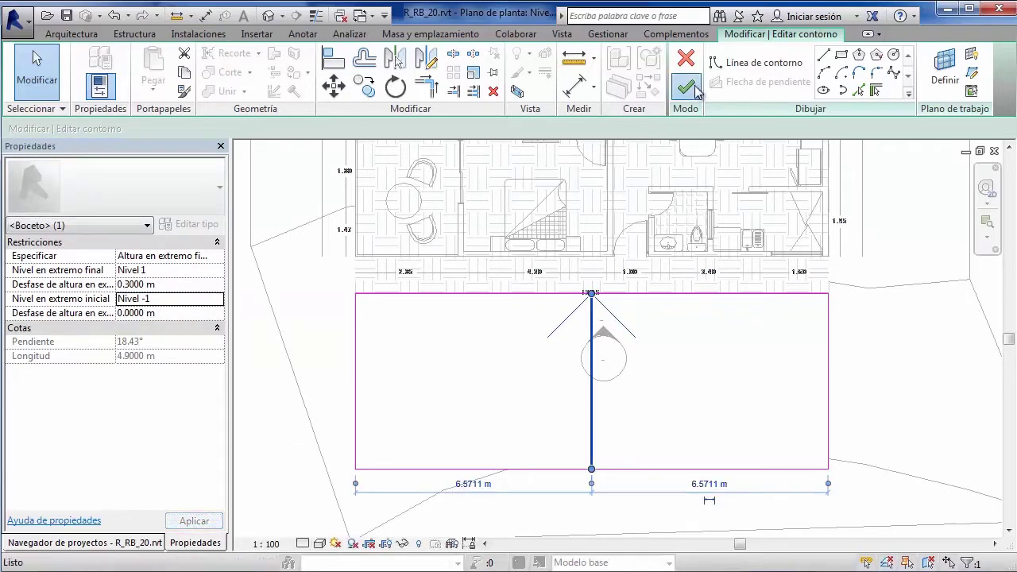
click(261, 16)
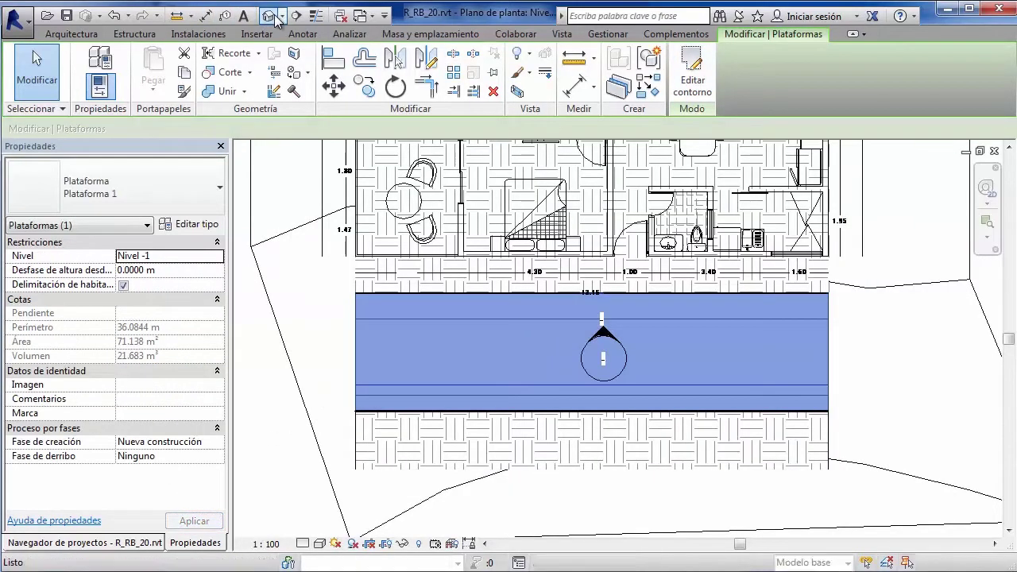
scroll(743, 369, up, 3)
Close the 3D view and reopen the pad's boundary sketch in the Nivel -1 plan
click(693, 399)
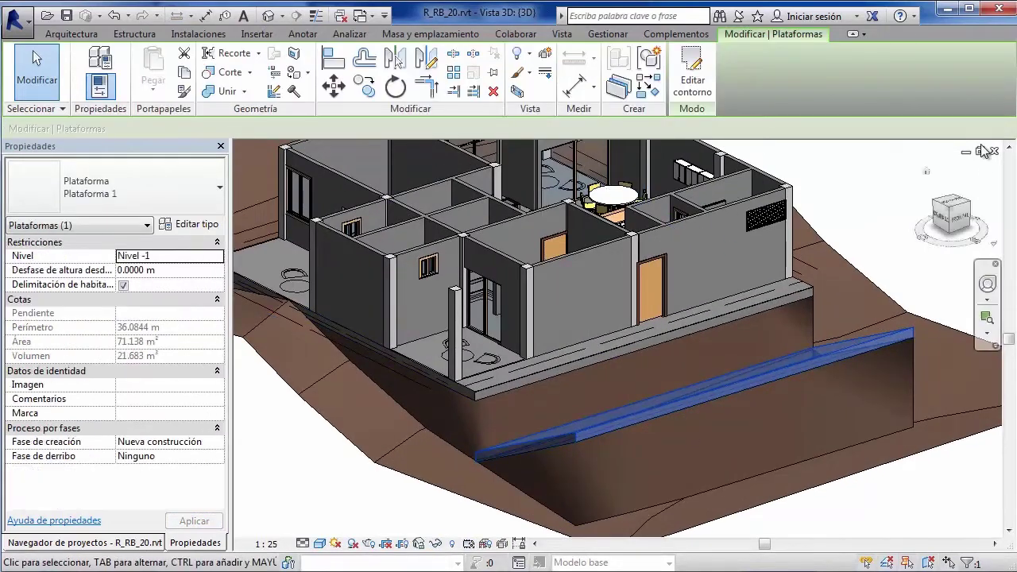
click(994, 150)
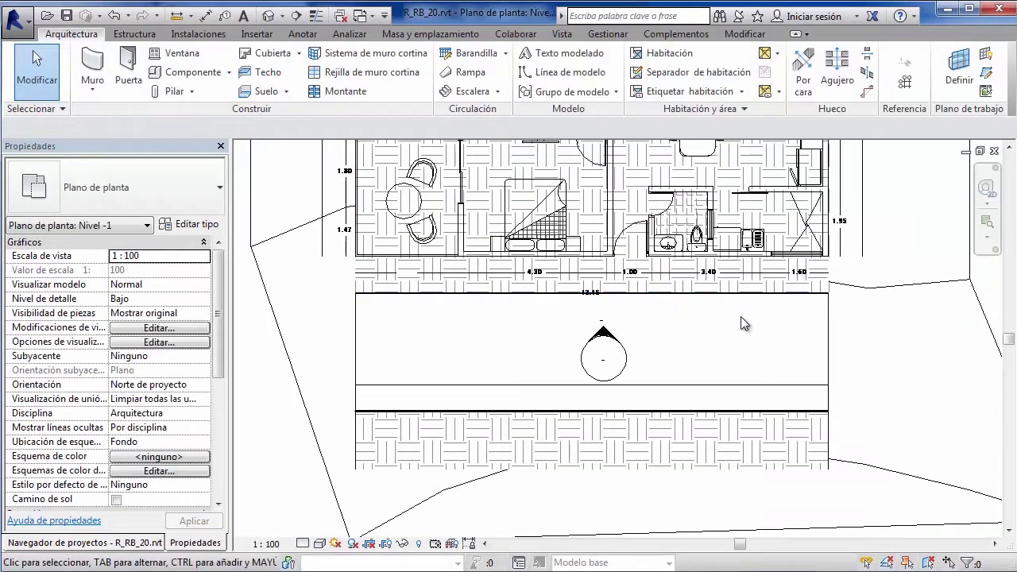
double_click(830, 315)
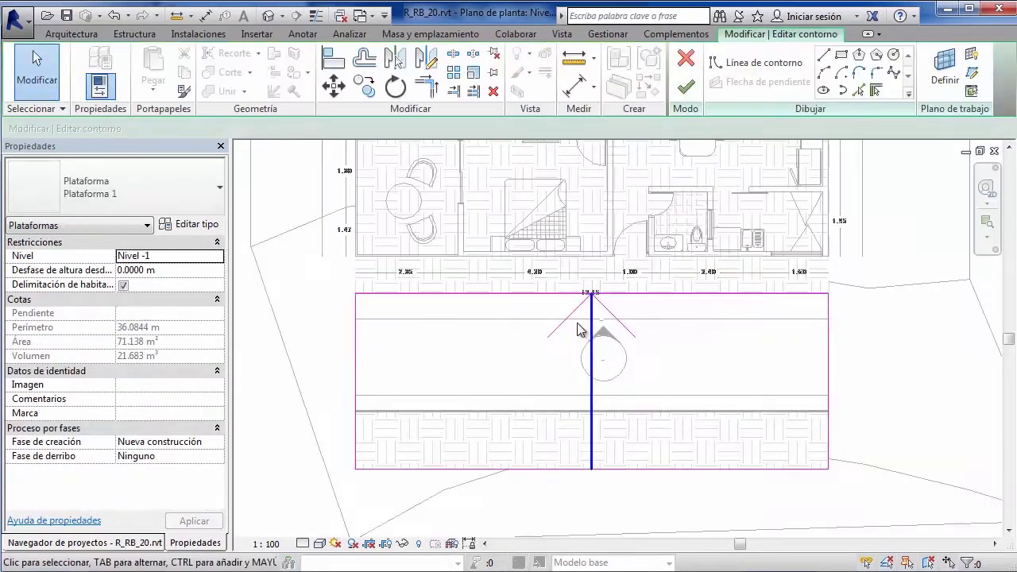
Try rotating the slope arrow to reverse its direction, then delete it instead
click(396, 85)
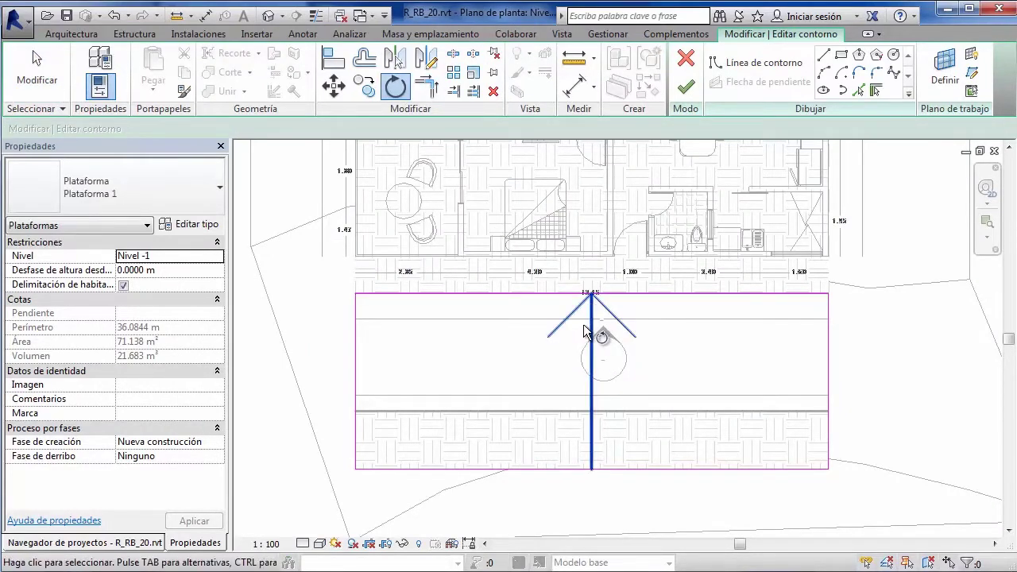
click(590, 329)
key(Return)
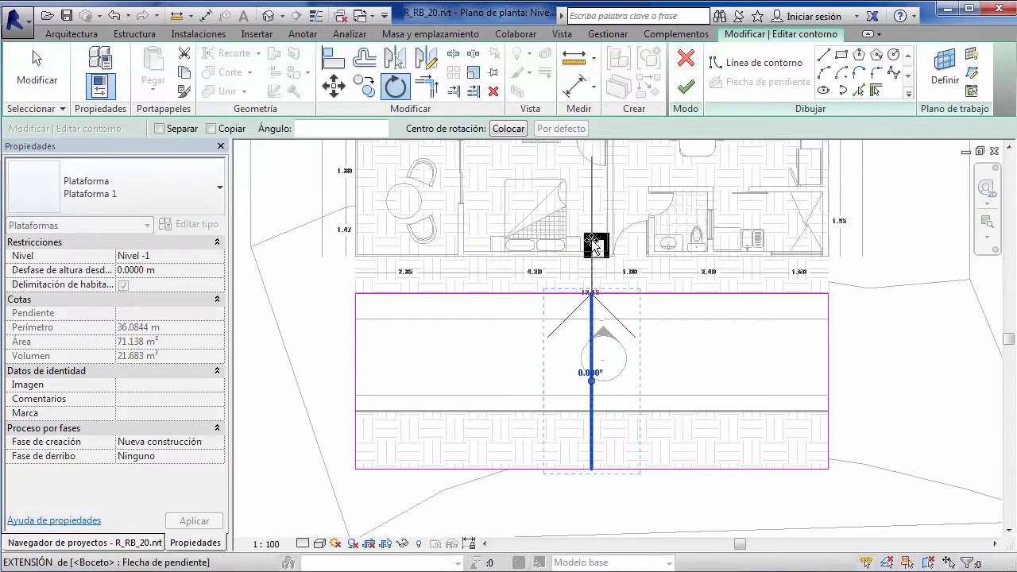
click(592, 252)
click(597, 506)
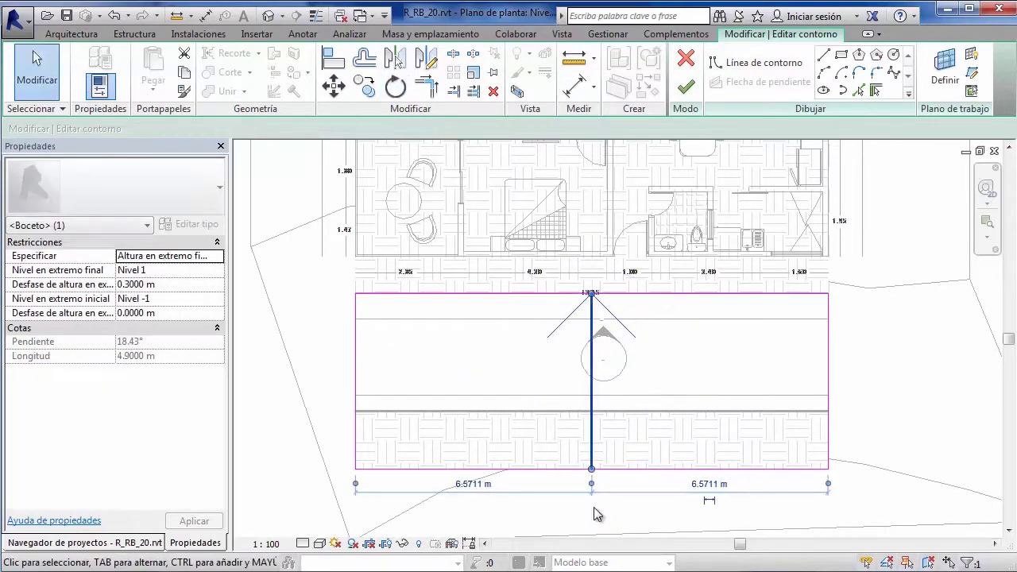
key(Delete)
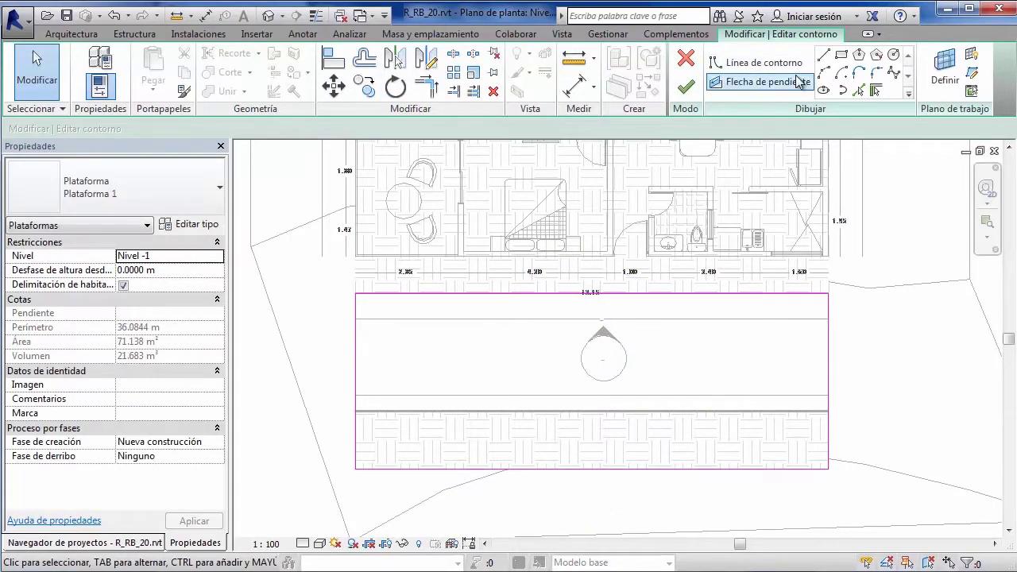
Draw a new slope arrow from the top-edge midpoint to the bottom-edge midpoint
click(759, 81)
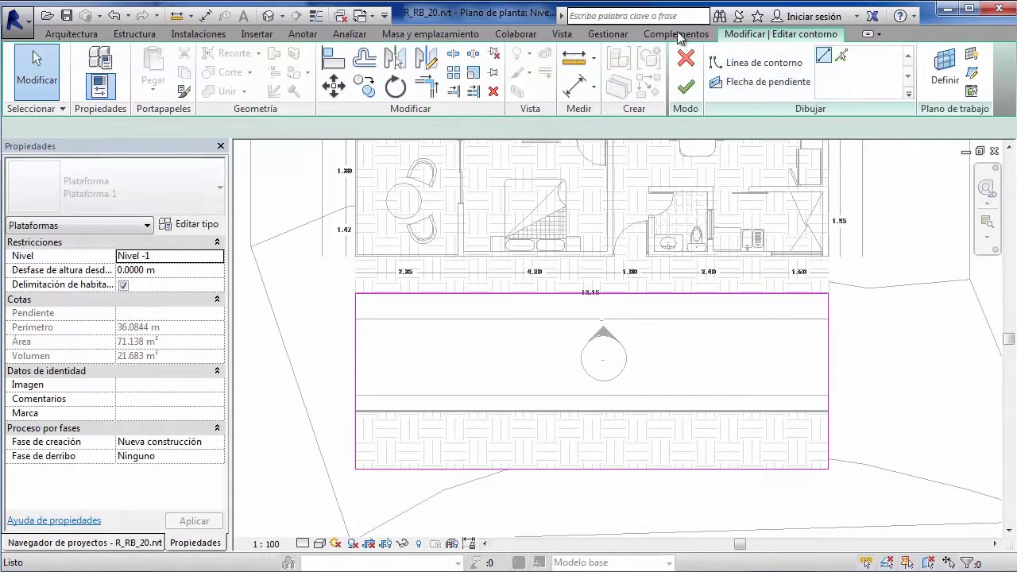
click(591, 293)
click(591, 468)
key(Escape)
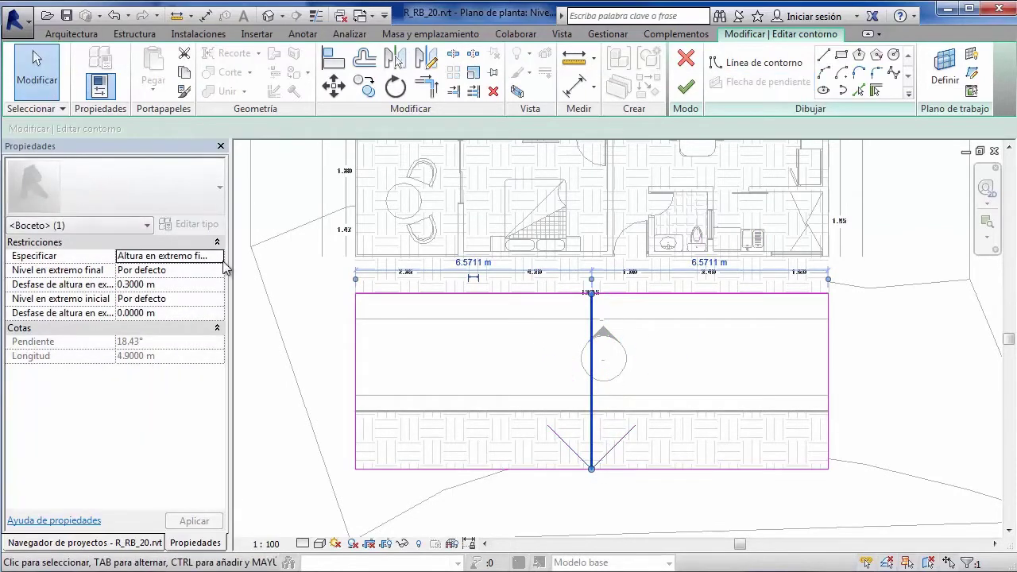
Set the arrow's head level to Nivel 1 and tail to Nivel -1, apply, and finish the pad
click(216, 256)
click(199, 270)
click(183, 270)
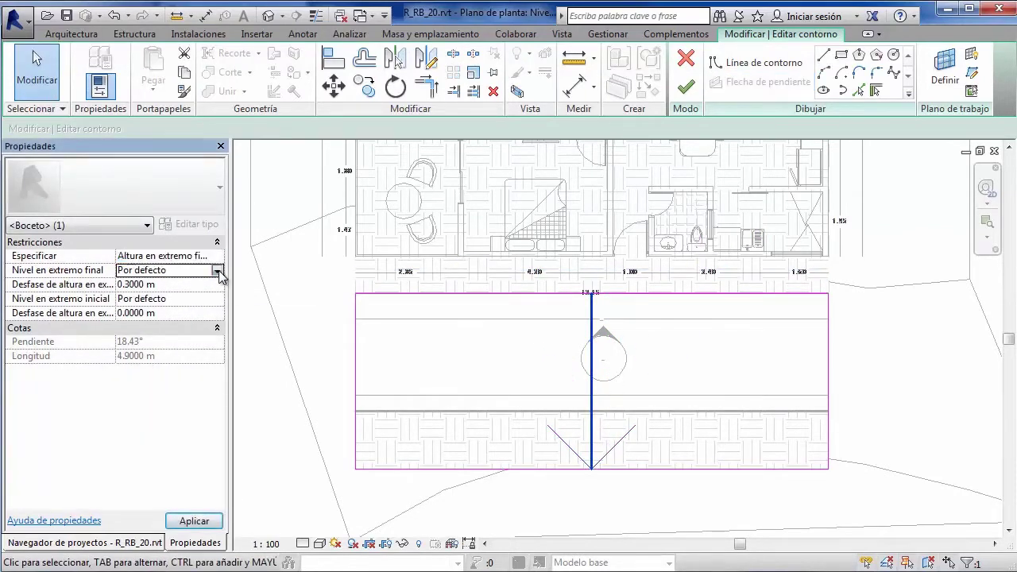
click(216, 270)
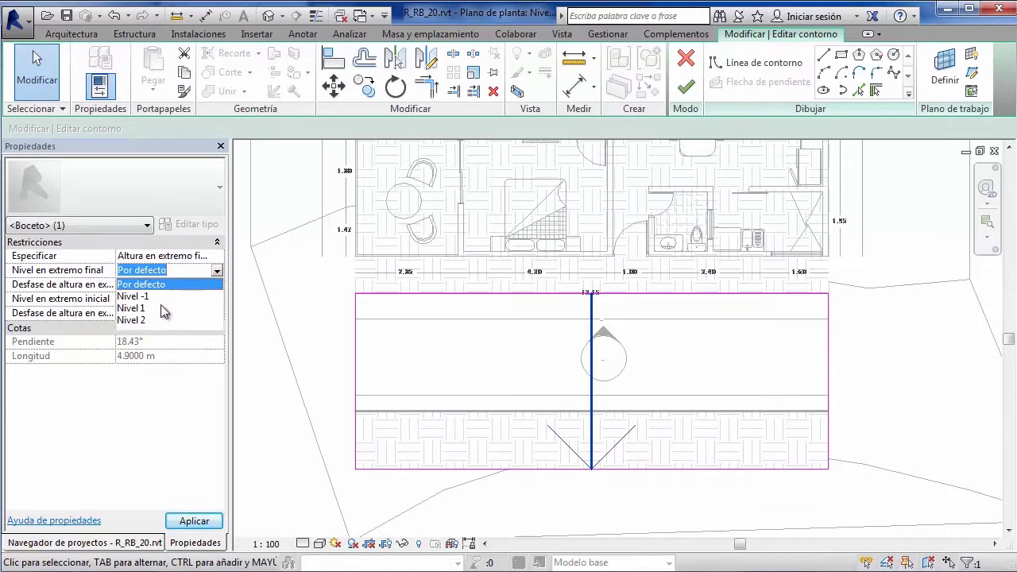
click(161, 308)
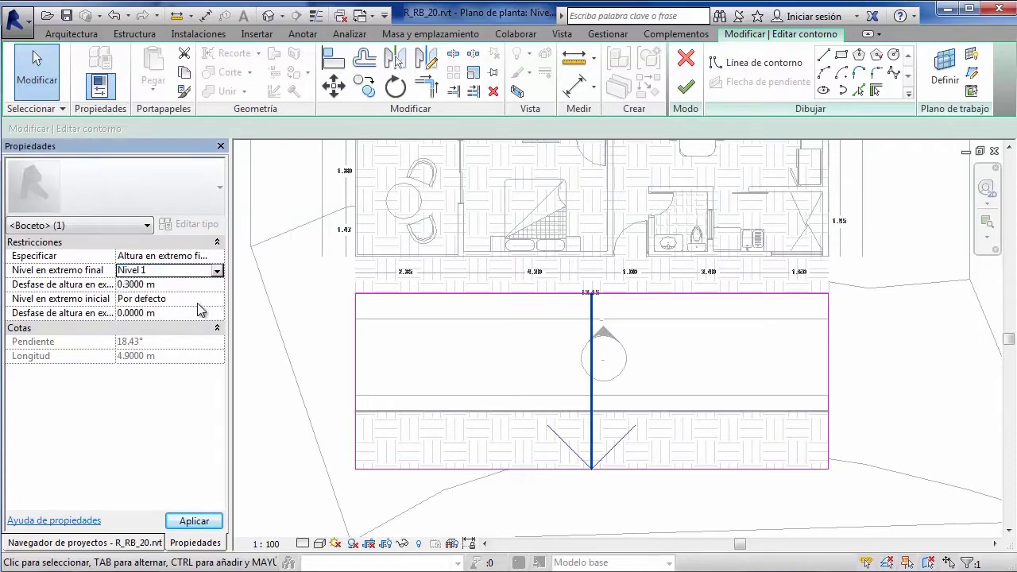
click(221, 300)
click(216, 299)
click(135, 325)
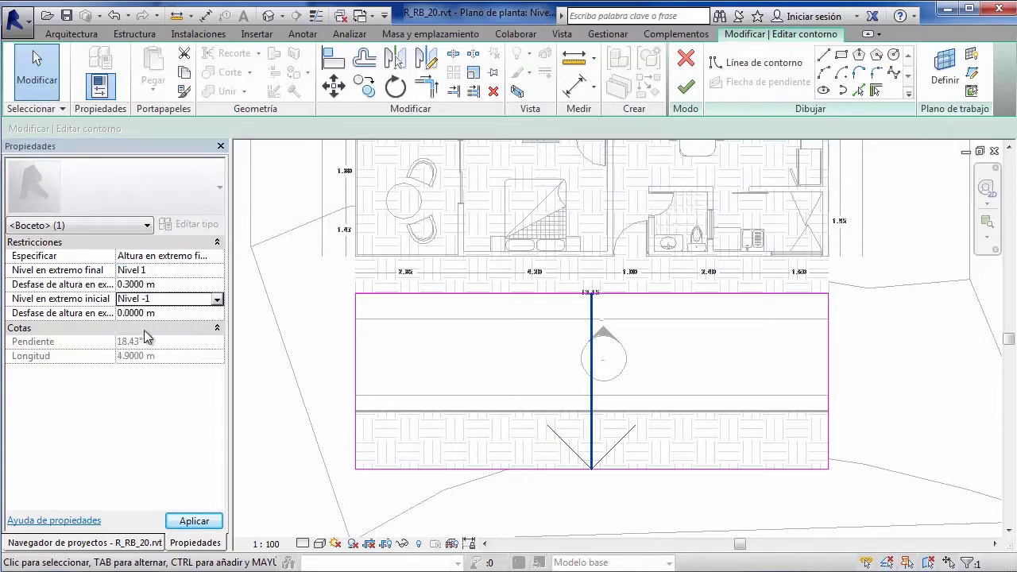
click(203, 523)
click(686, 85)
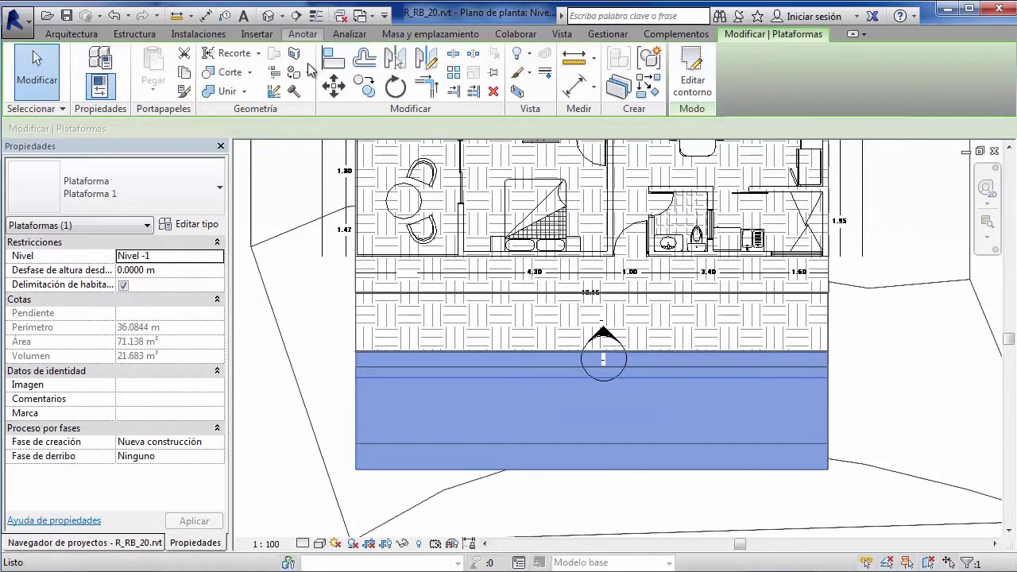
In the 3D view, zoom in and orbit around the pads beside the house
click(269, 16)
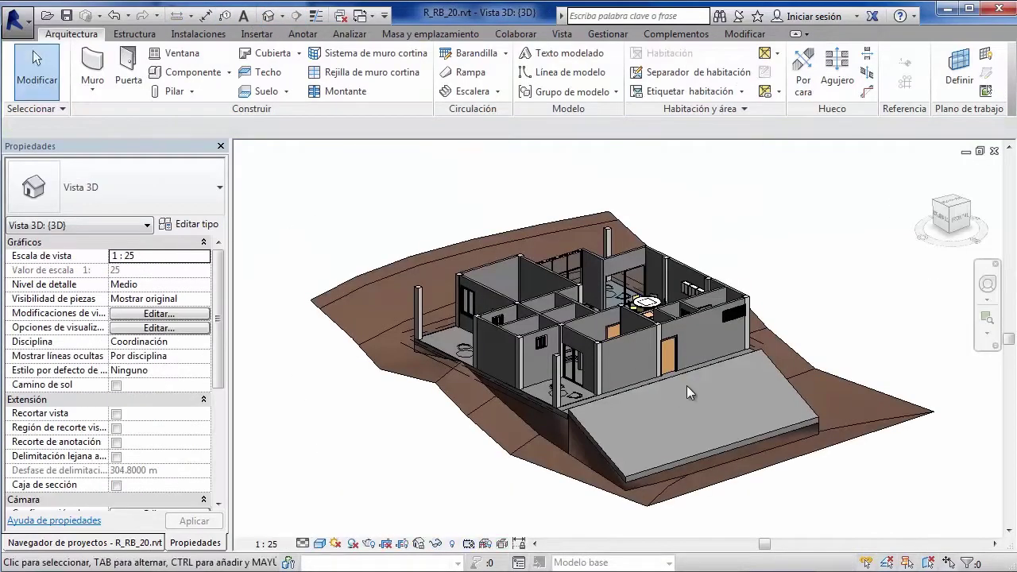
scroll(519, 417, up, 2)
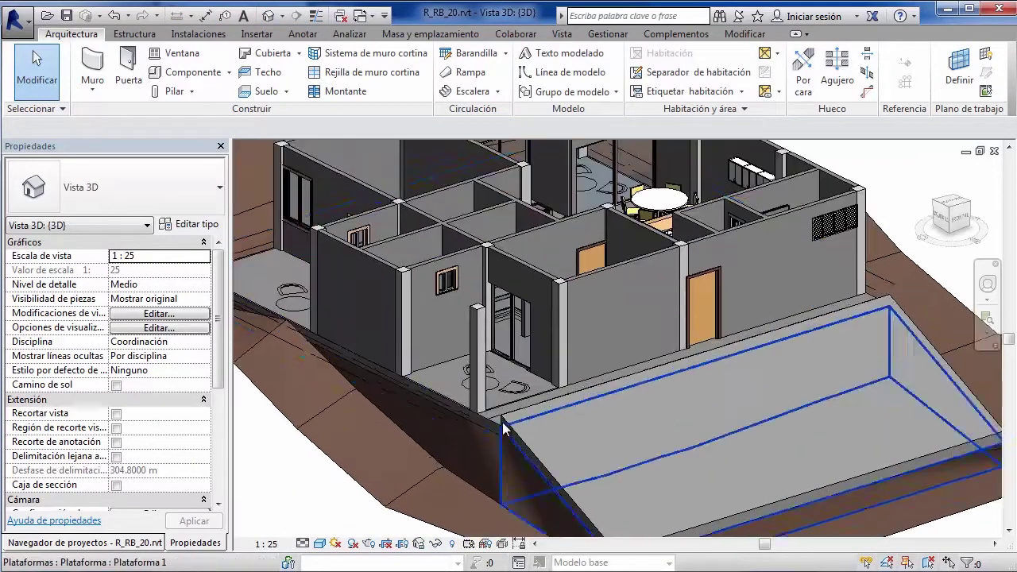
scroll(513, 417, up, 2)
scroll(515, 419, up, 1)
click(501, 437)
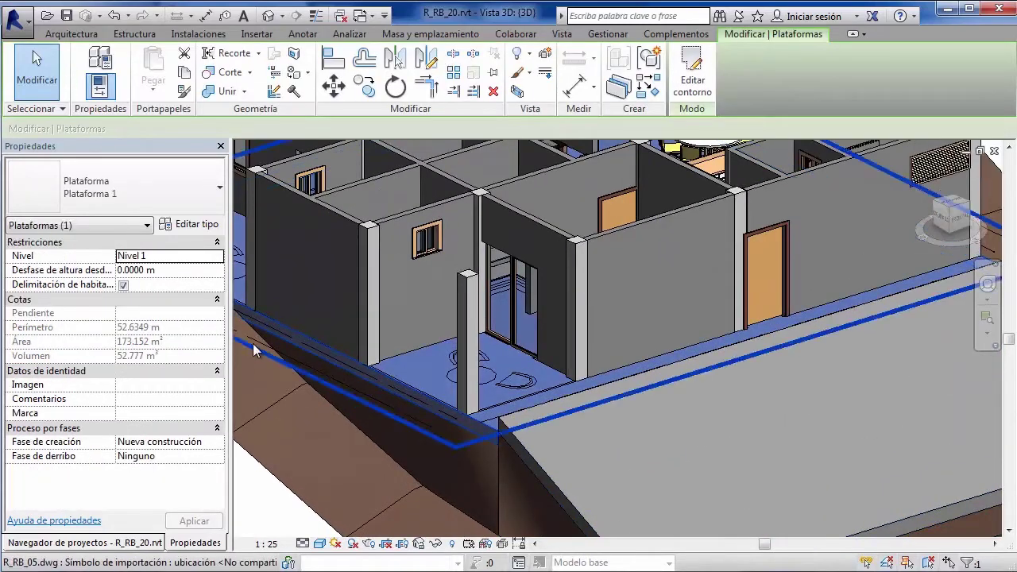
shift+middle_drag(253, 343, 682, 409)
Restore the accidentally deleted lower pad with Ctrl+Z and orbit to view its slope
click(824, 384)
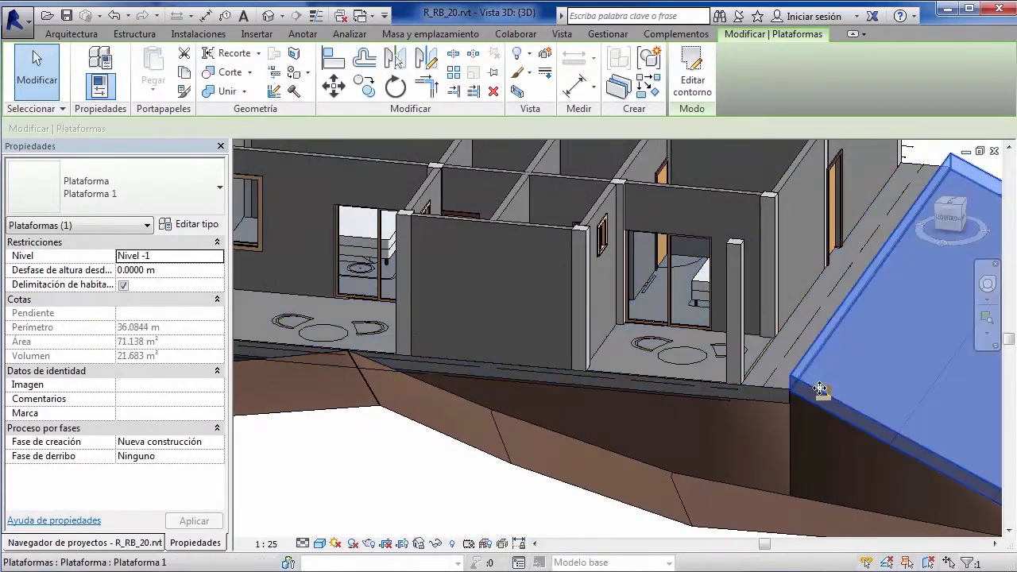
key(Delete)
right_click(770, 374)
click(805, 401)
key(ctrl+z)
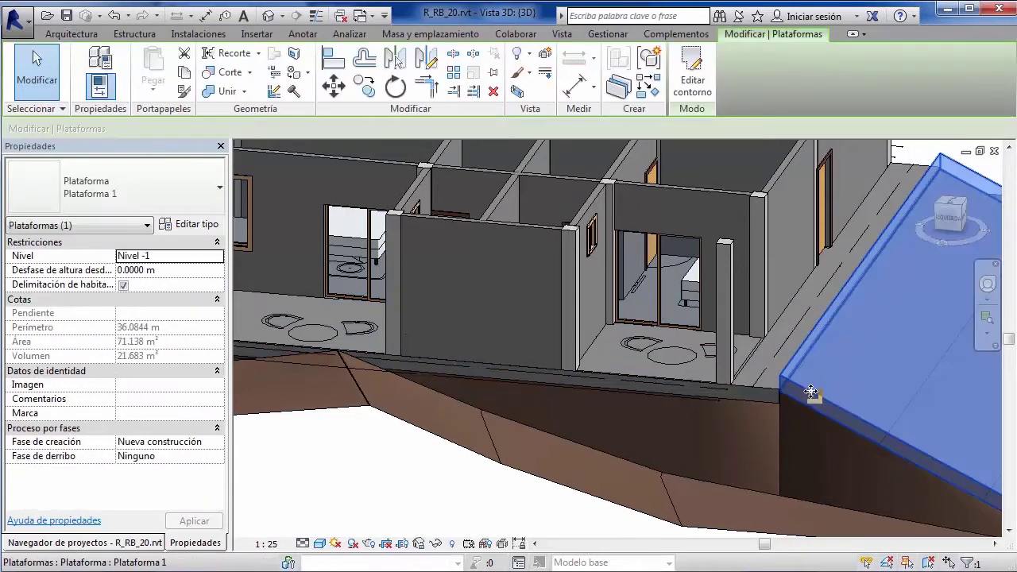
shift+middle_drag(805, 401, 238, 282)
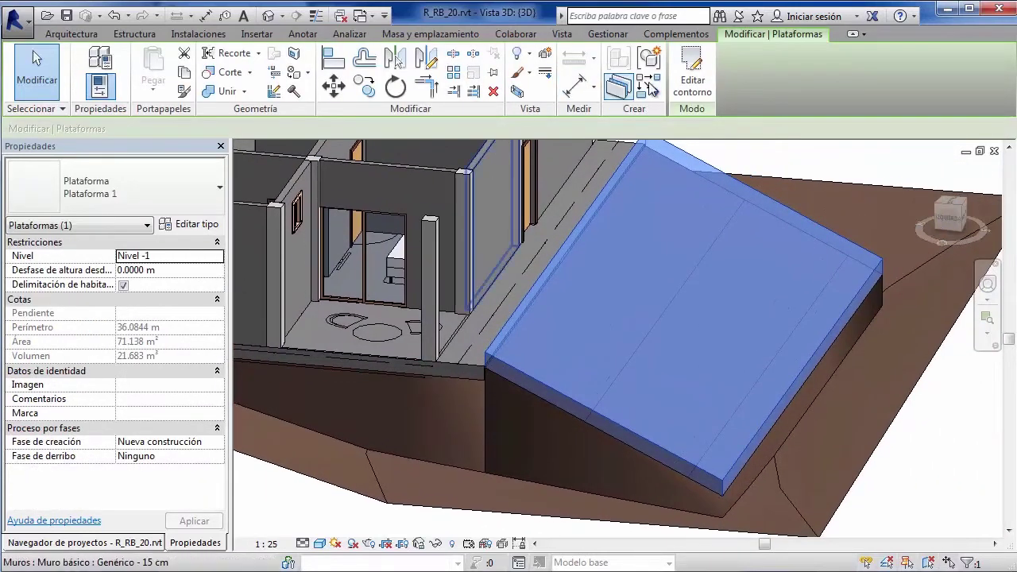
Review the slope arrow's settings in the lower pad's boundary sketch
click(692, 79)
click(554, 364)
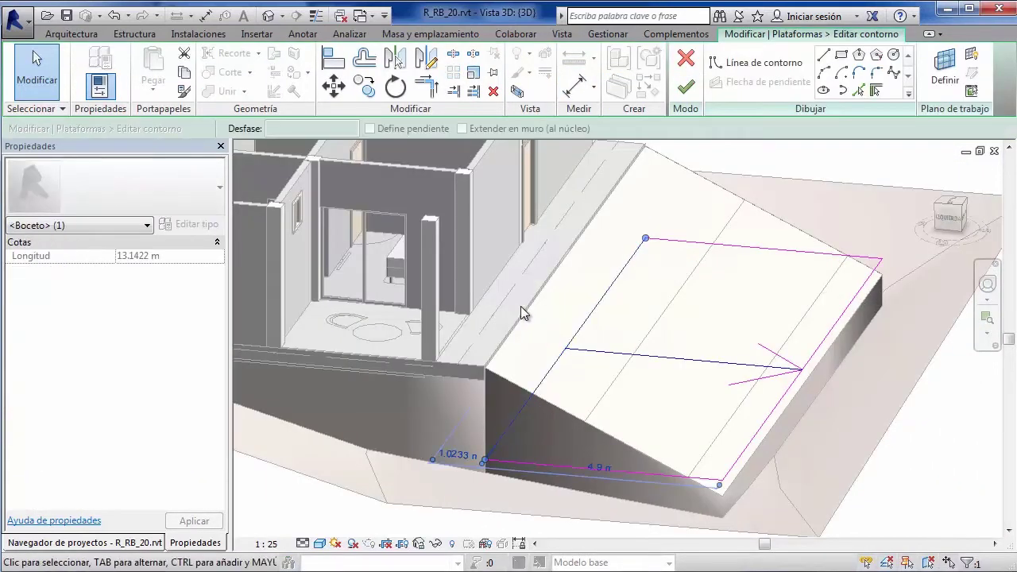
click(722, 387)
click(799, 365)
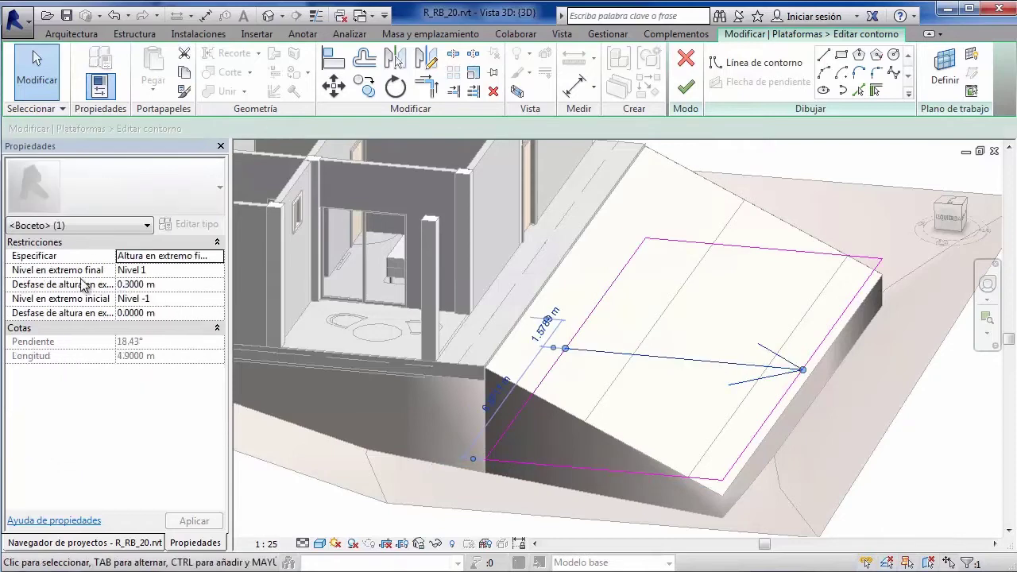
click(685, 86)
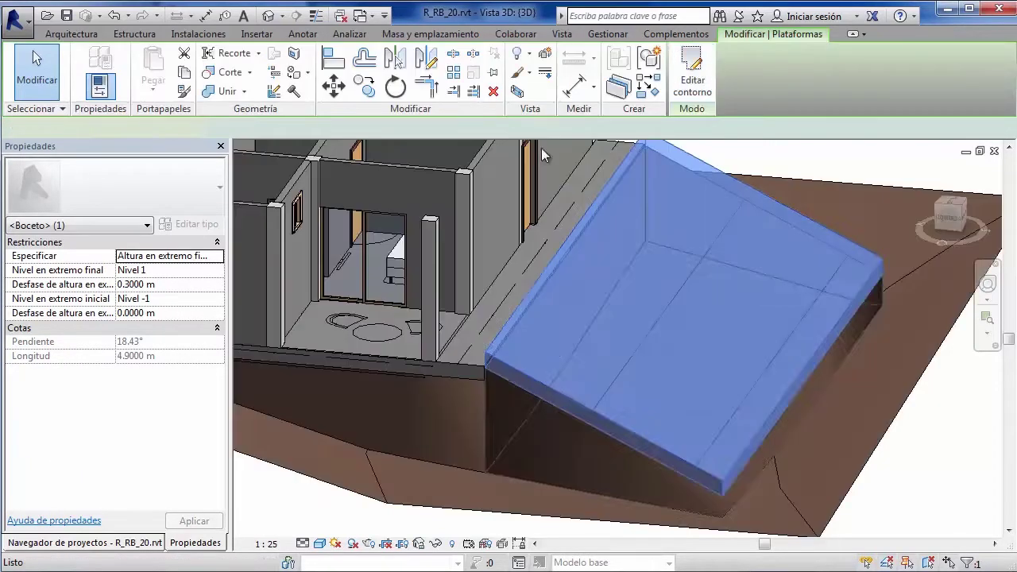
Change the slope arrow's Desfase de altura en extremo final from 0.3 m to 0 m and finish the sketch
click(690, 95)
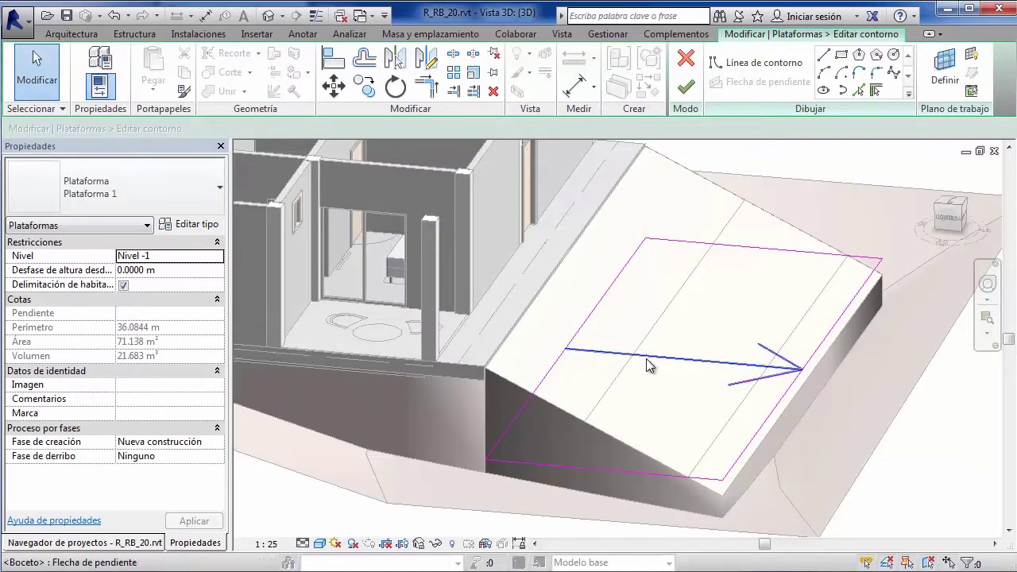
click(649, 364)
click(159, 284)
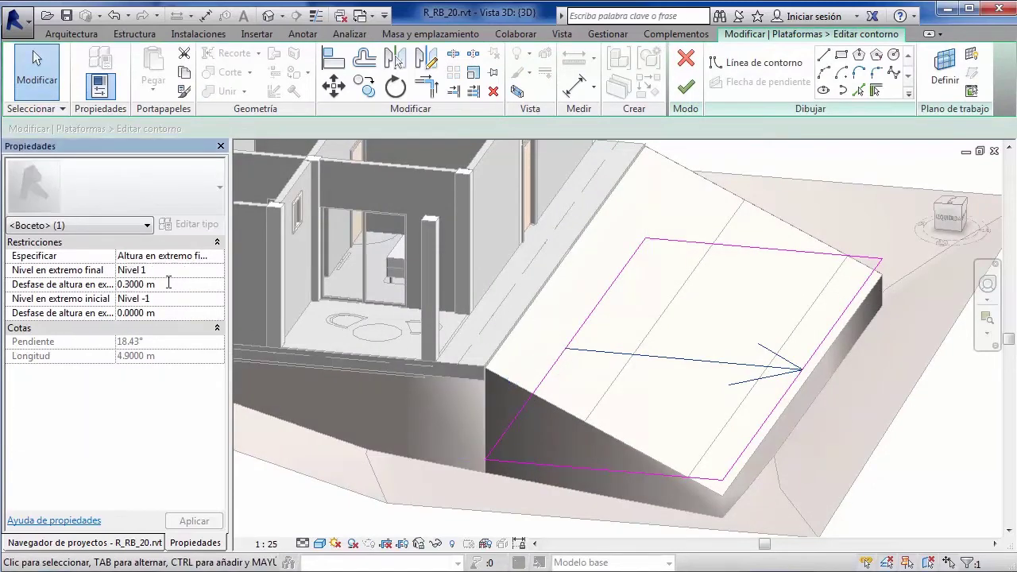
text(0.Ç)
key(Return)
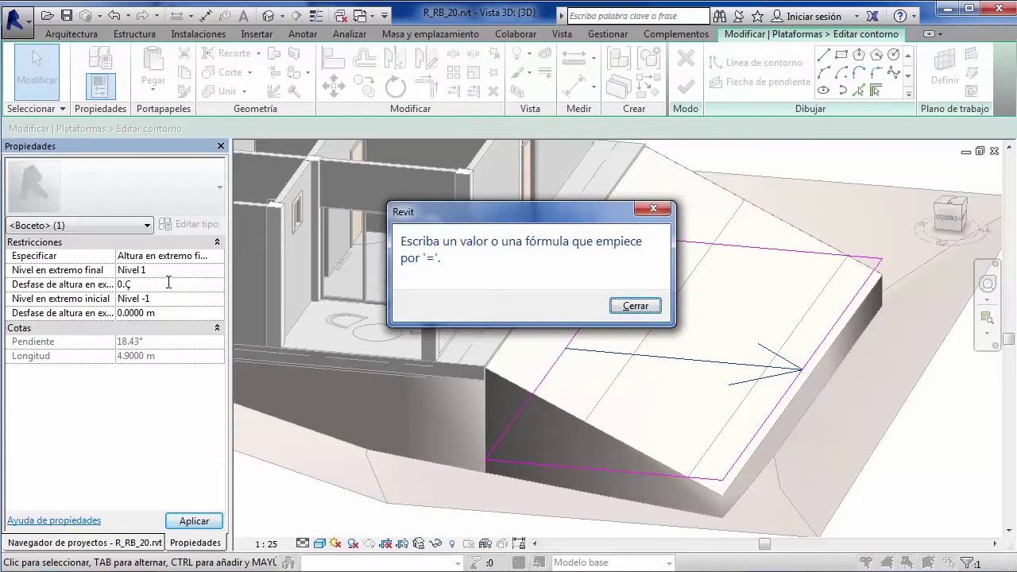
key(Return)
key(BackSpace)
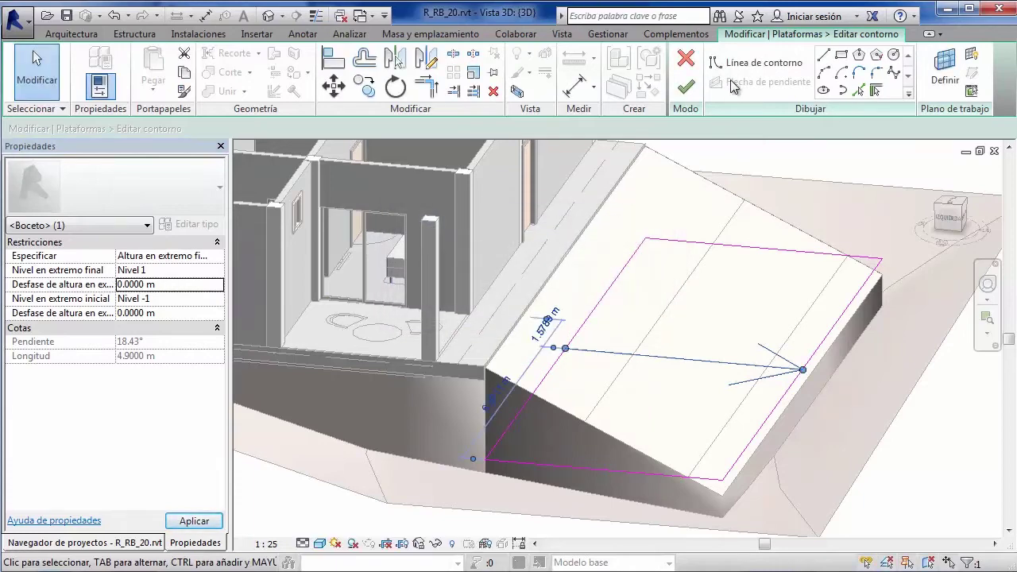
click(685, 85)
Delete the Flecha de pendiente from the lower pad's boundary sketch and finish the edit
key(Escape)
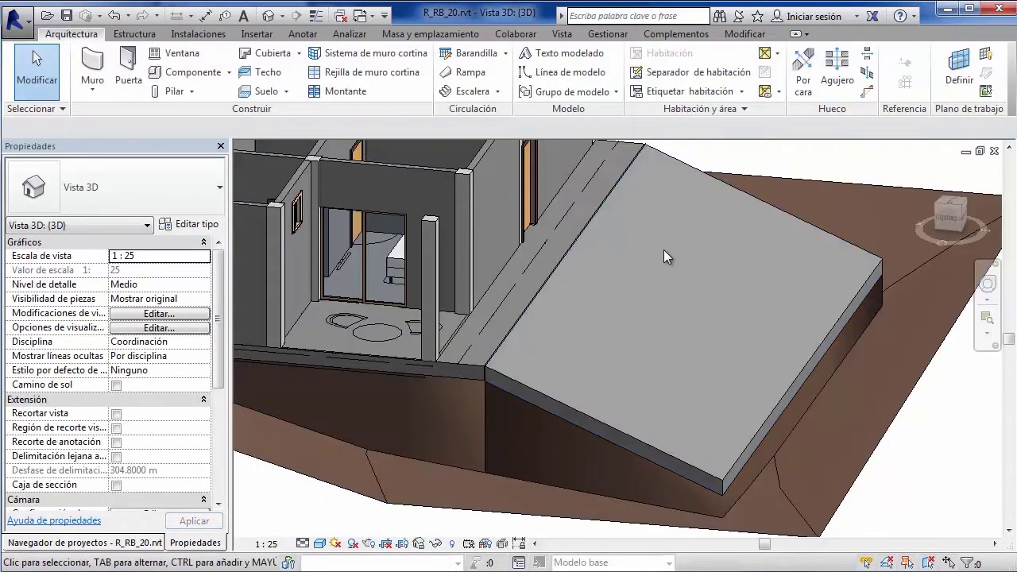
mouse_move(664, 250)
shift+middle_down()
mouse_move(631, 258)
mouse_move(653, 232)
mouse_move(646, 256)
mouse_move(565, 270)
shift+middle_up()
double_click(566, 332)
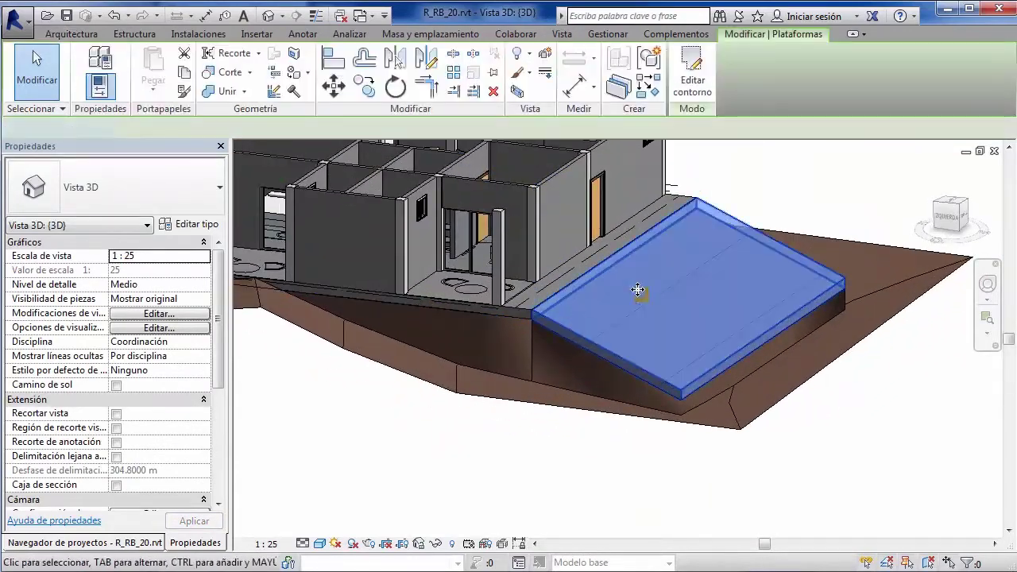
click(719, 342)
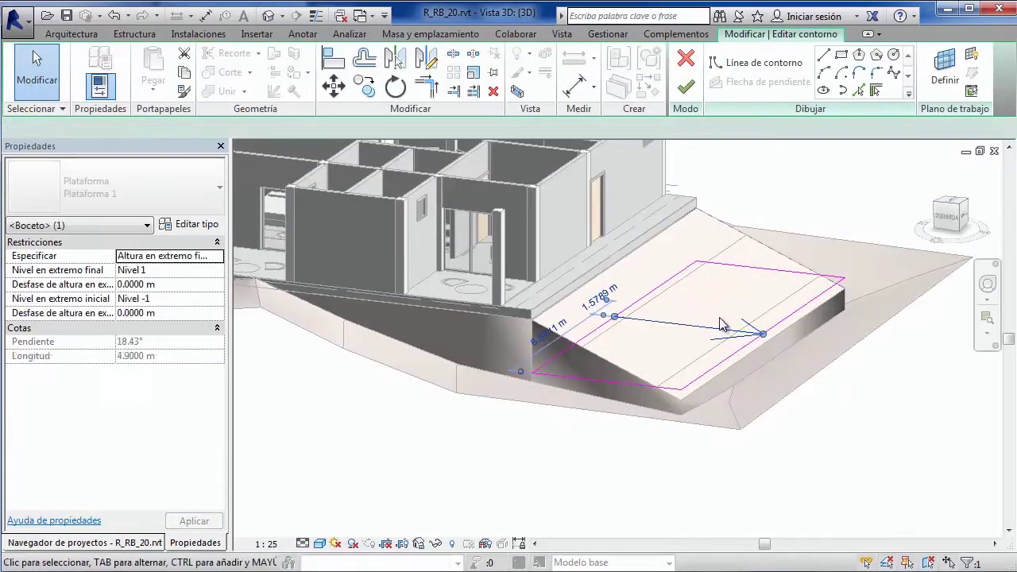
key(Delete)
click(685, 89)
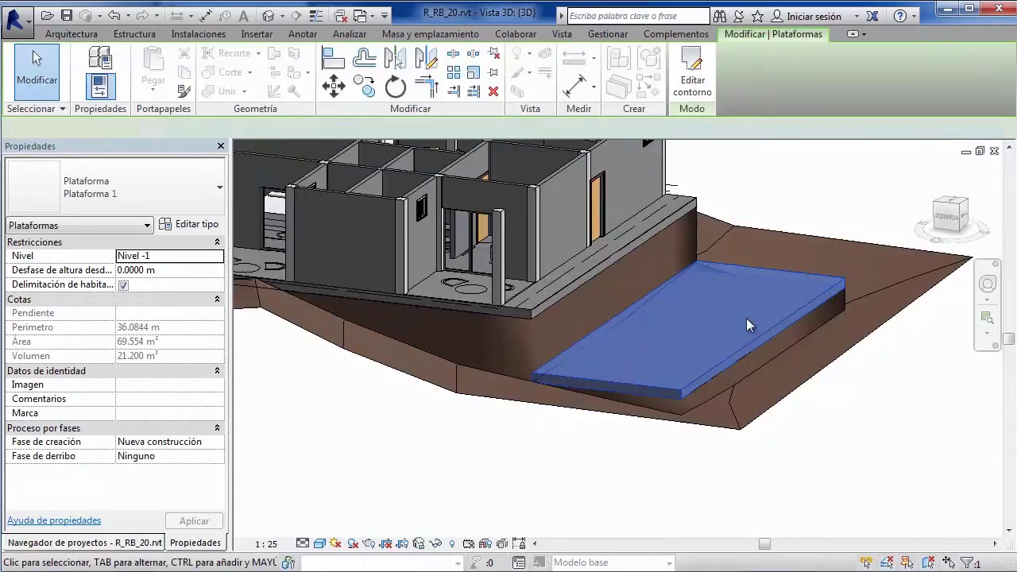
click(850, 186)
shift+middle_drag(636, 291, 620, 332)
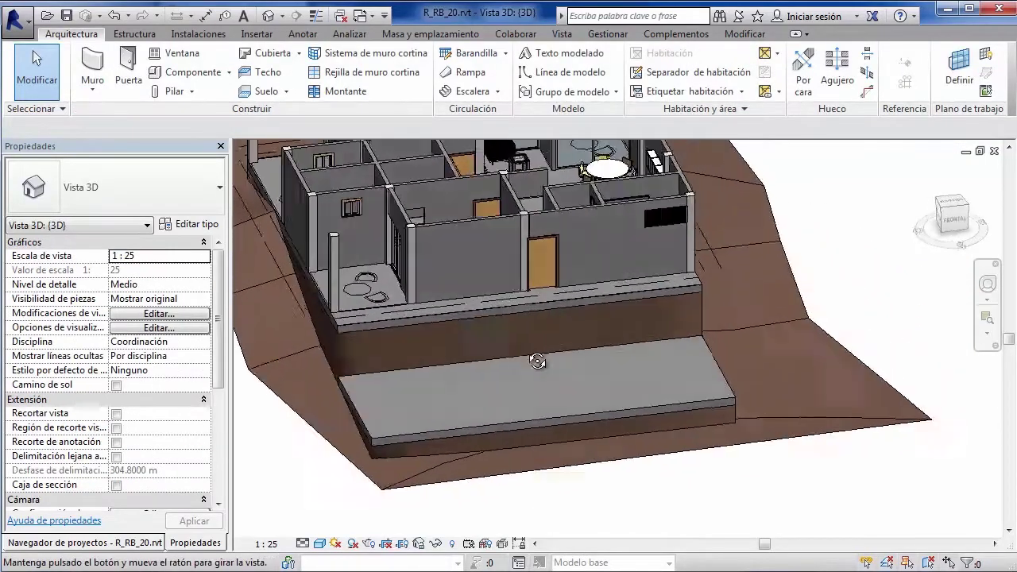
scroll(624, 310, down, 5)
shift+middle_drag(632, 286, 980, 370)
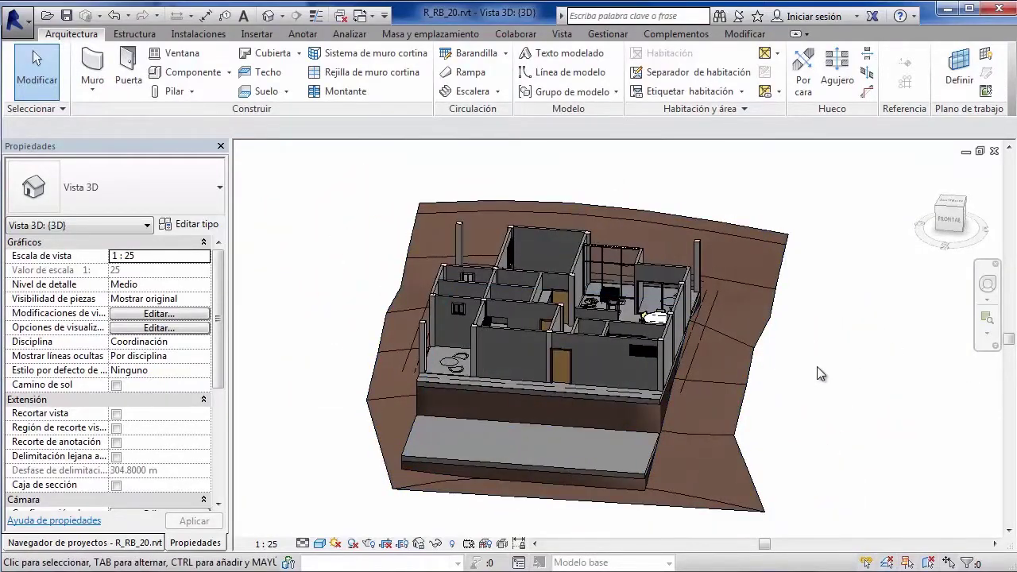
mouse_move(817, 370)
shift+middle_down()
mouse_move(772, 358)
mouse_move(773, 433)
mouse_move(630, 428)
shift+middle_up()
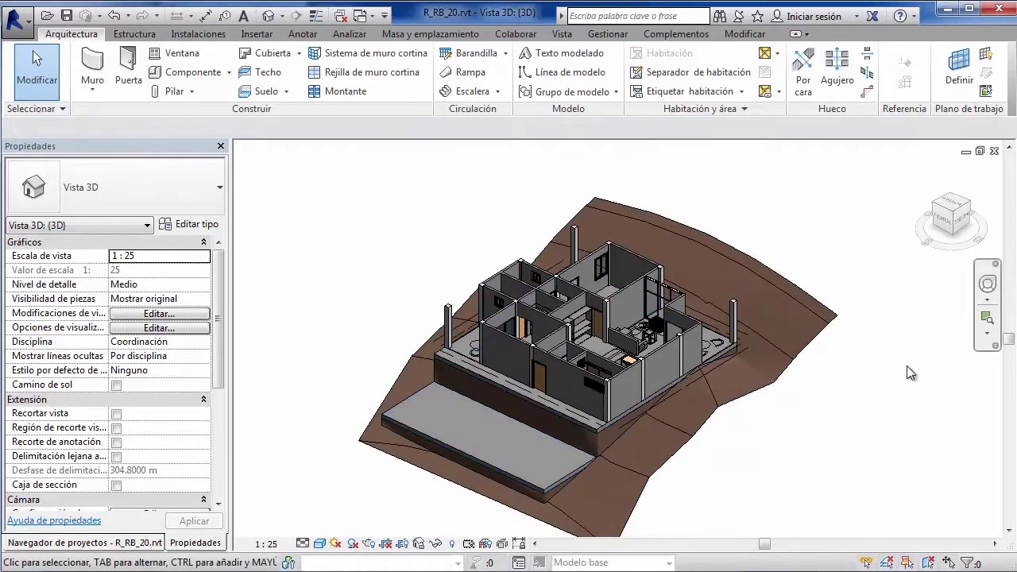
scroll(509, 465, up, 2)
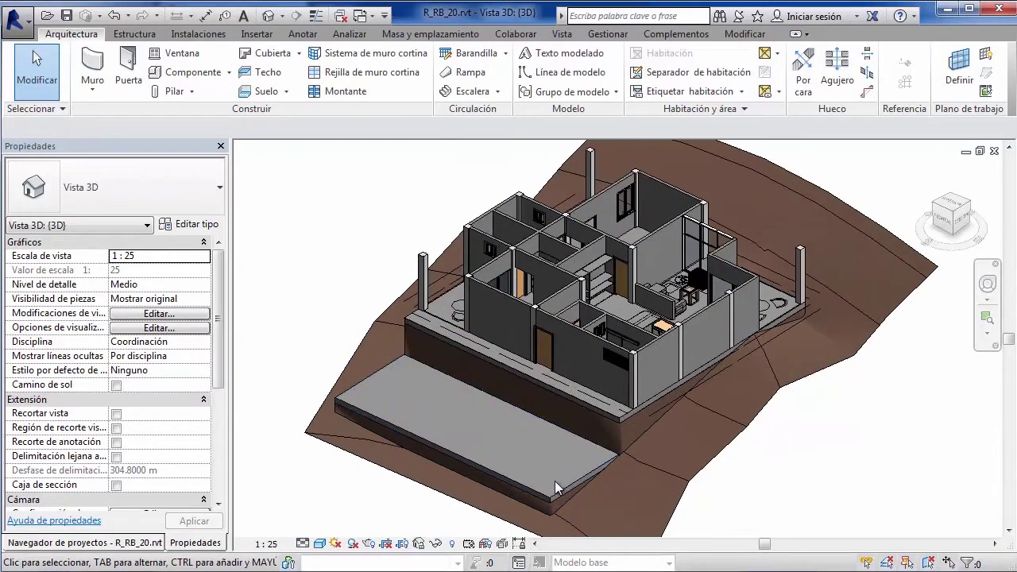
scroll(969, 409, down, 1)
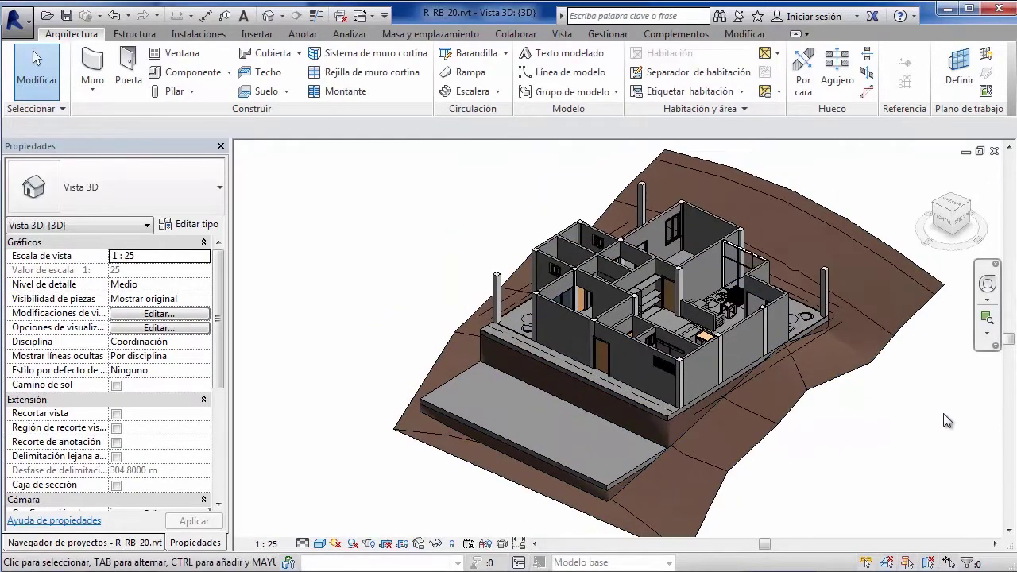
mouse_move(943, 421)
shift+middle_down()
mouse_move(902, 403)
mouse_move(926, 379)
shift+middle_up()
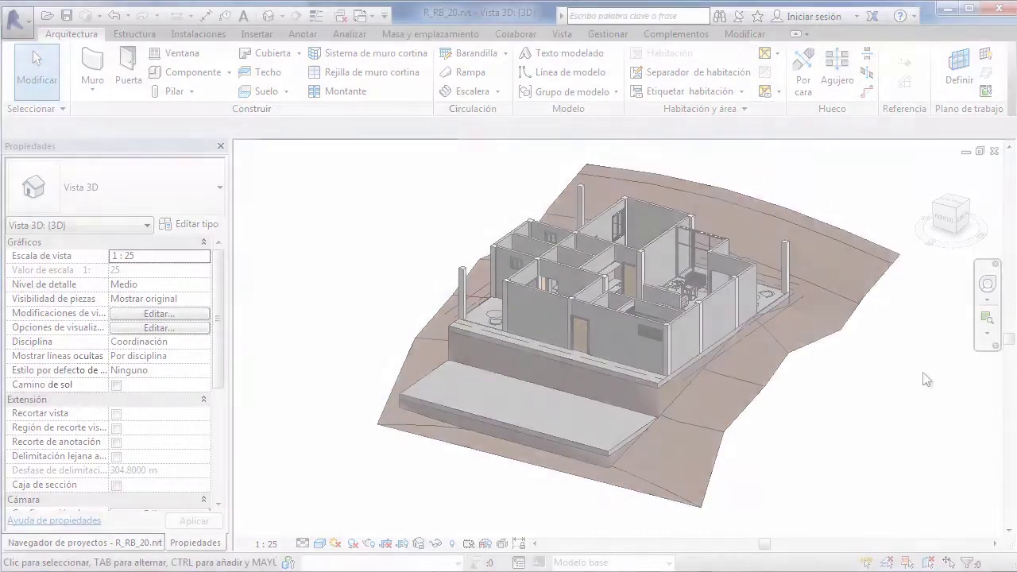